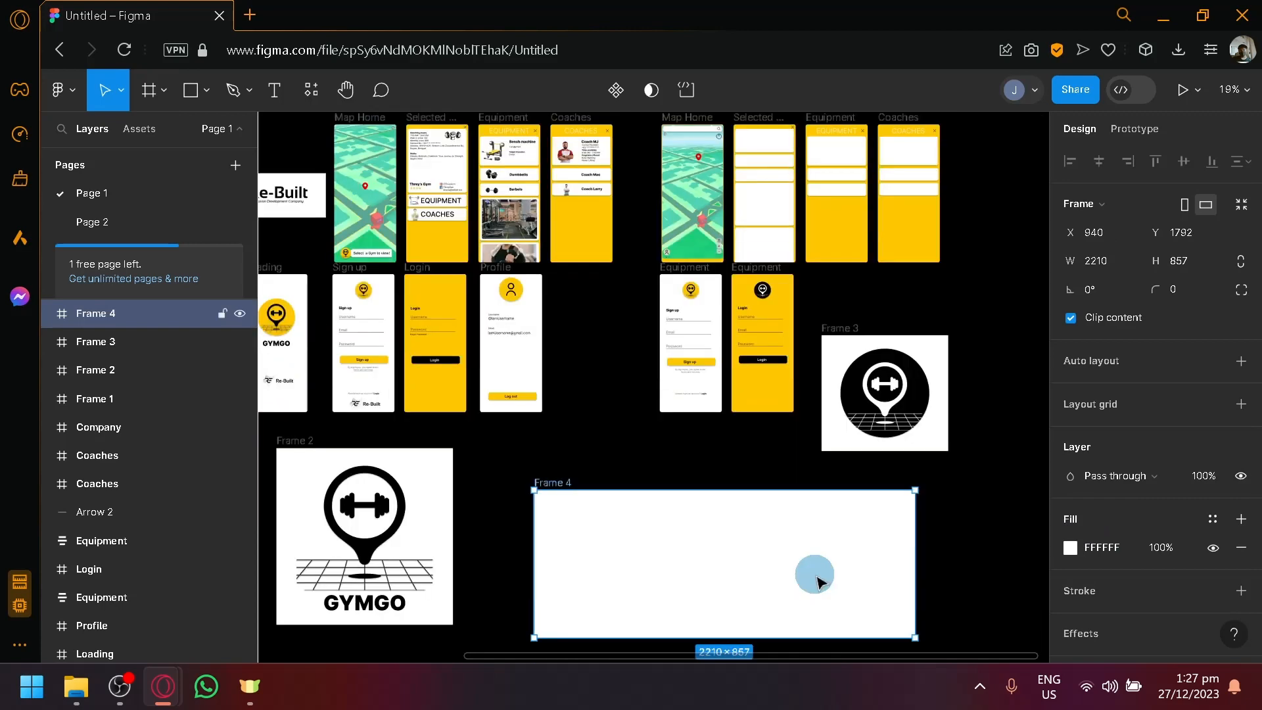
- Resize Frame 4 to about 1674 × 1380
scroll(822, 460, "down", 5)
scroll(890, 336, "up", 3, "ctrl")
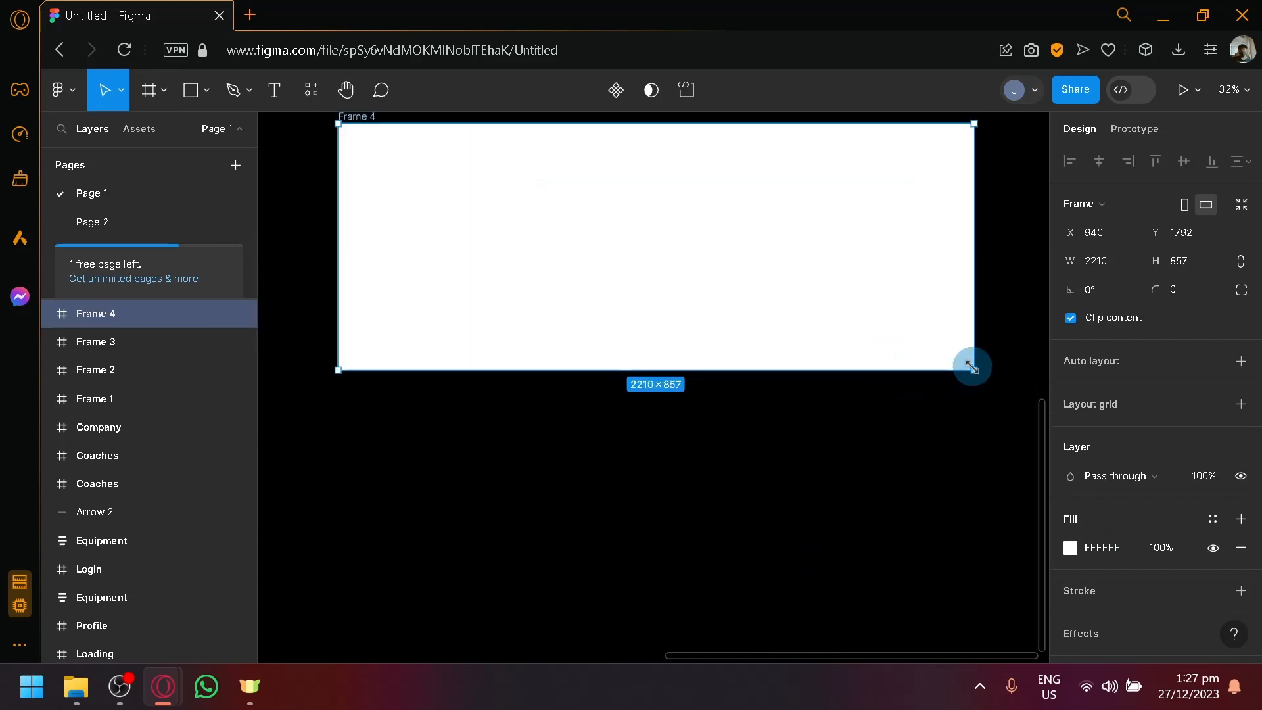
left_click_drag(972, 367, 820, 520)
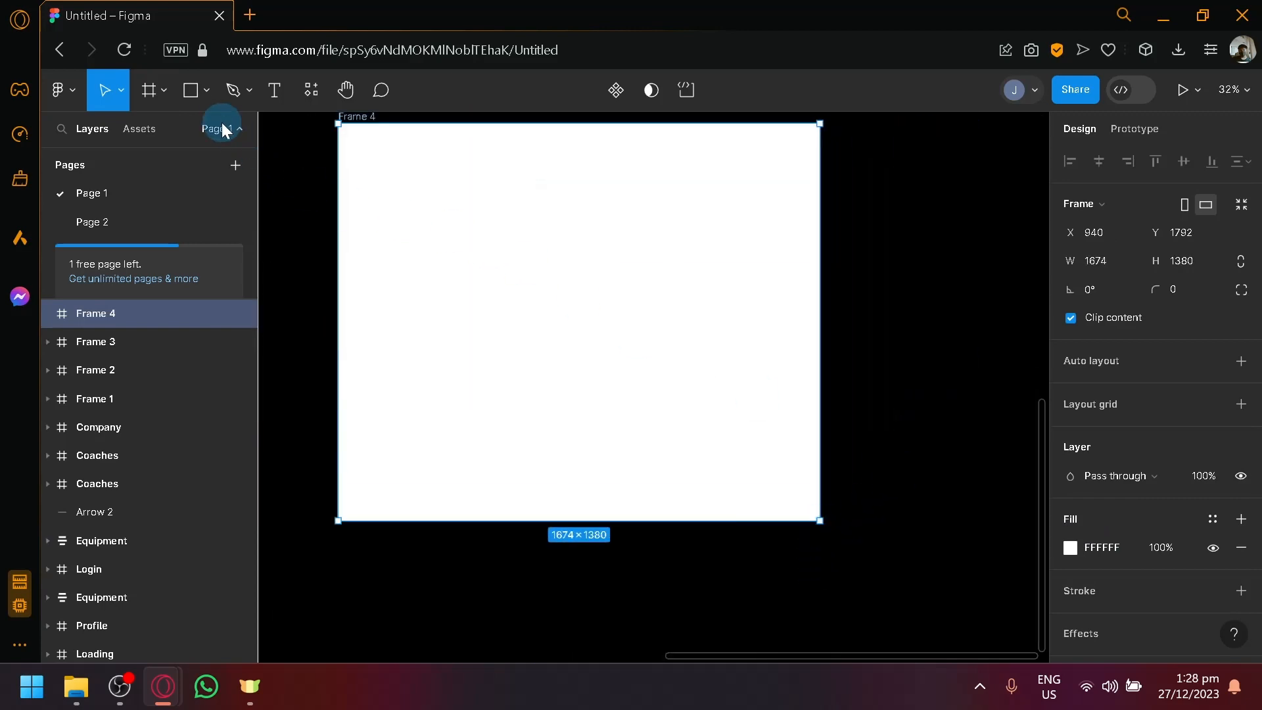
- Draw a rectangle about 524 × 263 near the upper-left corner of Frame 4 and fill it with red FF0000
left_click(206, 93)
left_click(183, 135)
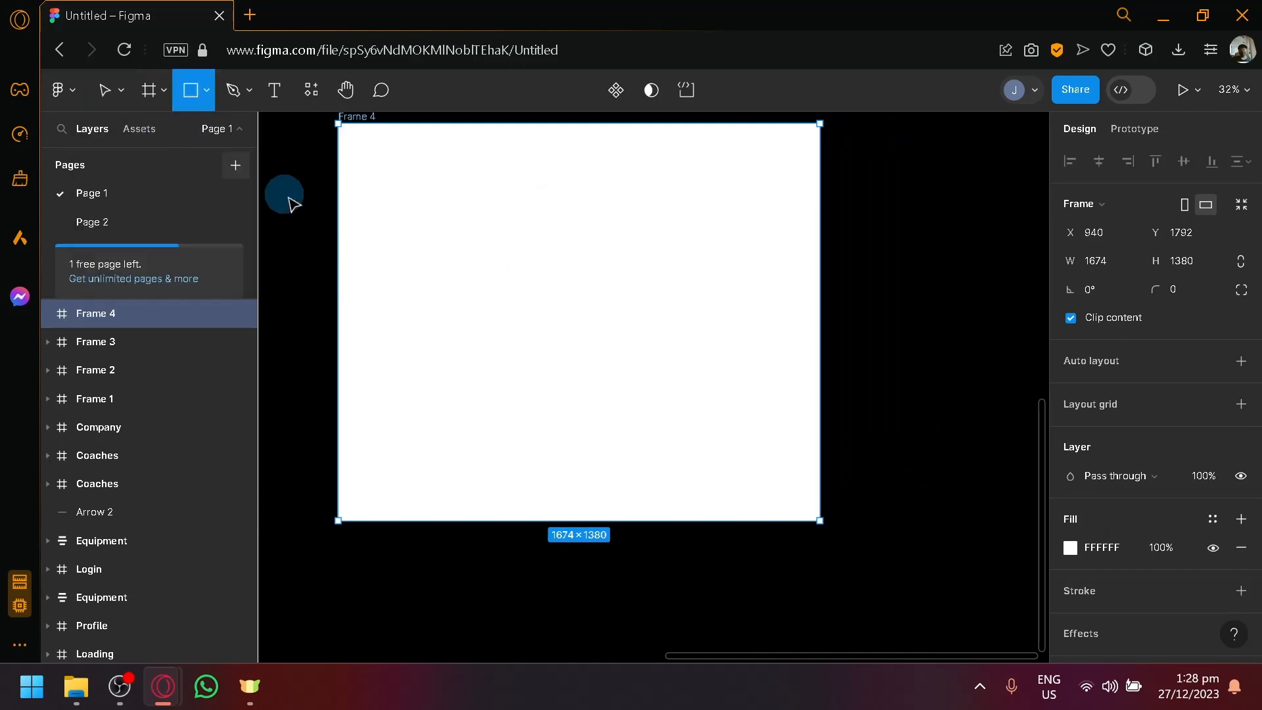
left_click_drag(354, 147, 505, 223)
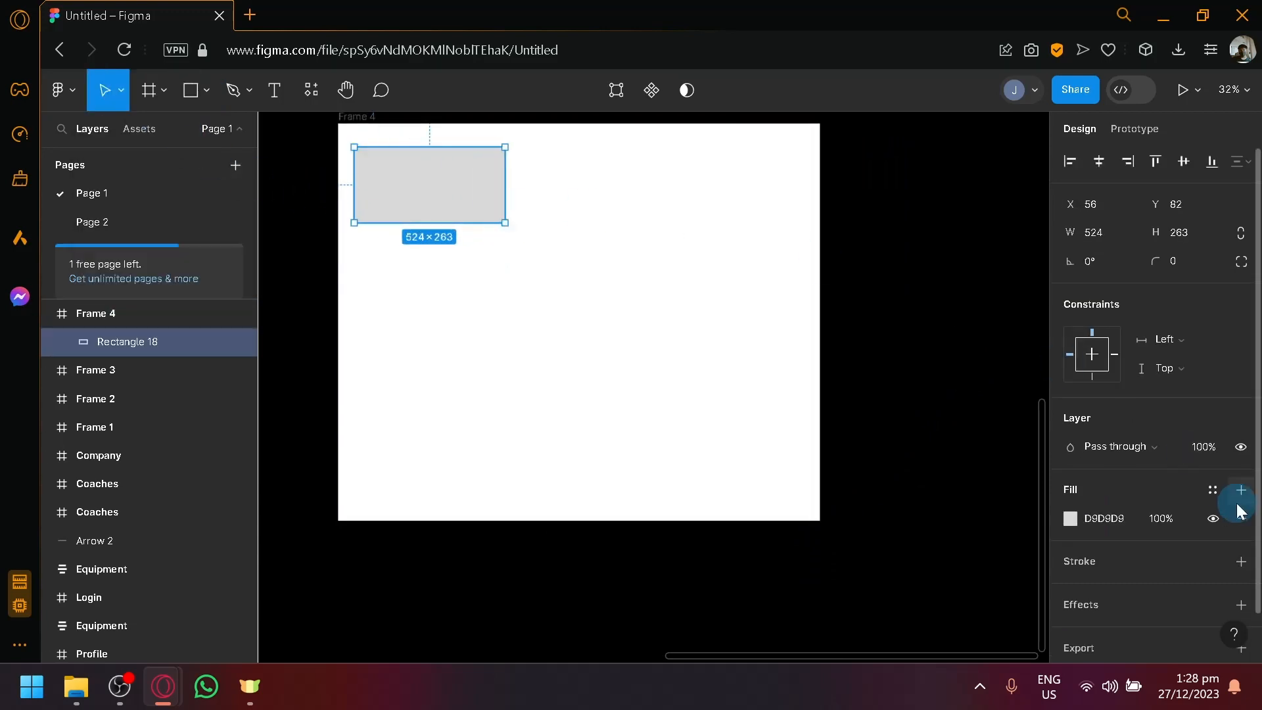
left_click(1071, 518)
left_click_drag(1023, 392, 1050, 202)
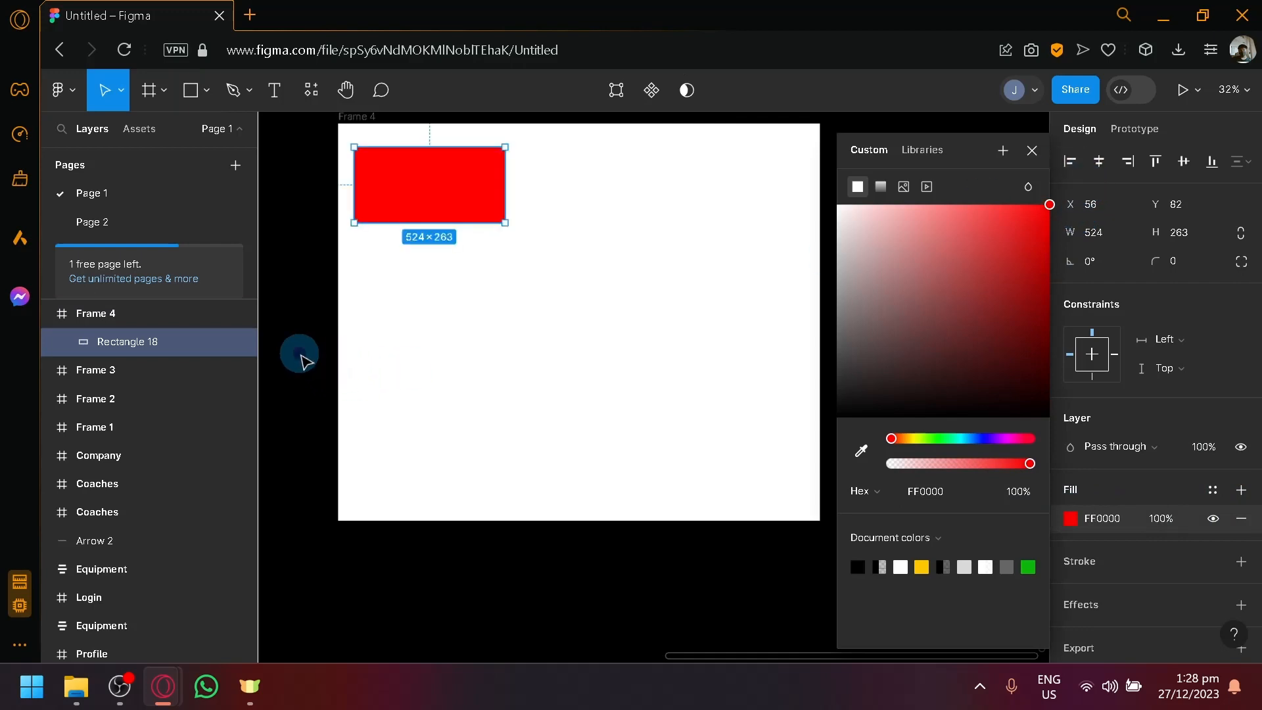
left_click(300, 355)
- Capture a screen snip of the red rectangle's Constraints settings and paste it onto the canvas
left_click_drag(397, 327, 468, 383)
left_click(419, 172)
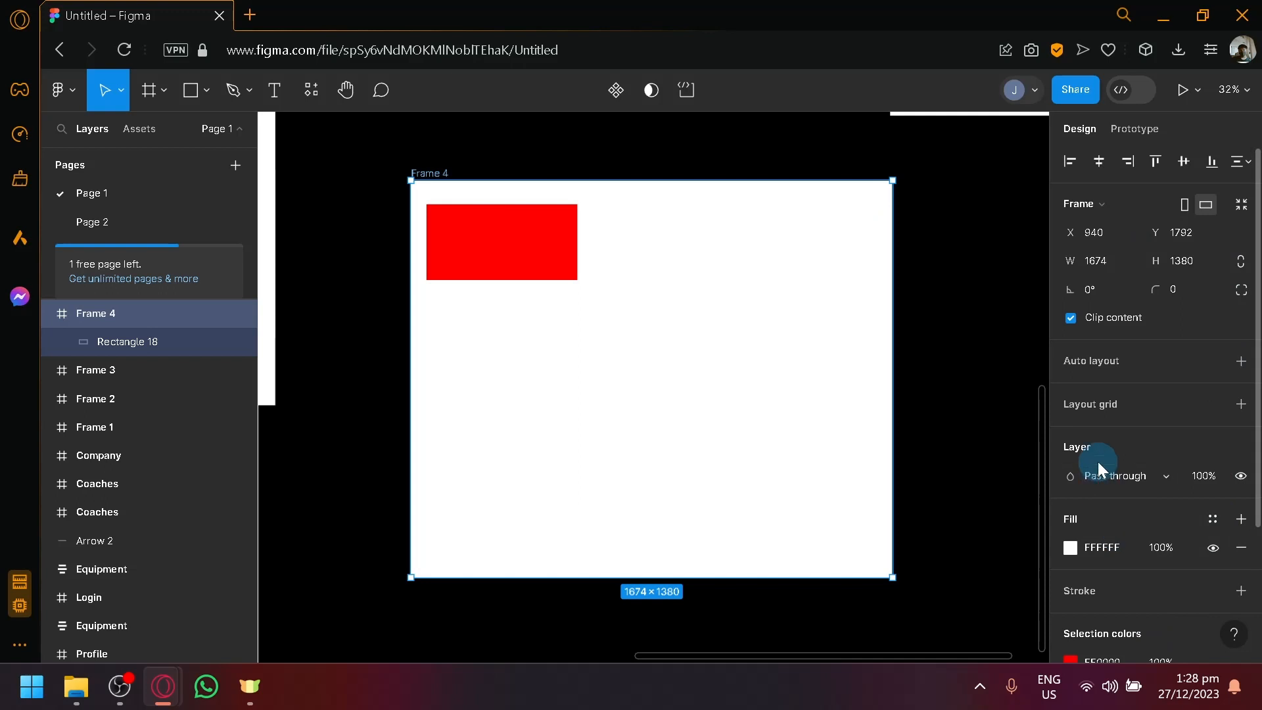
scroll(1095, 436, "down", 3)
scroll(1150, 263, "up", 3)
left_click(494, 250)
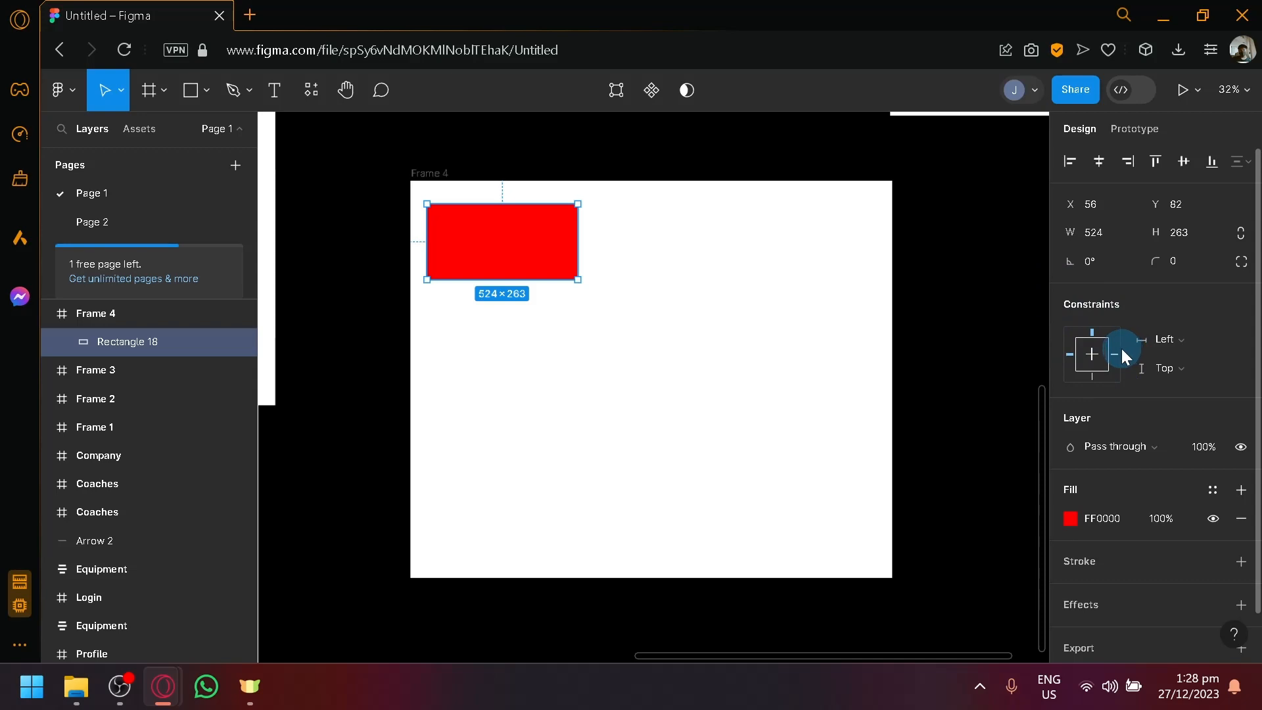
key("super+shift+s")
left_click_drag(1055, 292, 1220, 388)
left_click(924, 289)
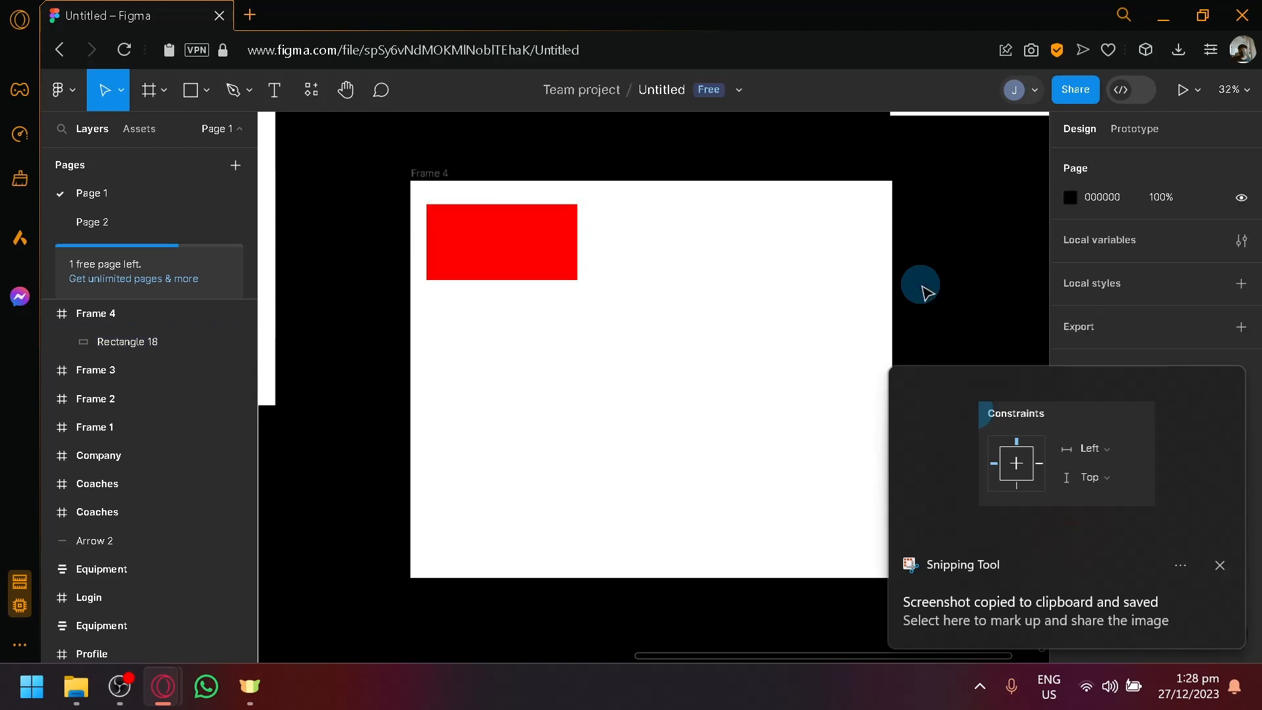
key("ctrl+v")
left_click_drag(673, 402, 885, 581)
left_click_drag(827, 517, 671, 475)
scroll(703, 434, "down", 3)
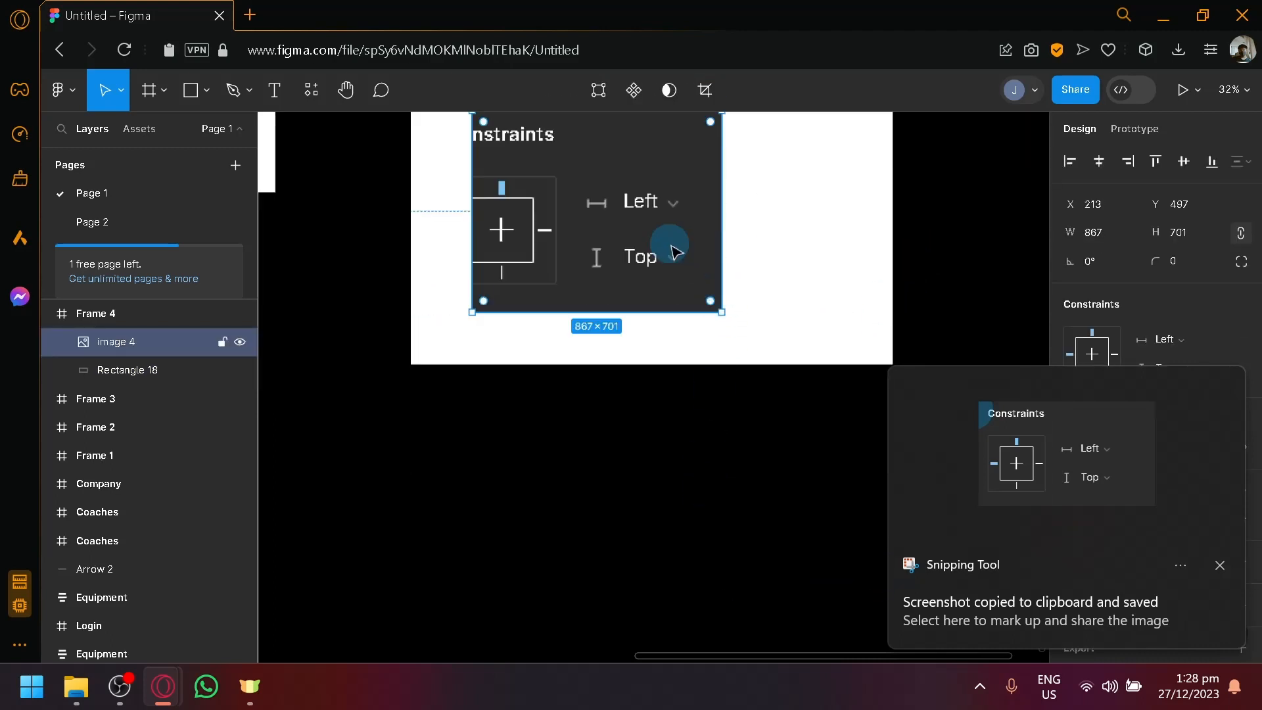
key("ctrl+z")
key("ctrl+z")
- Enlarge the pasted Constraints image to about 1274 × 766 and place it below Frame 4
left_click_drag(672, 187, 1000, 381)
left_click_drag(872, 296, 689, 546)
scroll(880, 475, "down", 1)
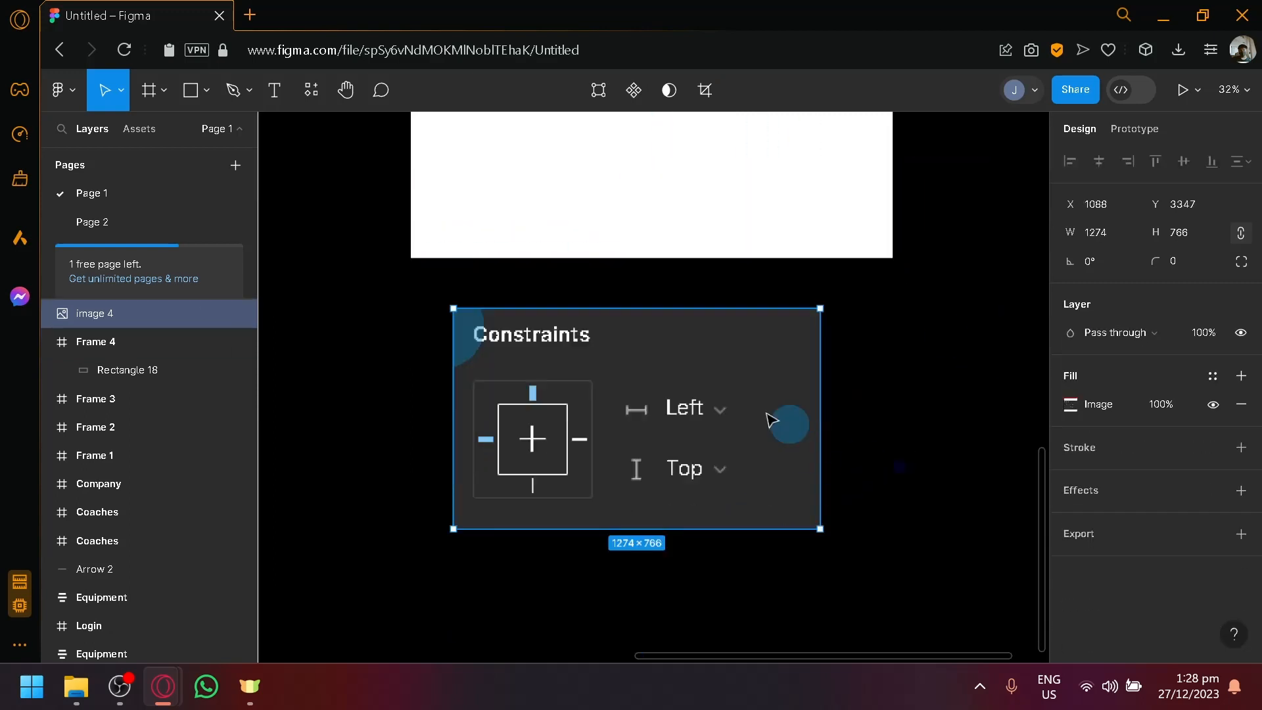
key("Escape")
- Examine the horizontal and vertical constraint options available for the red rectangle inside Frame 4
scroll(578, 468, "up", 1)
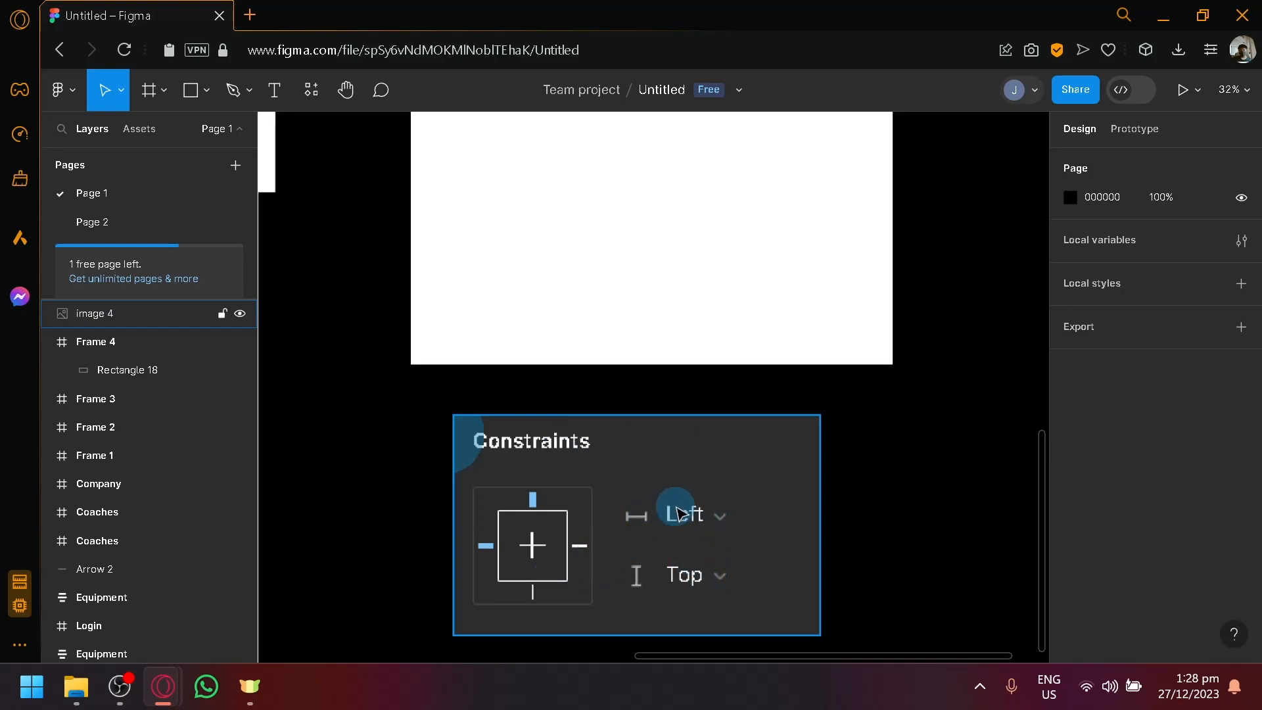
scroll(694, 527, "up", 2)
scroll(690, 526, "down", 3)
scroll(657, 497, "up", 3)
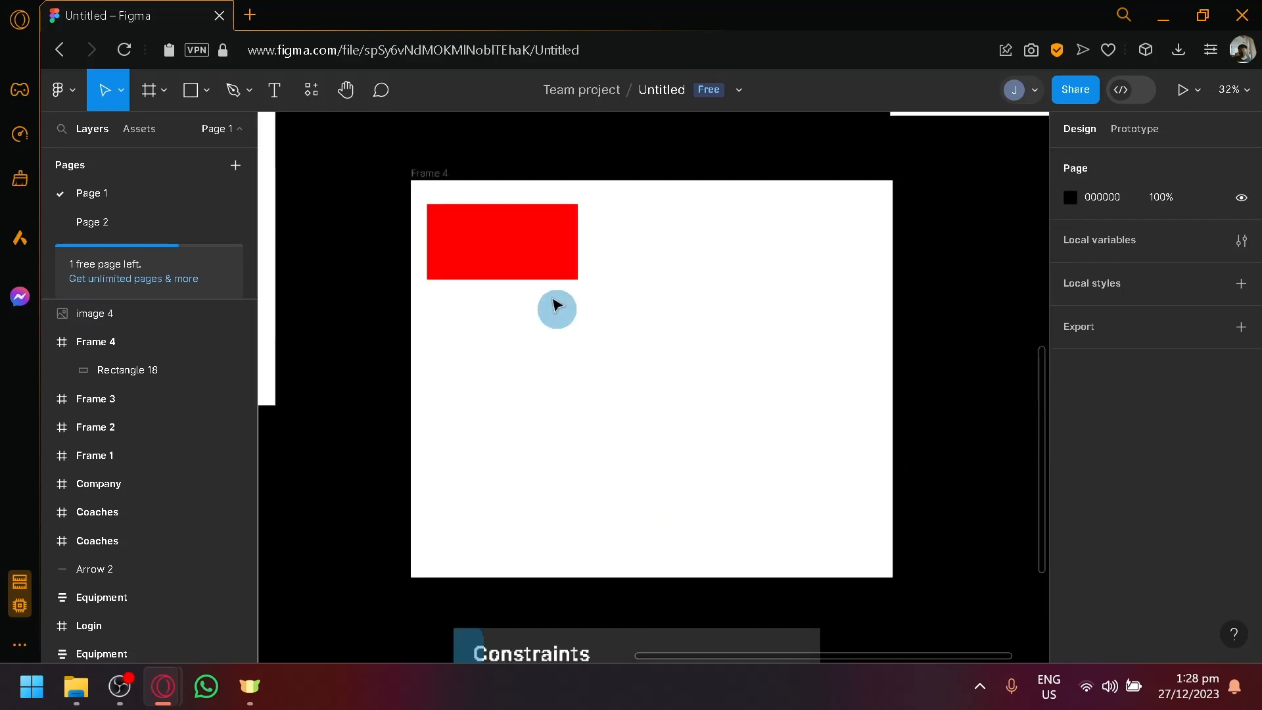
left_click(536, 269)
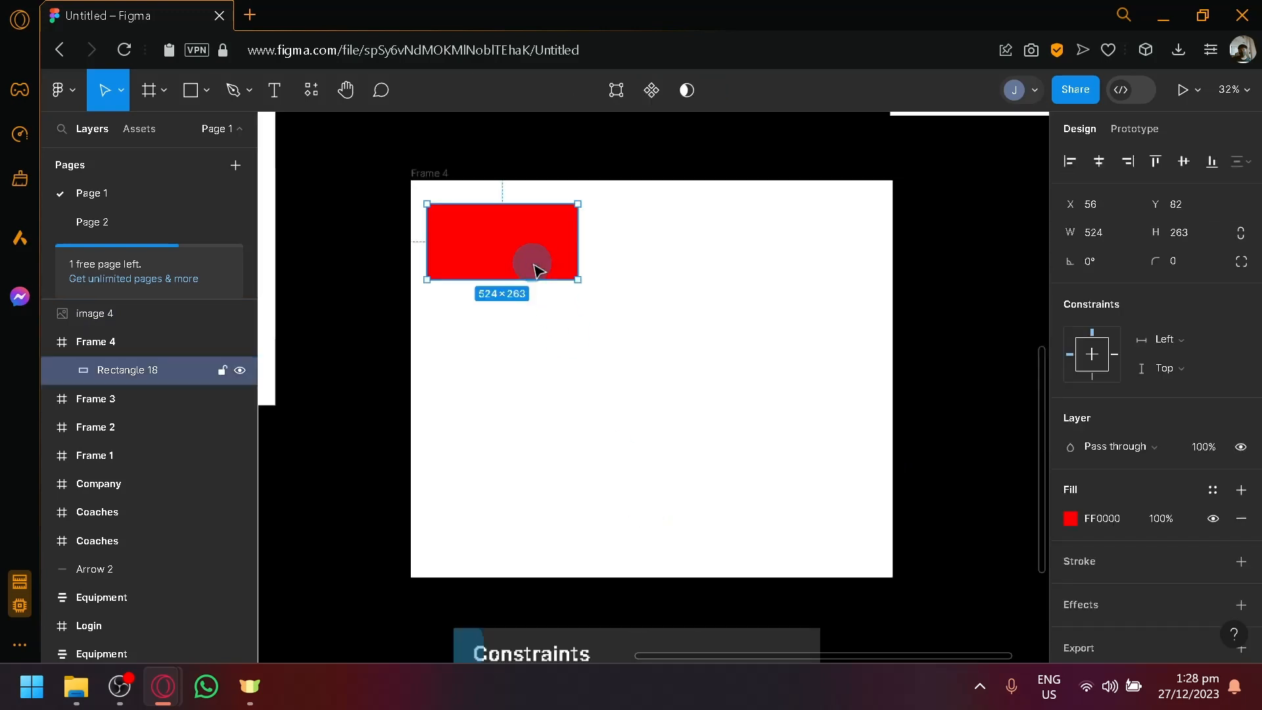
left_click(1244, 342)
left_click(1214, 341)
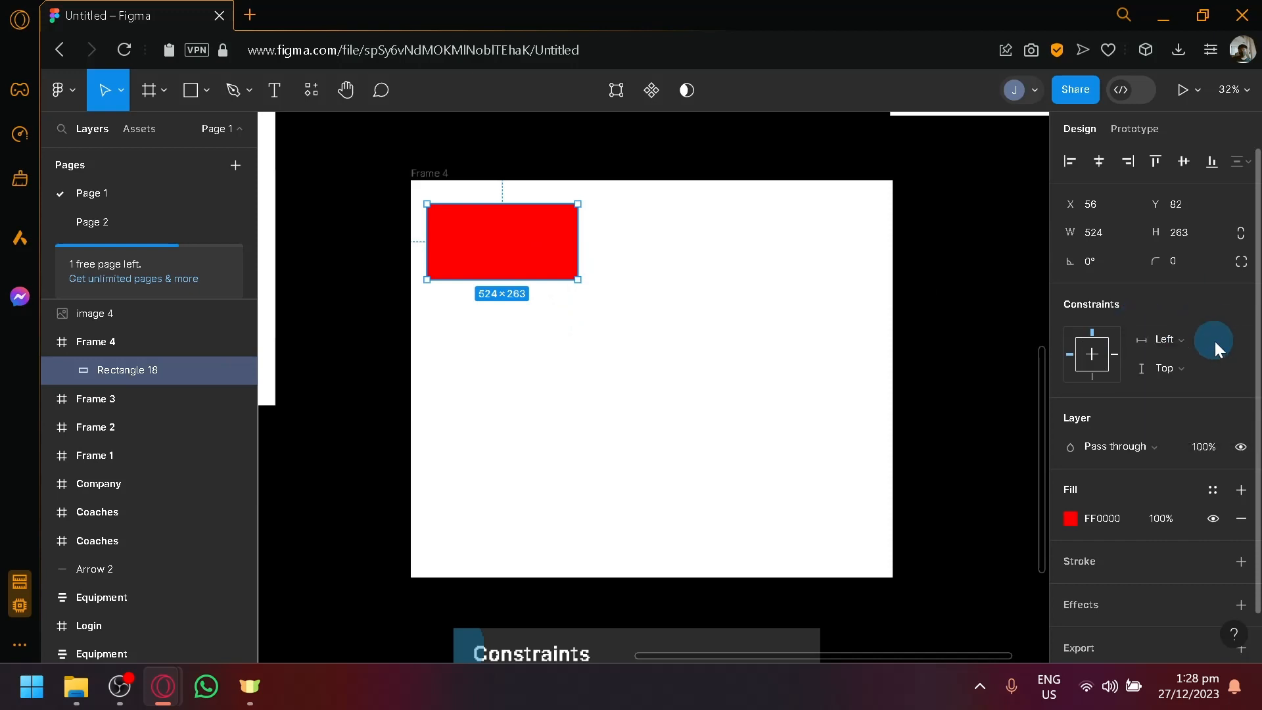
left_click(1218, 341)
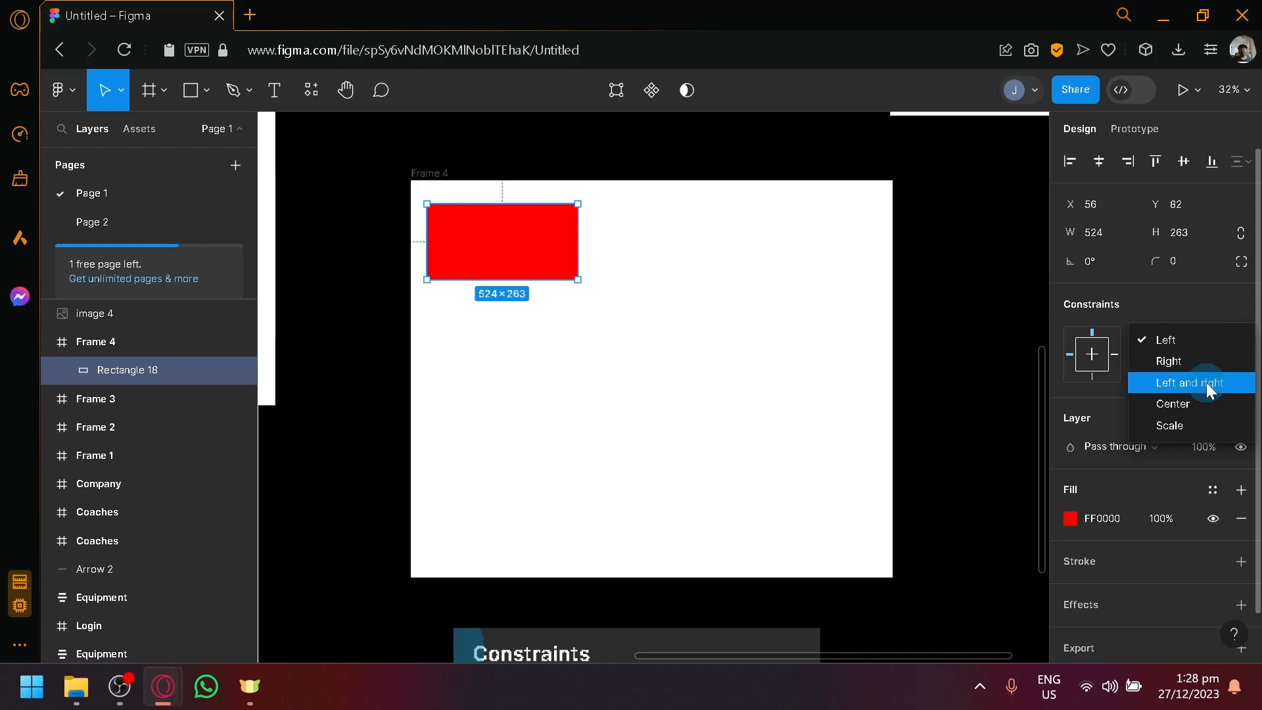
left_click(1193, 311)
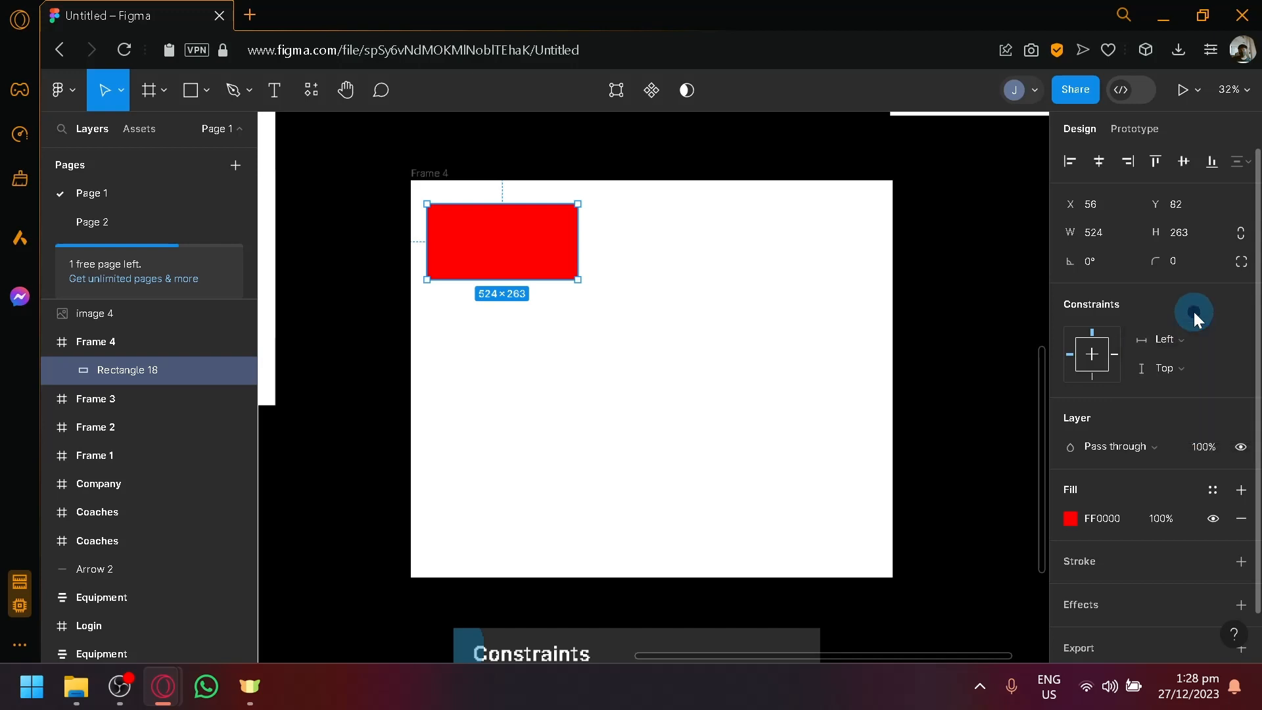
left_click(1197, 361)
left_click(1178, 366)
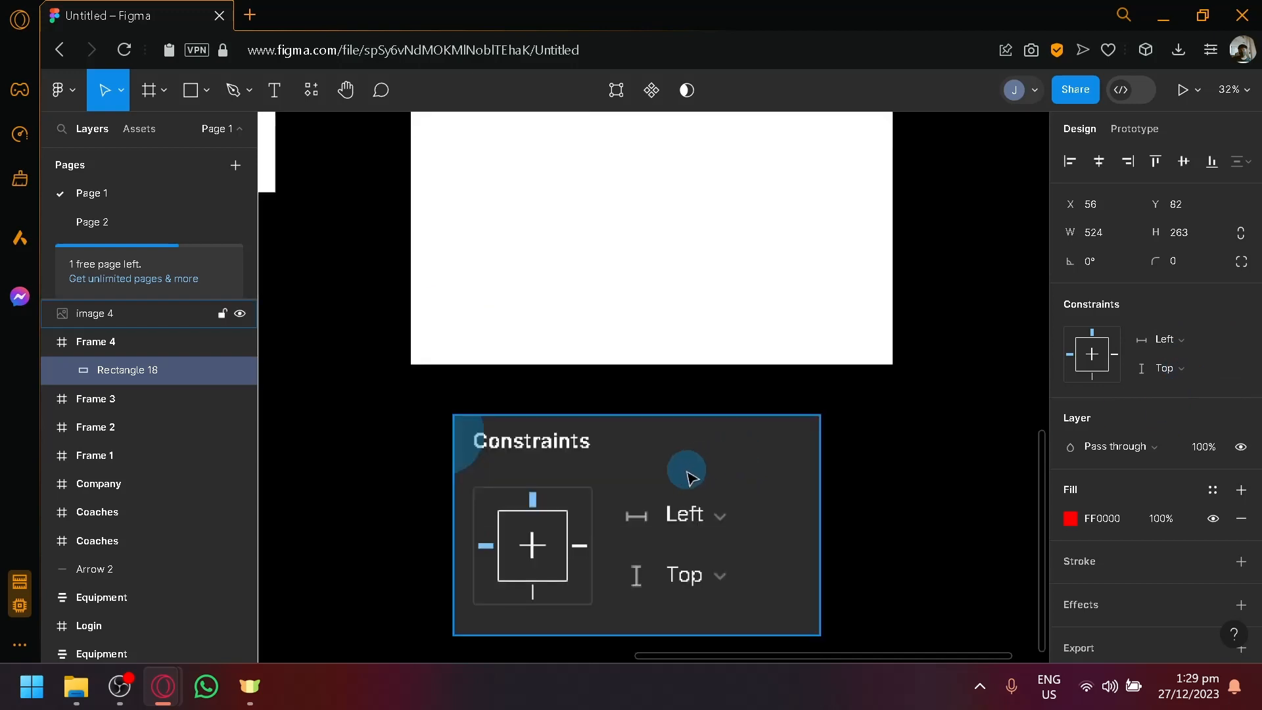
left_click(1187, 359)
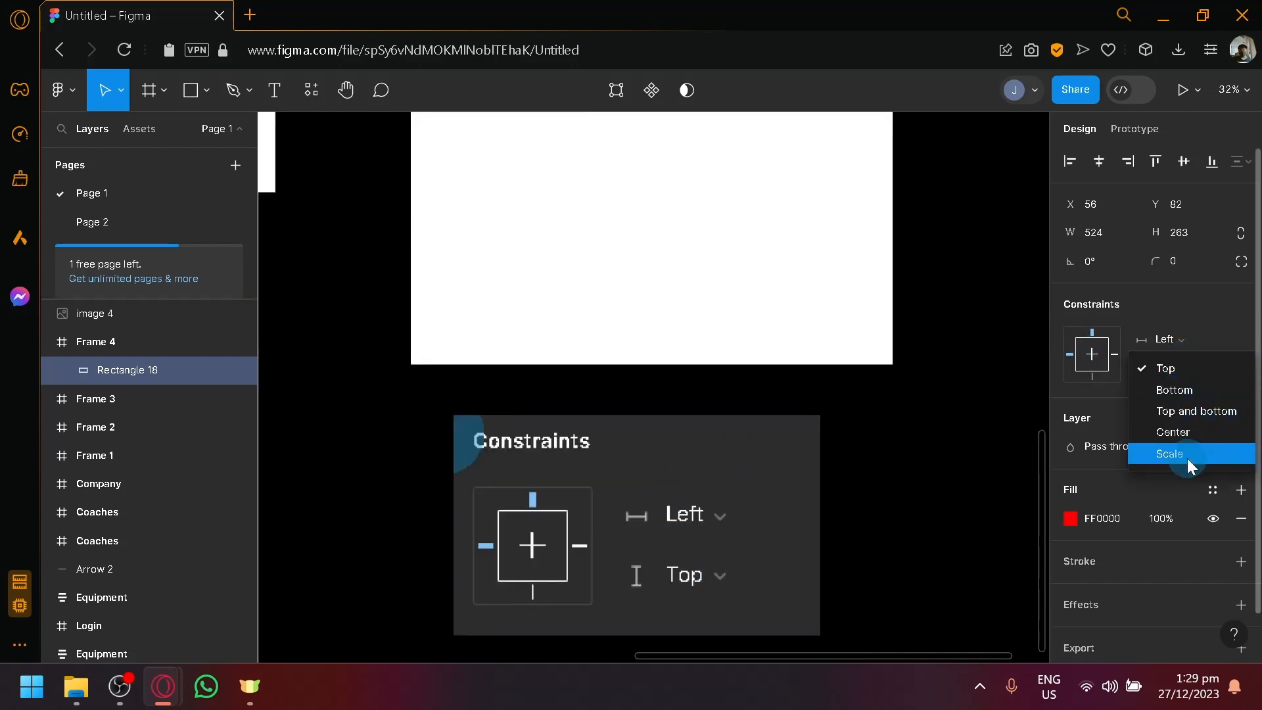
left_click(942, 317)
scroll(918, 305, "up", 5)
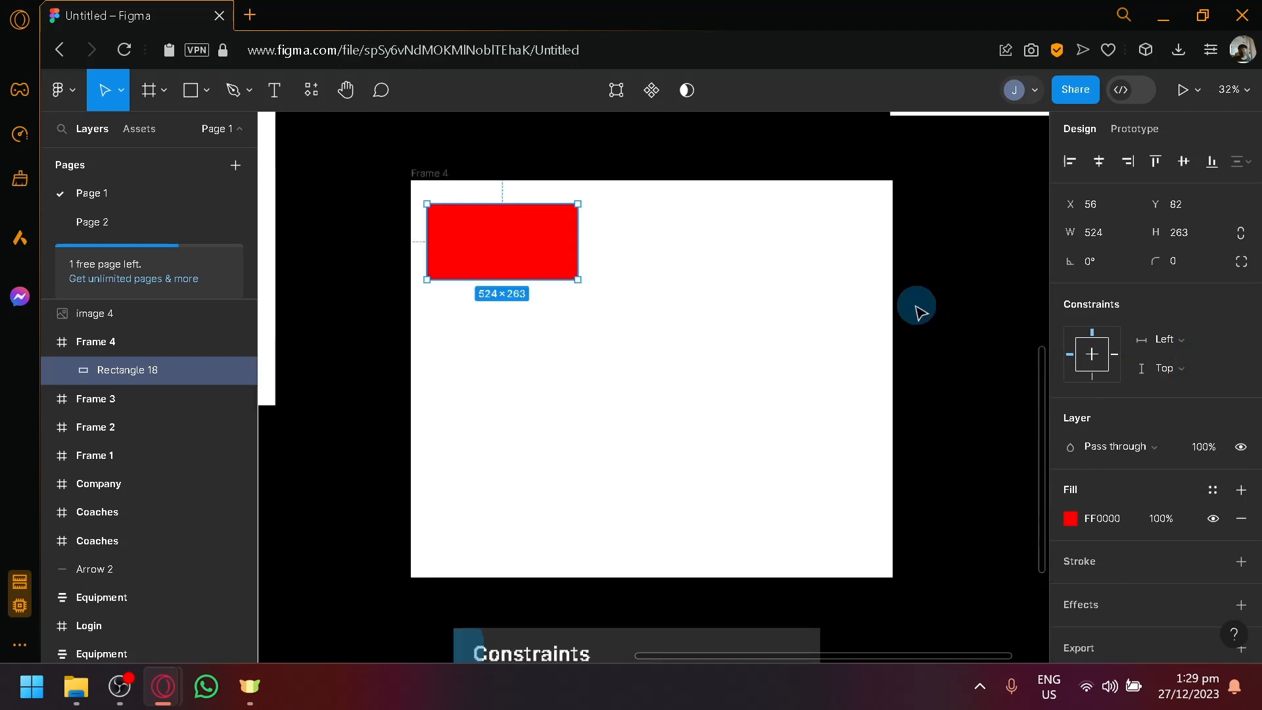
- Reposition the red rectangle inside Frame 4 to about X 197, Y 180
scroll(599, 359, "down", 3)
left_click_drag(544, 217, 529, 263)
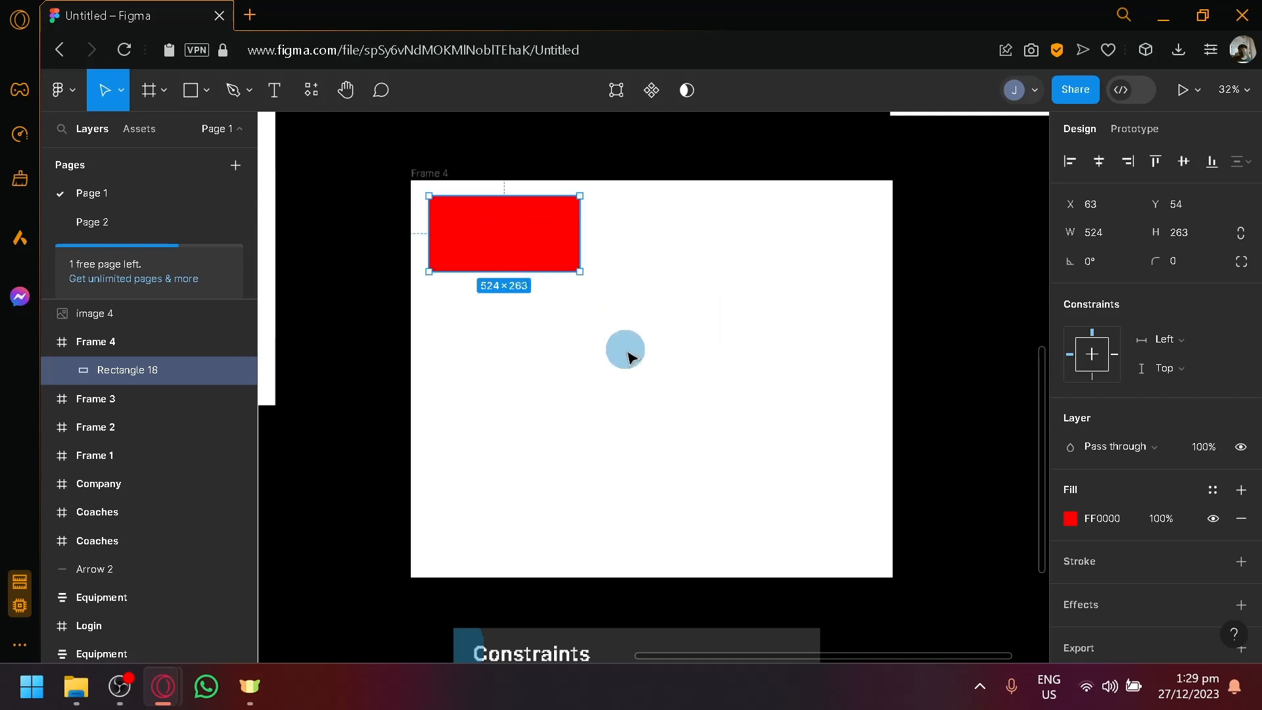
left_click(746, 497)
left_click(518, 233)
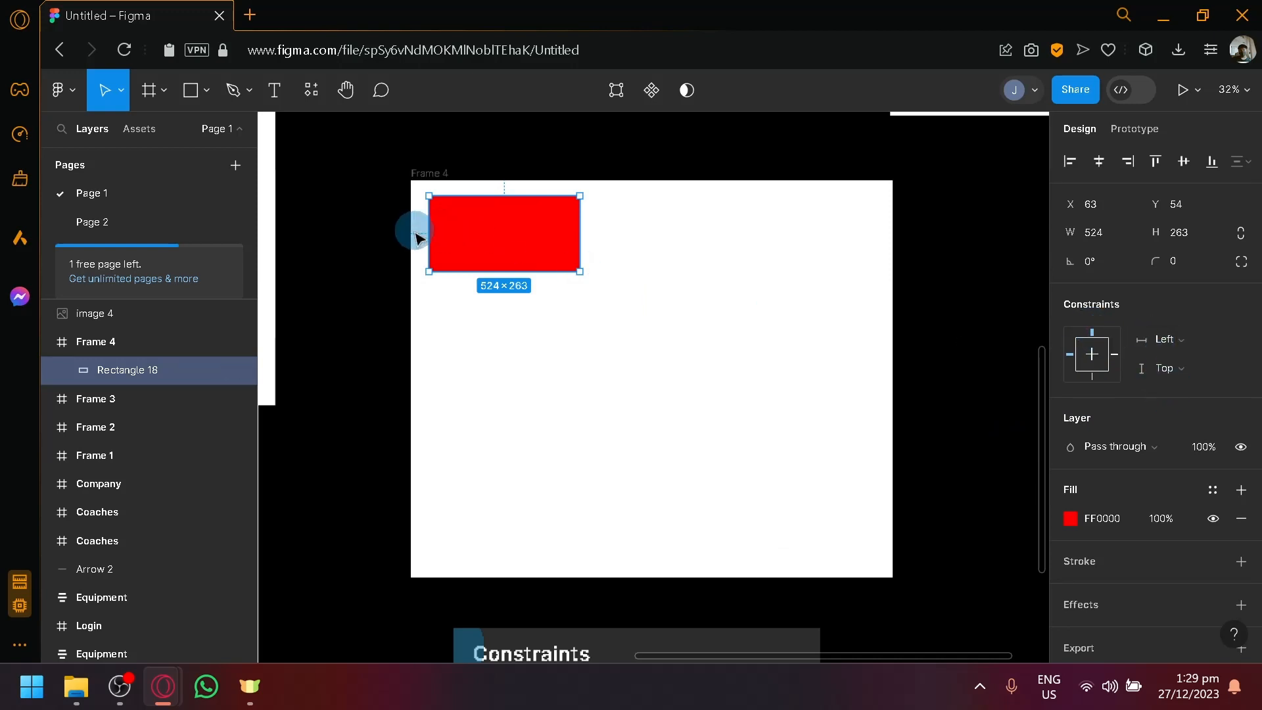
scroll(415, 238, "up", 5)
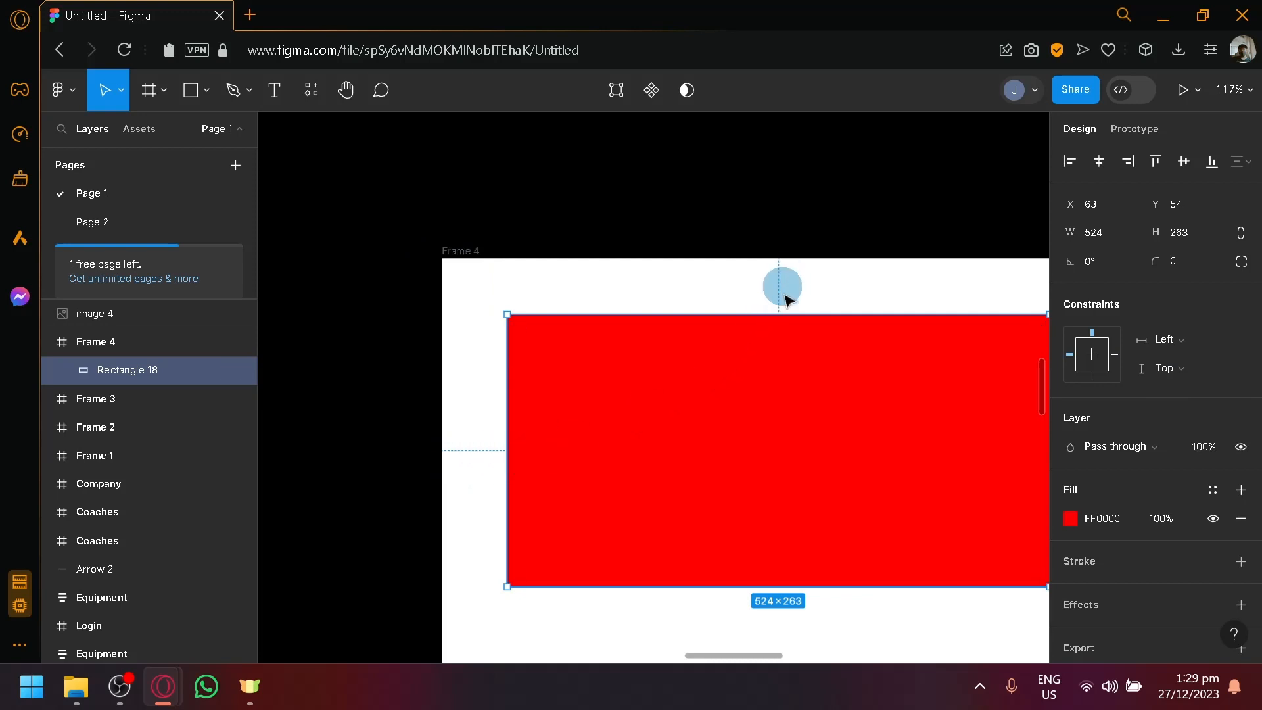
scroll(755, 256, "down", 5)
left_click_drag(921, 443, 675, 429)
scroll(648, 328, "down", 1)
scroll(676, 429, "up", 1)
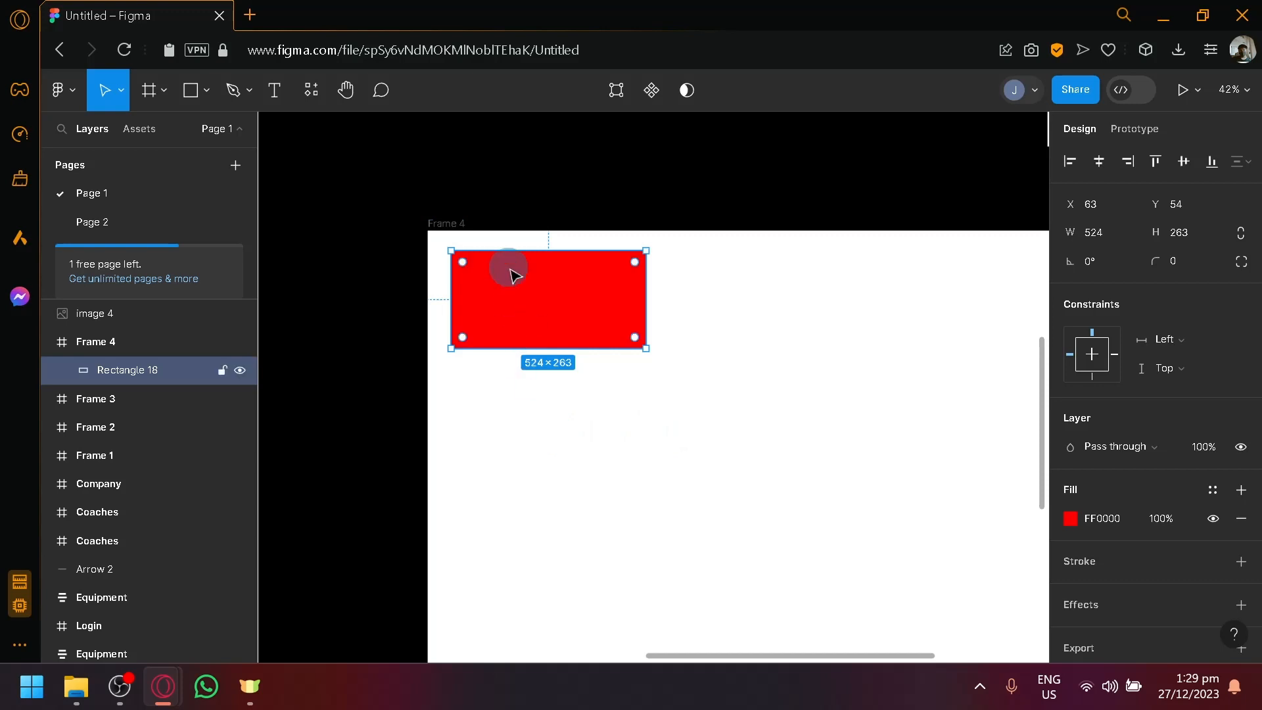
left_click_drag(578, 355, 615, 332)
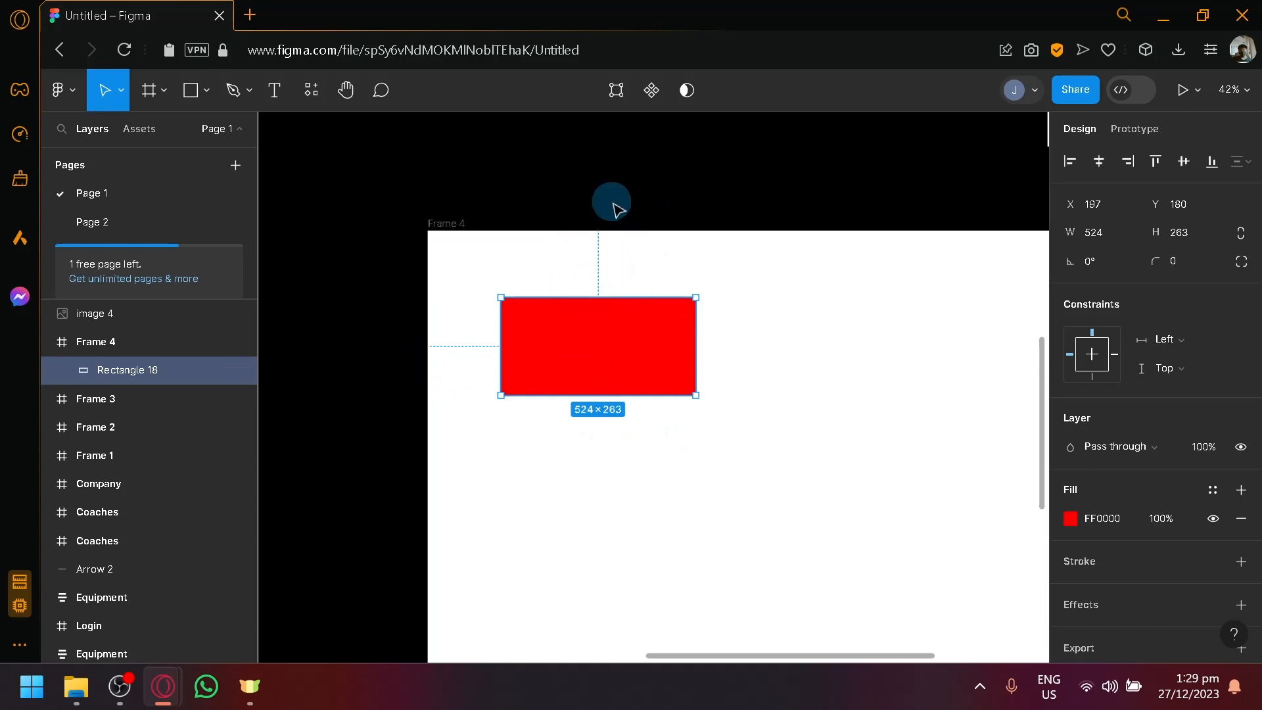
- Shrink Frame 4 from its upper corners to about 1416 × 1155 to test the rectangle's Left and Top constraints
left_click(443, 221)
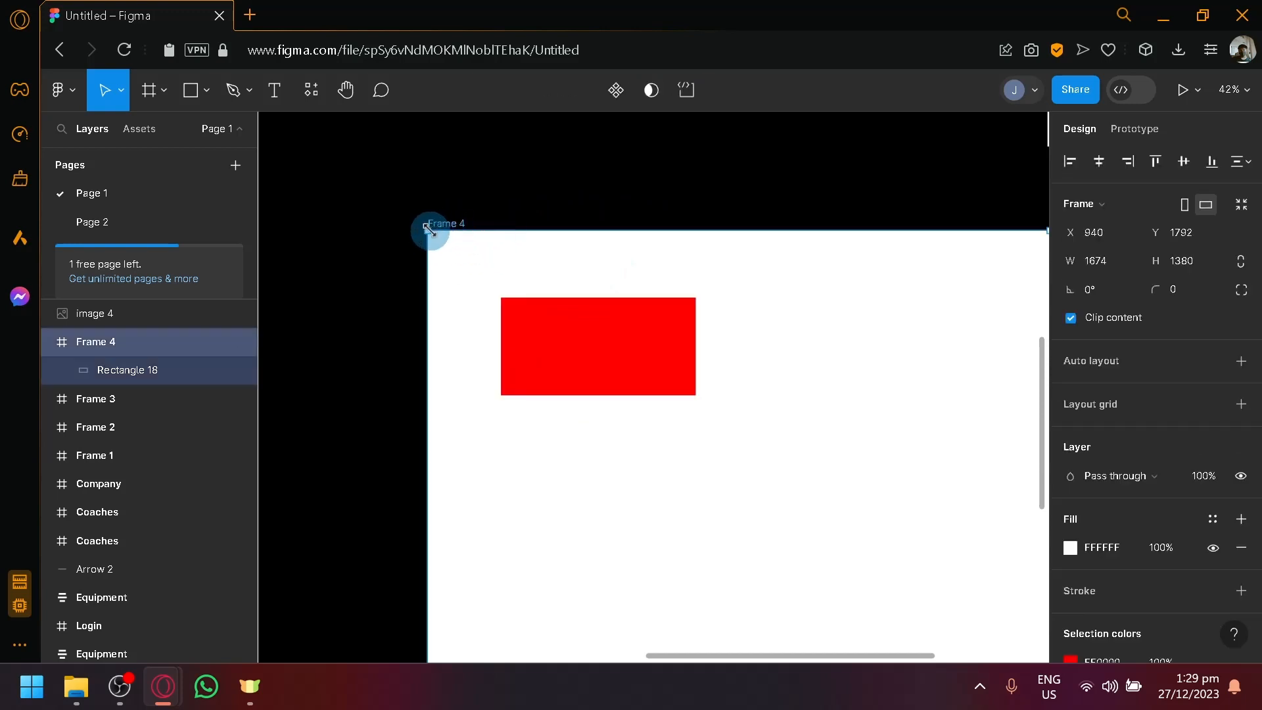
left_click_drag(429, 230, 485, 296)
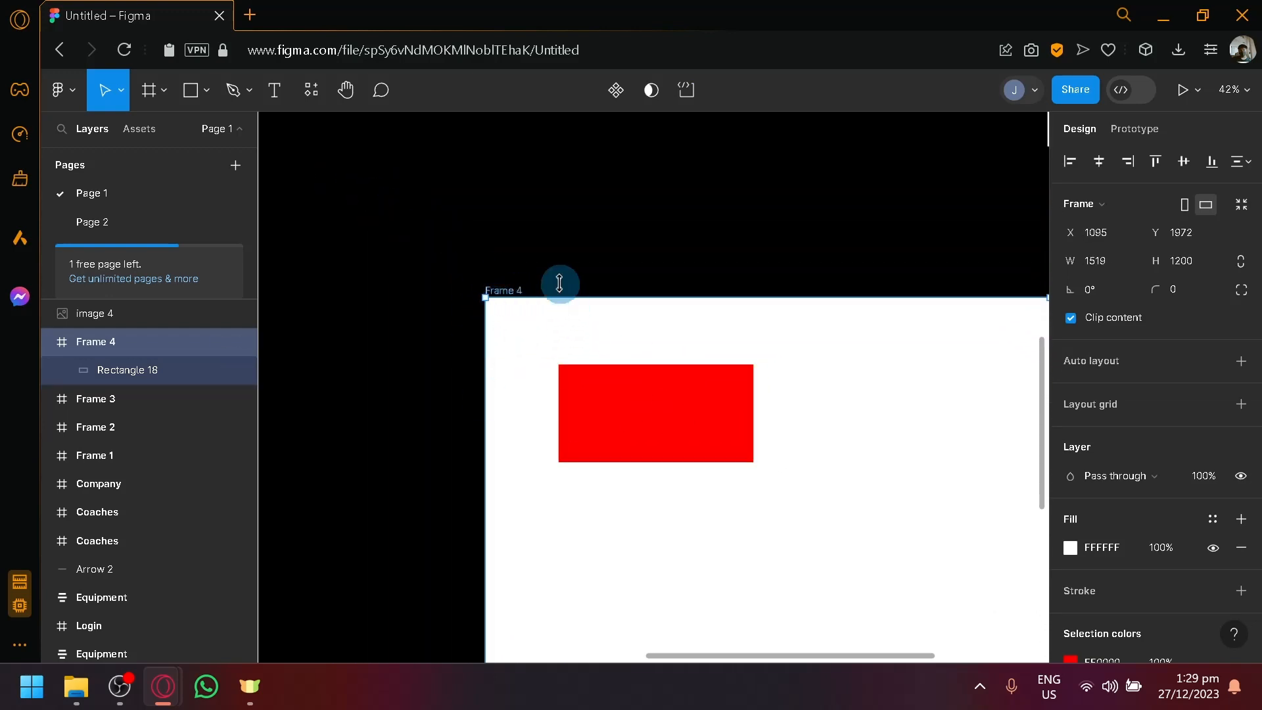
scroll(690, 404, "down", 5)
left_click_drag(754, 483, 690, 423)
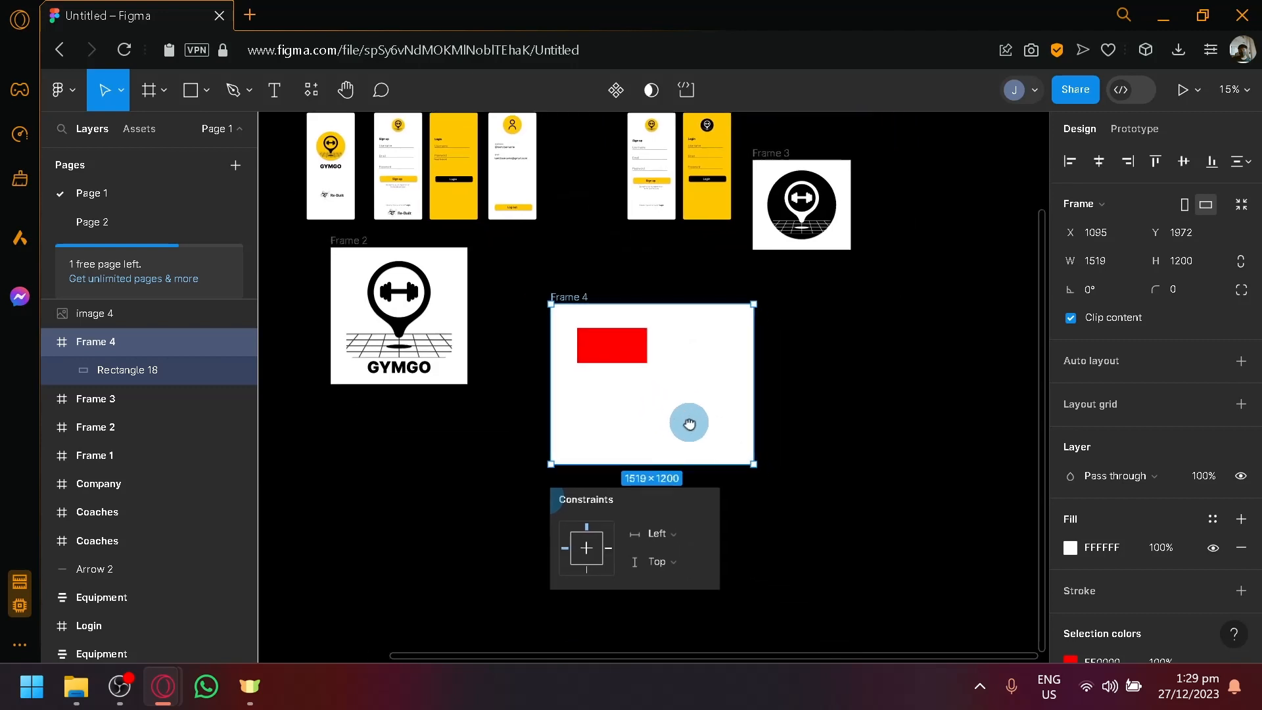
scroll(689, 424, "up", 1)
mouse_move(762, 270)
left_mouse_down()
mouse_move(673, 316)
mouse_move(778, 268)
mouse_move(752, 251)
mouse_move(789, 252)
mouse_move(700, 262)
mouse_move(839, 274)
mouse_move(754, 276)
left_mouse_up()
scroll(718, 363, "up", 3)
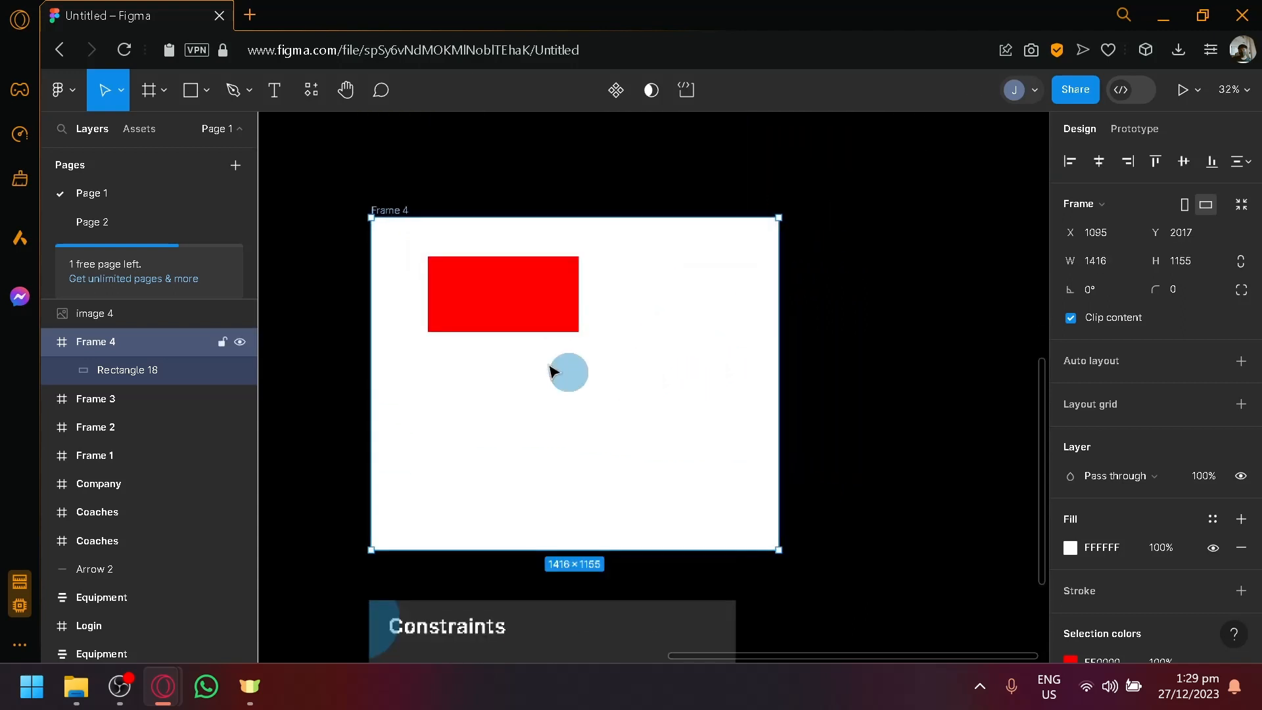
- Resize Frame 4 from its lower-right corner to about 1464 × 1026
left_click(492, 306)
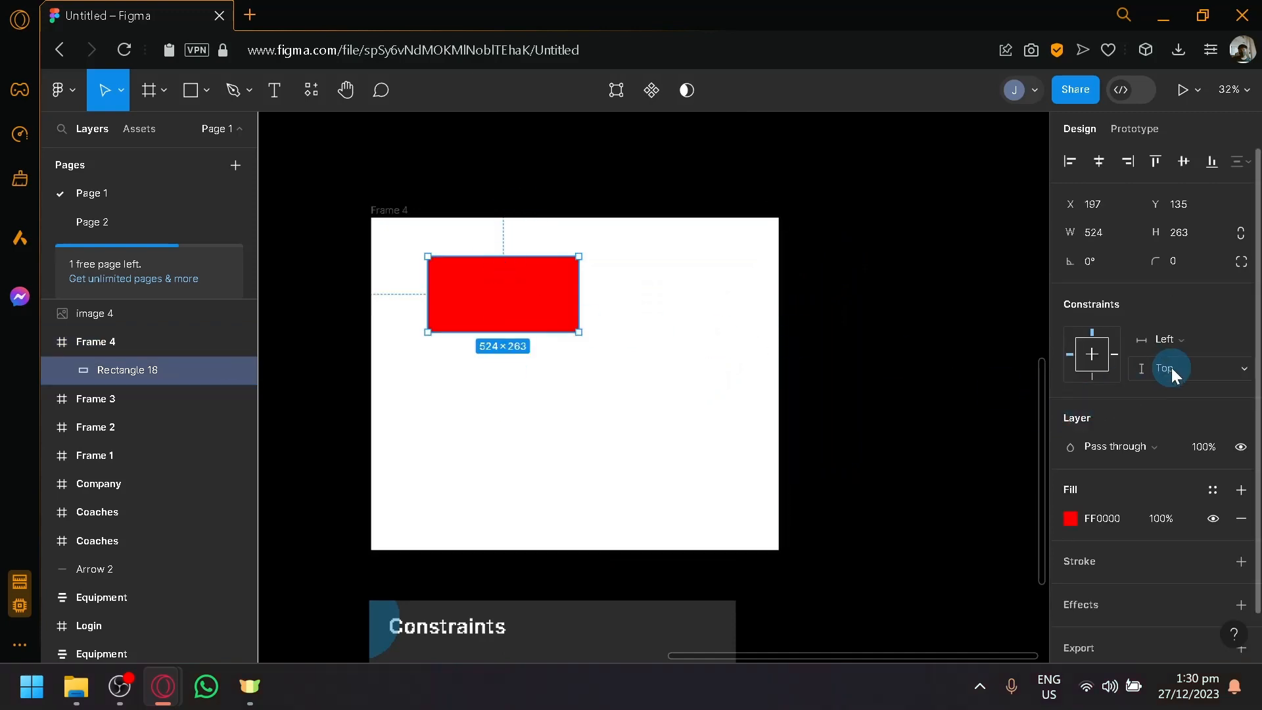
left_click(746, 269)
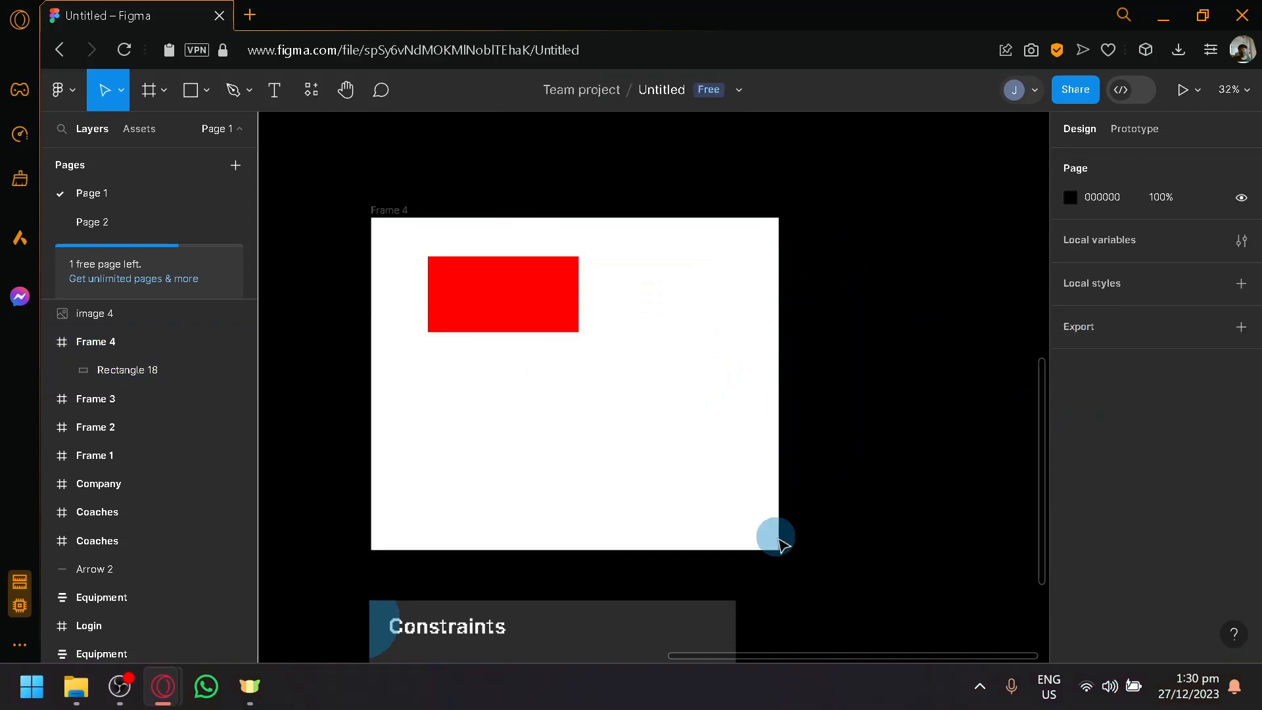
left_click(388, 209)
left_click_drag(781, 551, 793, 512)
left_click(518, 285)
left_click(763, 377)
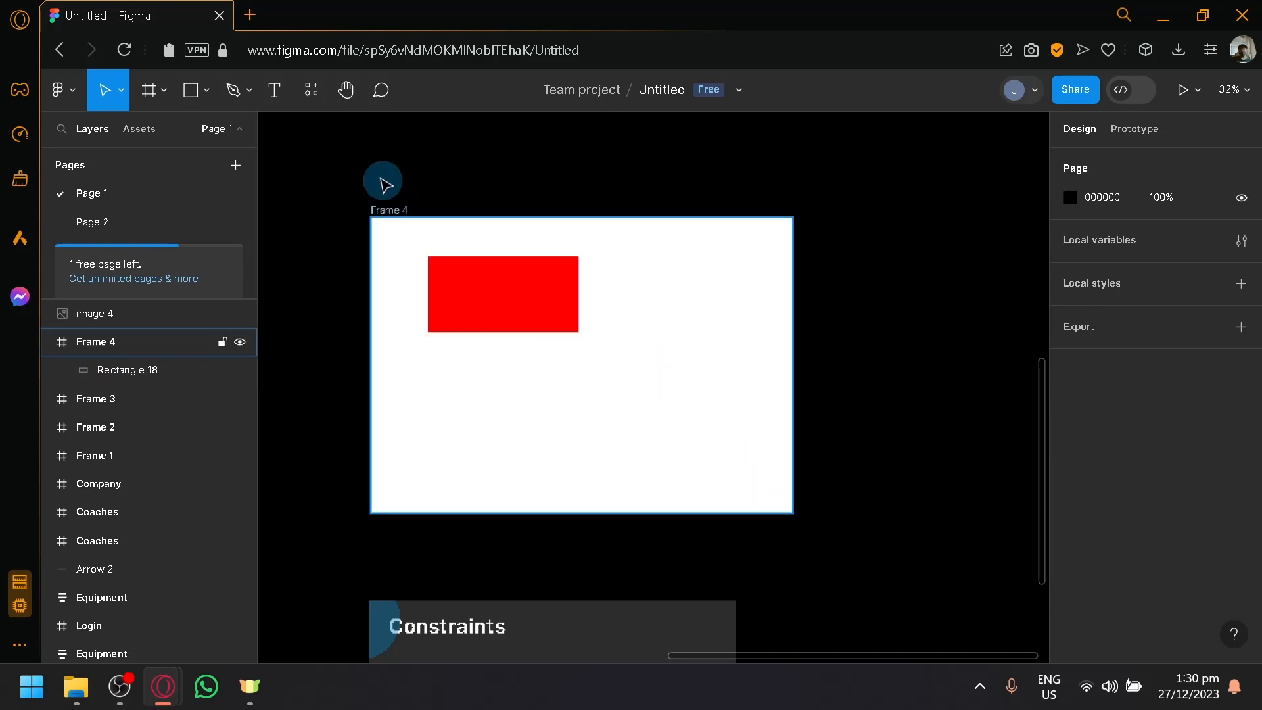
- Resize Frame 4 from its upper-left corner to about 1471 × 1014
left_click(383, 209)
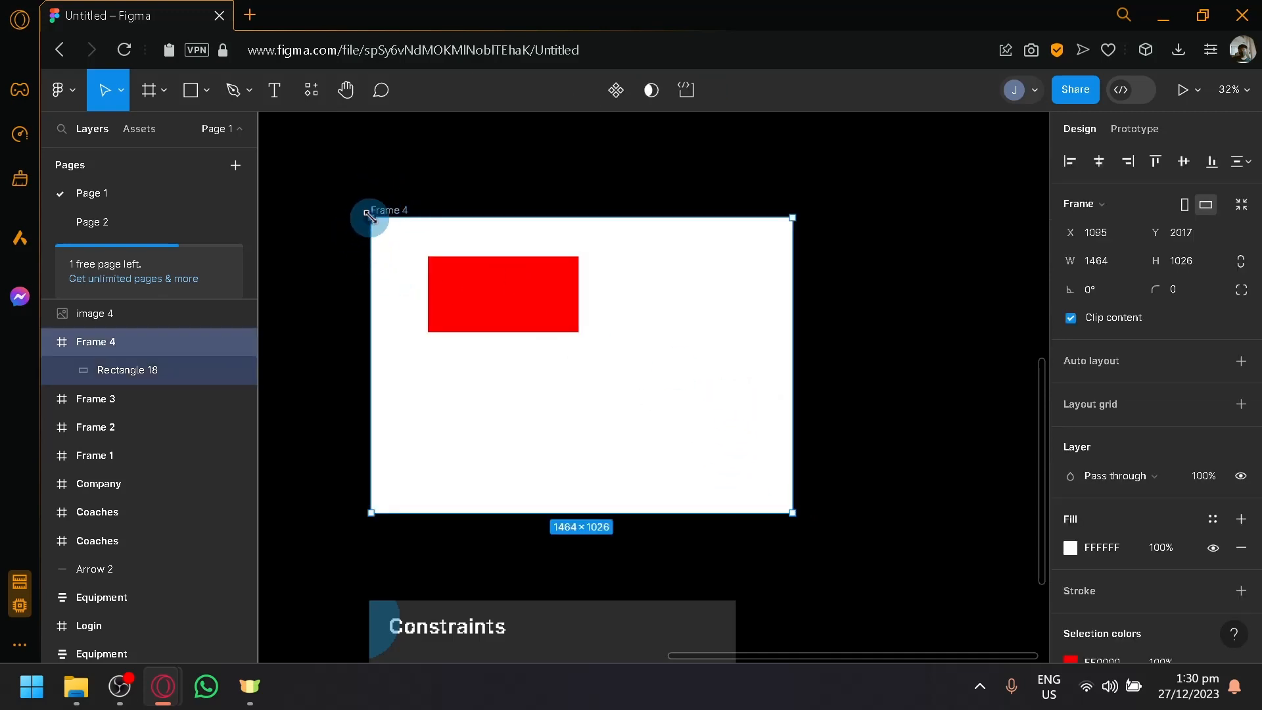
mouse_move(370, 215)
left_mouse_down()
mouse_move(564, 256)
mouse_move(349, 182)
mouse_move(369, 221)
left_mouse_up()
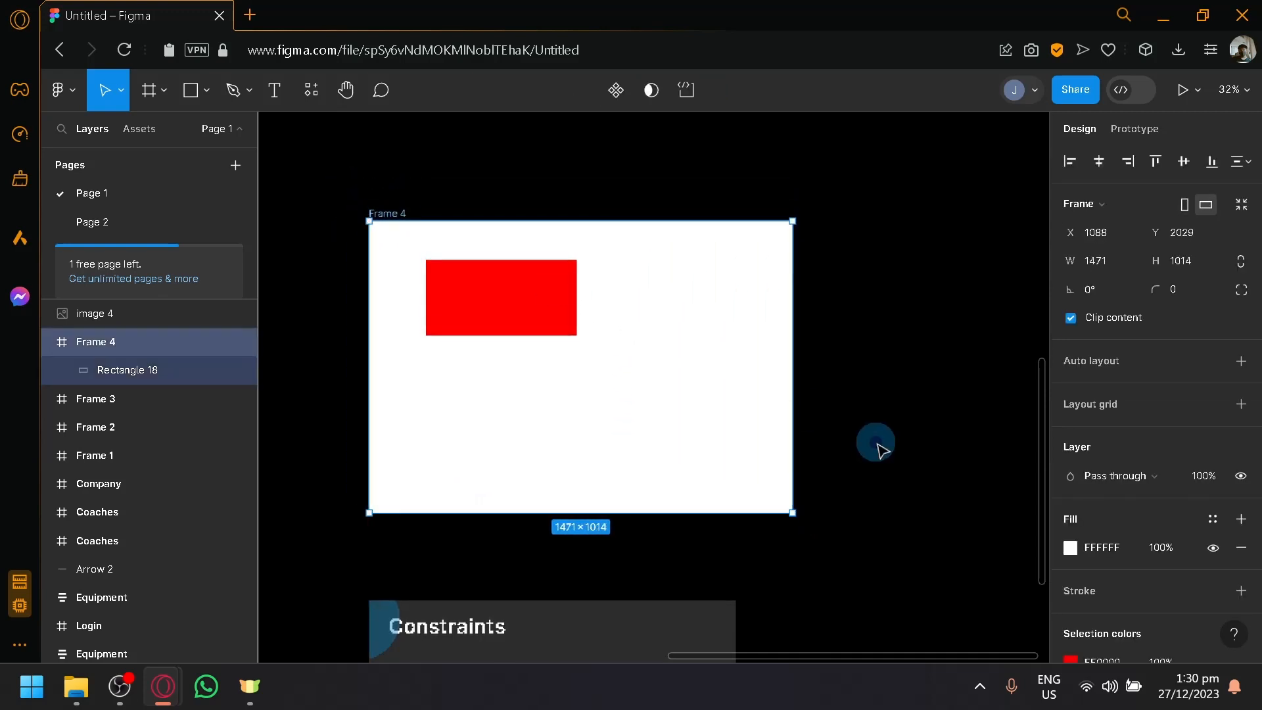
left_click(878, 449)
- Set the red rectangle's vertical constraint to Bottom
scroll(418, 289, "up", 3)
left_click(524, 355)
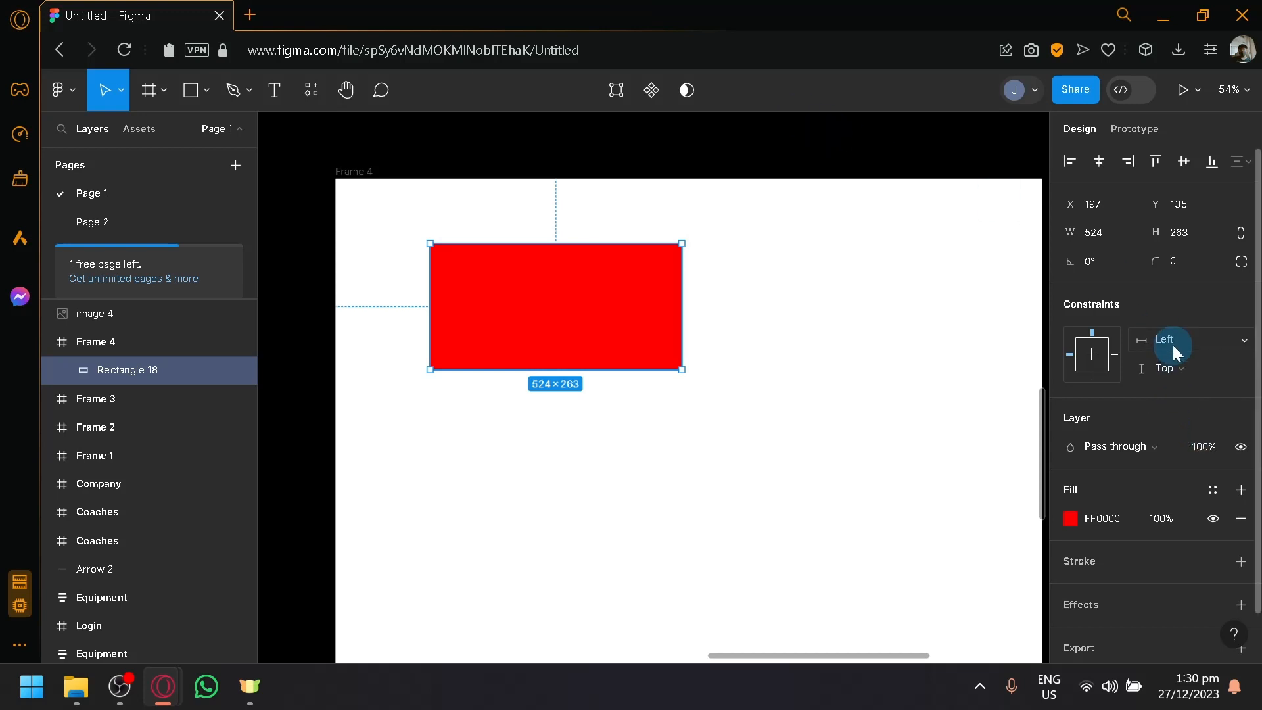
left_click(1209, 367)
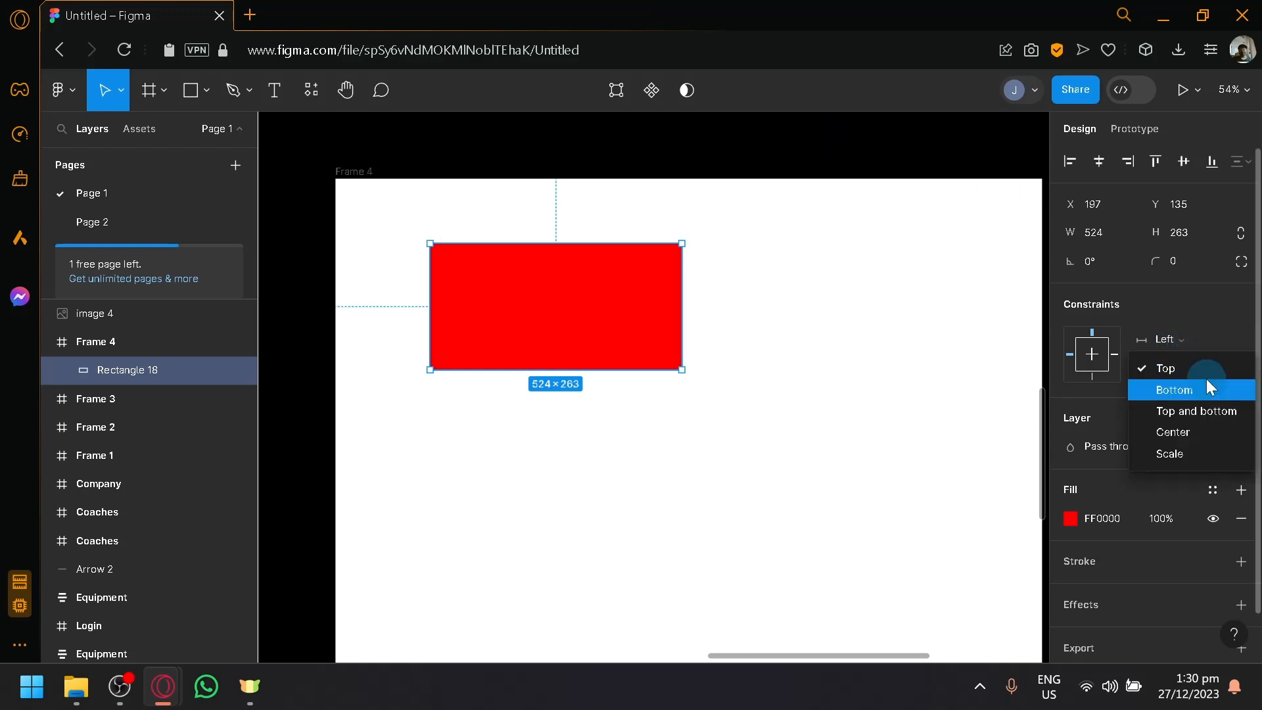
left_click(1207, 388)
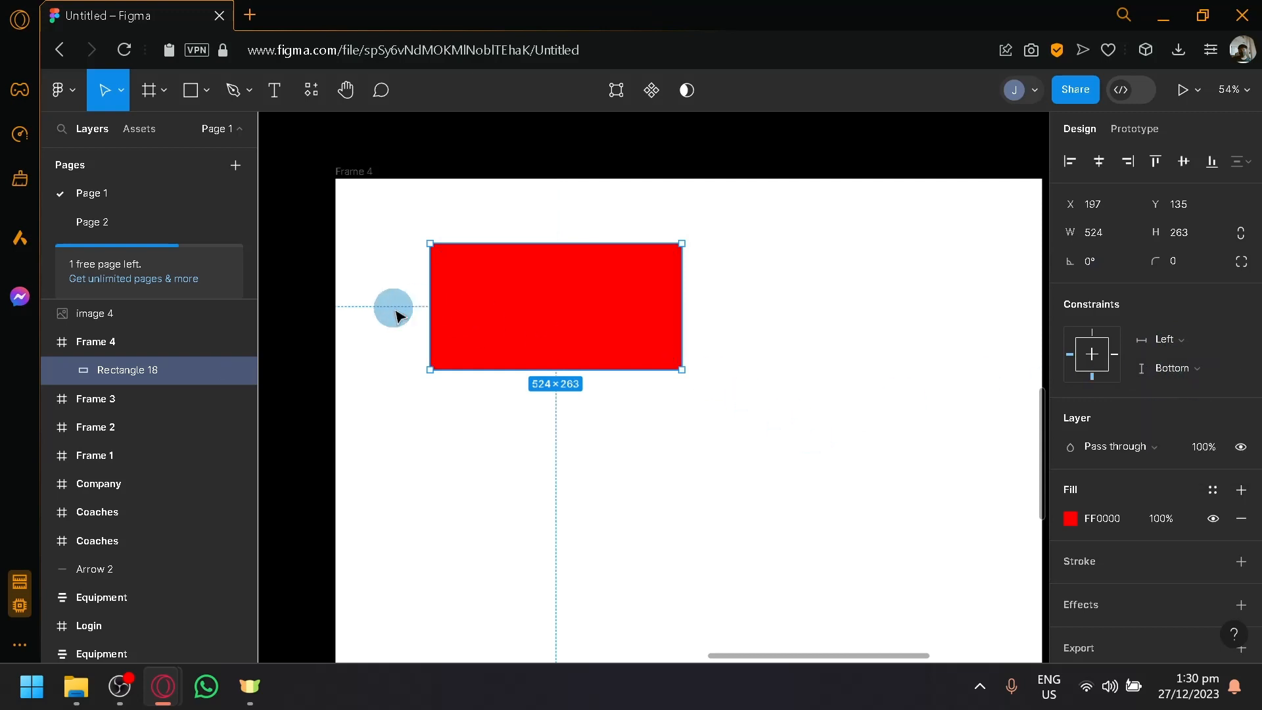
- Extend Frame 4 from its upper-right corner to about 1471 × 1095, and widen it from its upper-left corner
scroll(710, 456, "down", 3)
left_click(519, 288)
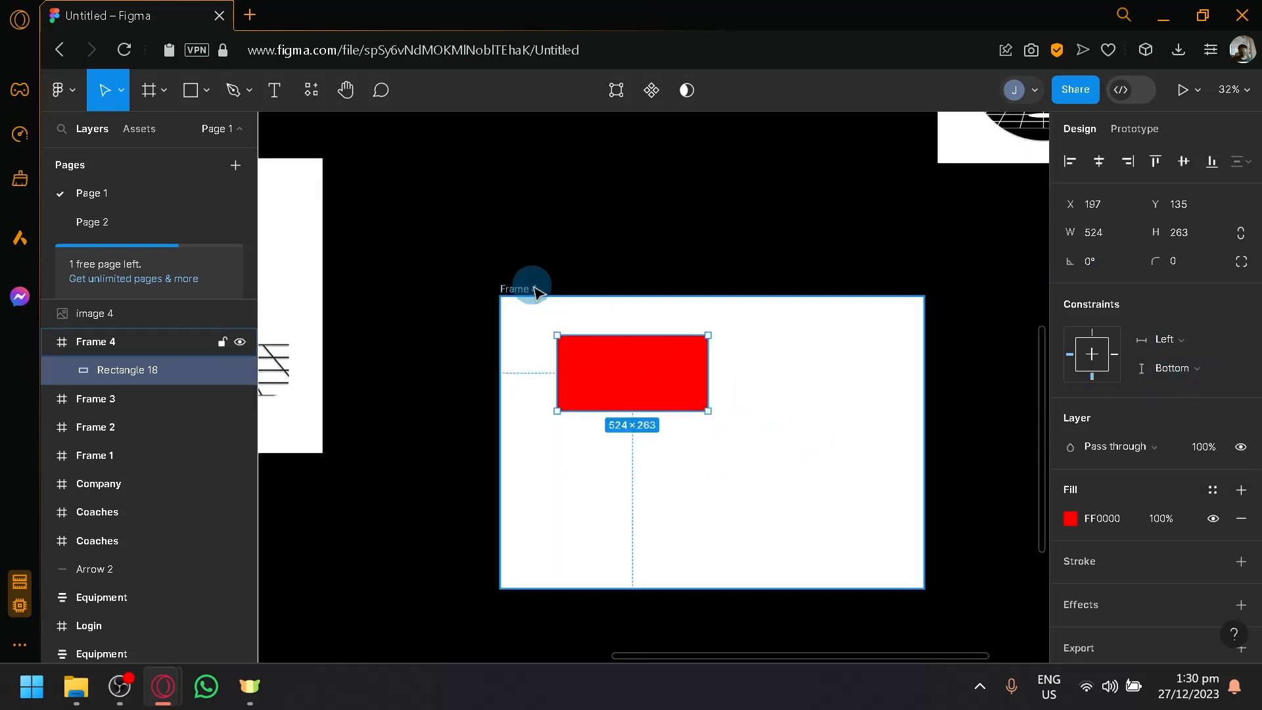
left_click_drag(926, 305, 923, 271)
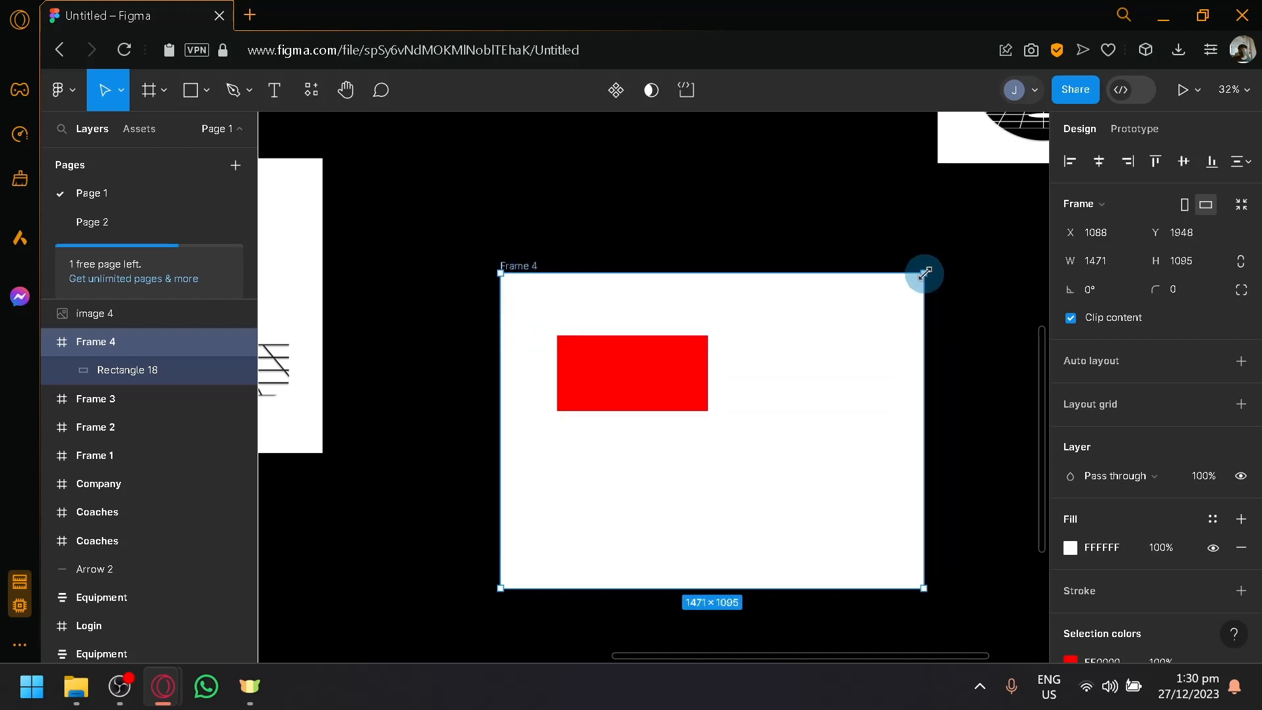
left_click_drag(497, 269, 430, 294)
- Inspect the rectangle's Left and Bottom constraint lines, and resize Frame 4 from its upper-left corner to about 1724 × 982
left_click(550, 385)
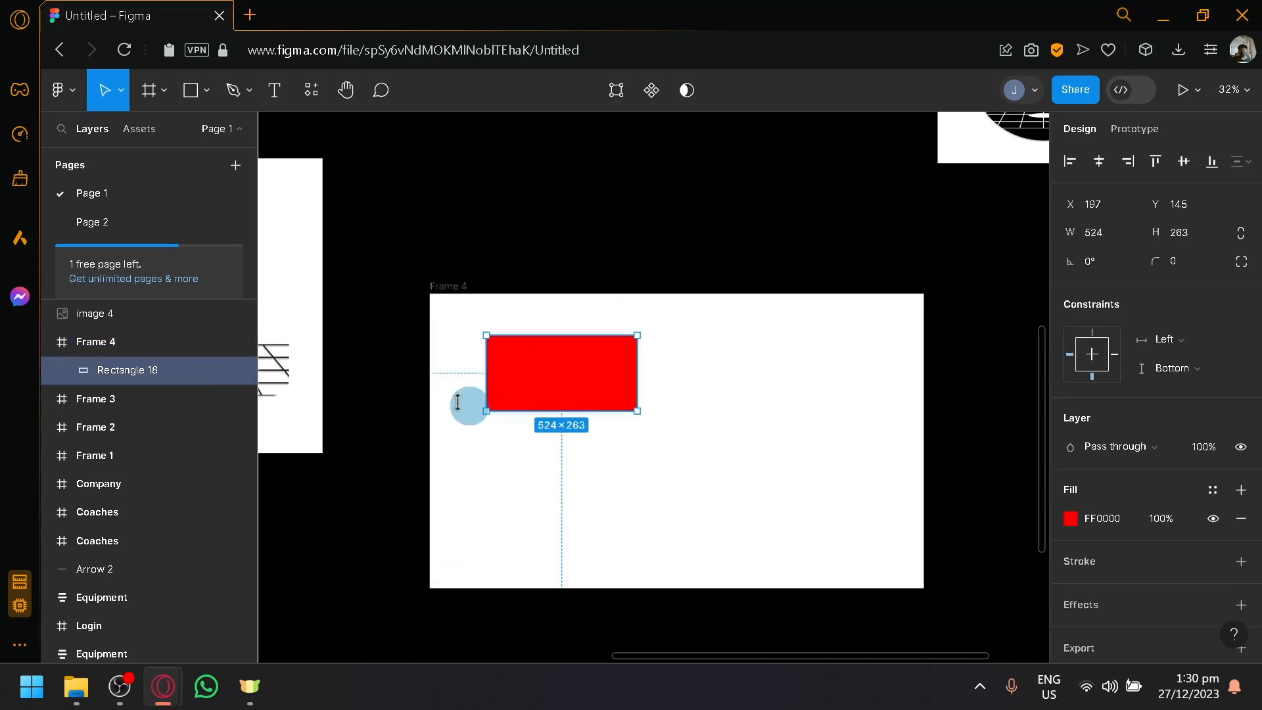
scroll(467, 401, "up", 5)
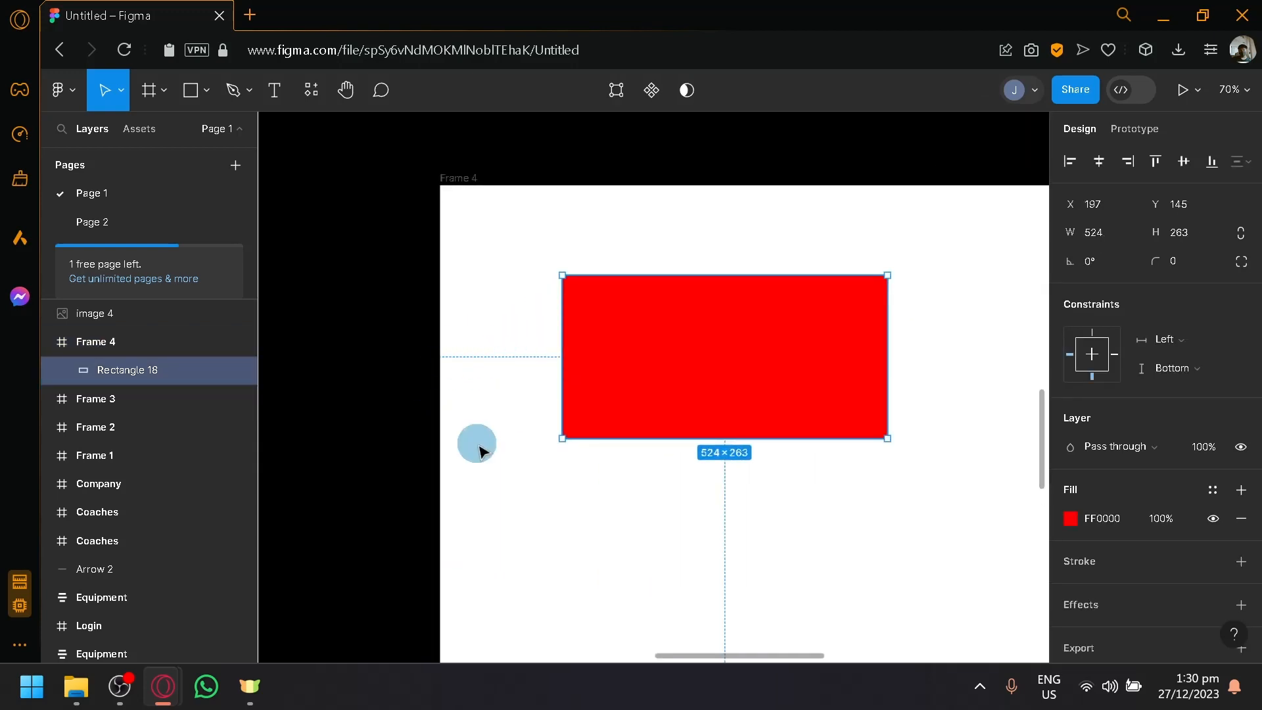
scroll(480, 451, "down", 3)
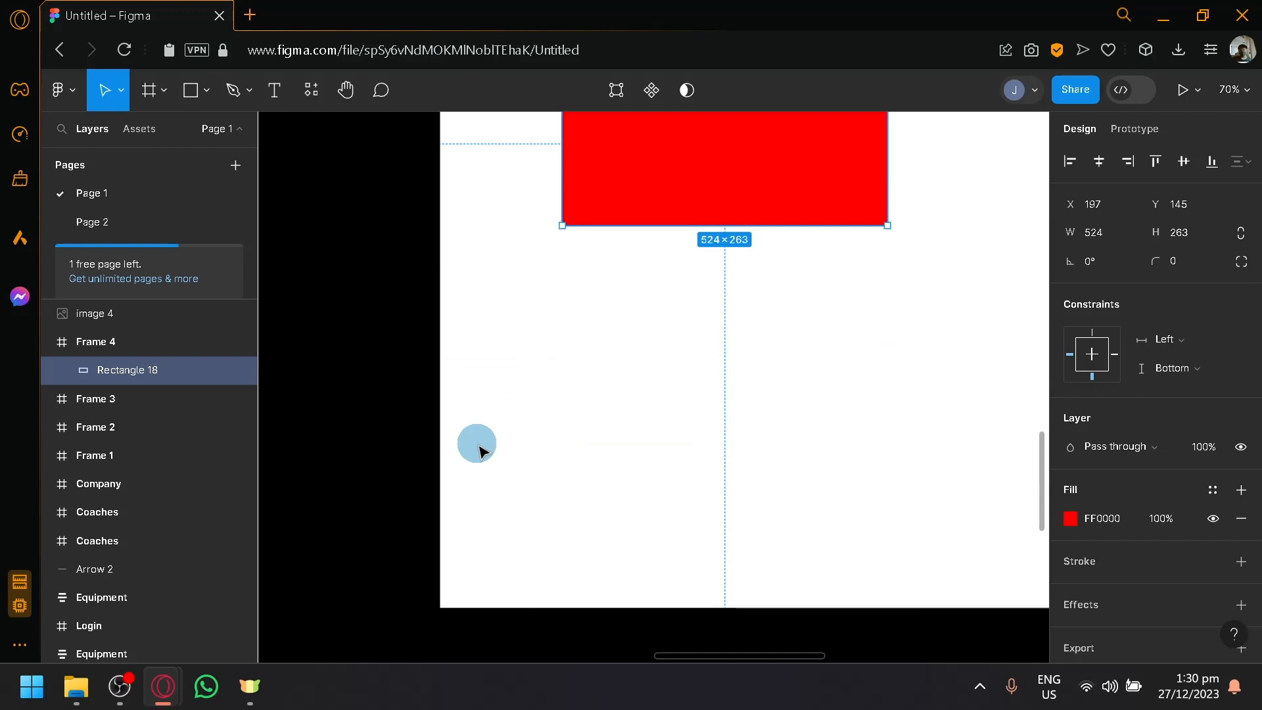
scroll(480, 450, "down", 2)
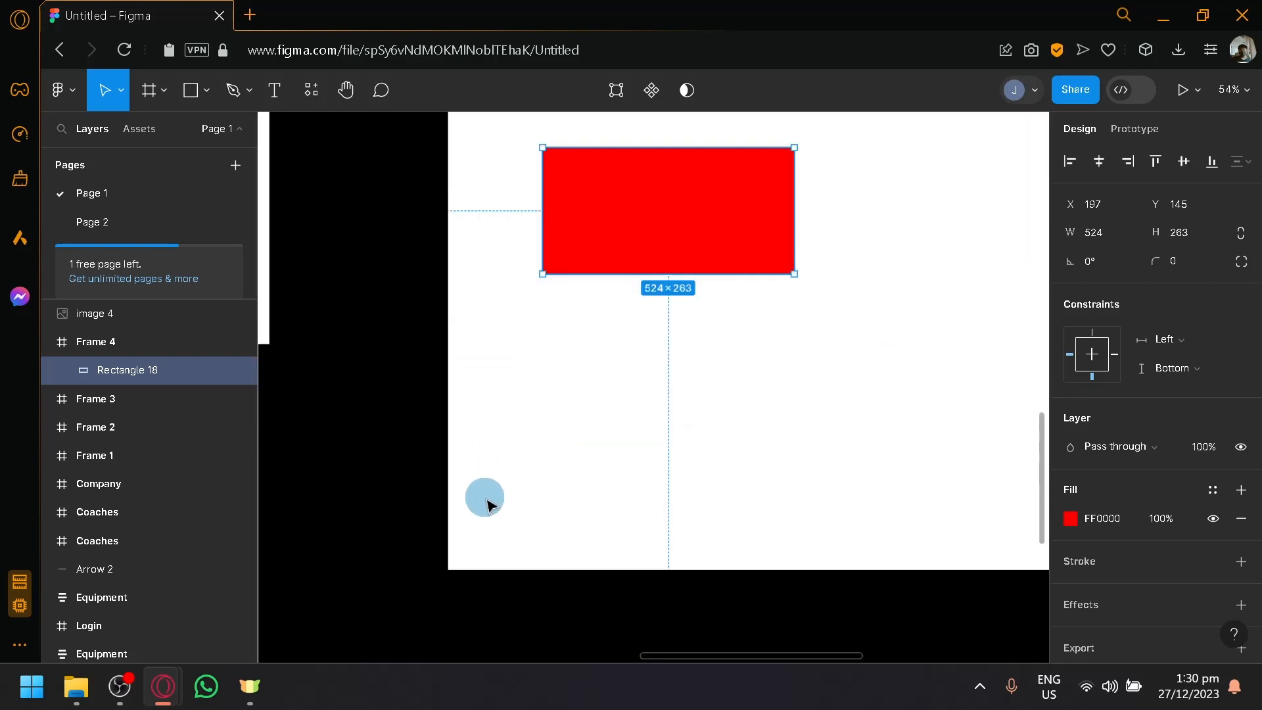
scroll(463, 262, "up", 2)
left_click(453, 197)
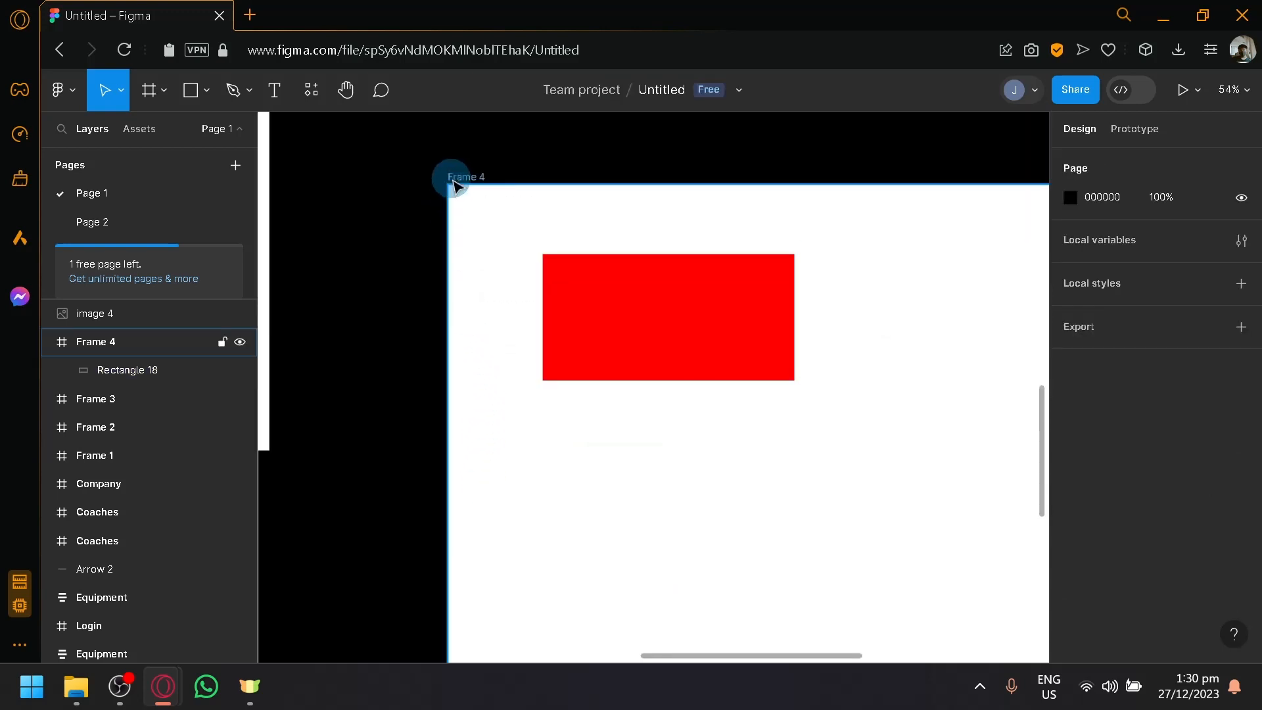
left_click(446, 184)
mouse_move(446, 184)
left_mouse_down()
mouse_move(535, 190)
mouse_move(444, 203)
left_mouse_up()
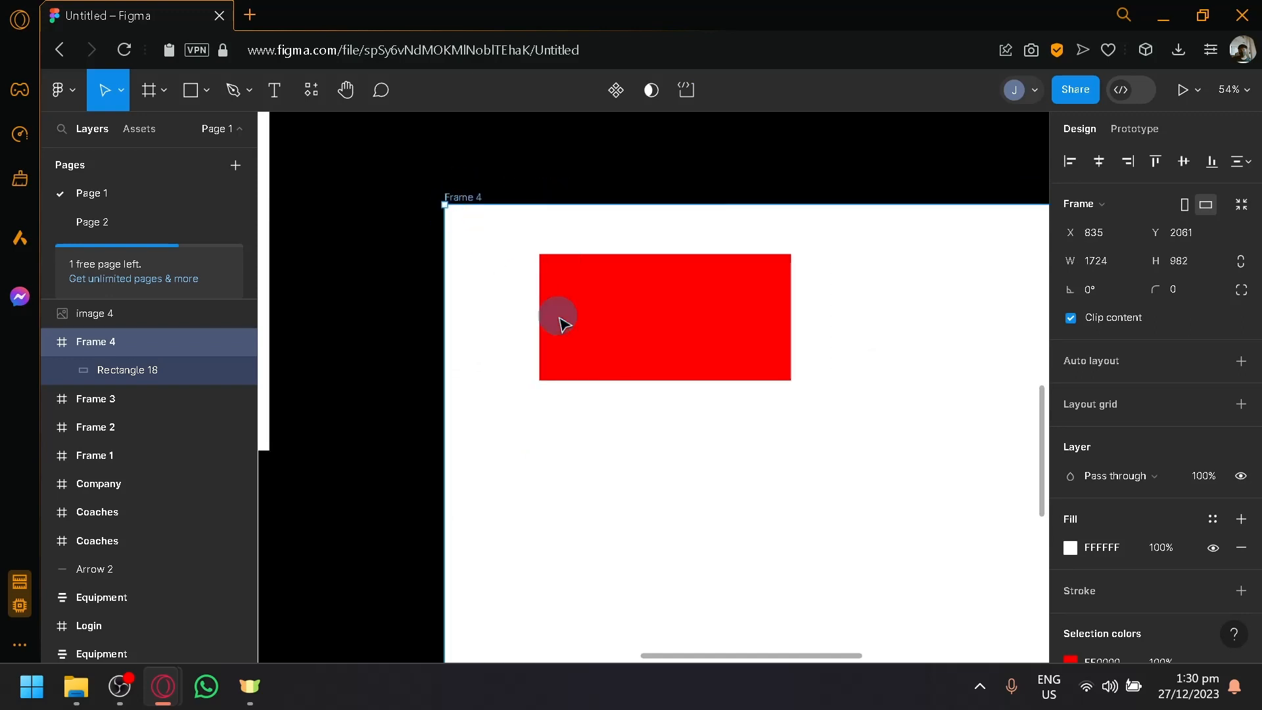
- Enlarge Frame 4 from its lower-left corner to about 1757 × 1067 to test the rectangle's Bottom constraint
scroll(548, 480, "down", 1)
left_click(514, 514)
left_click(564, 259)
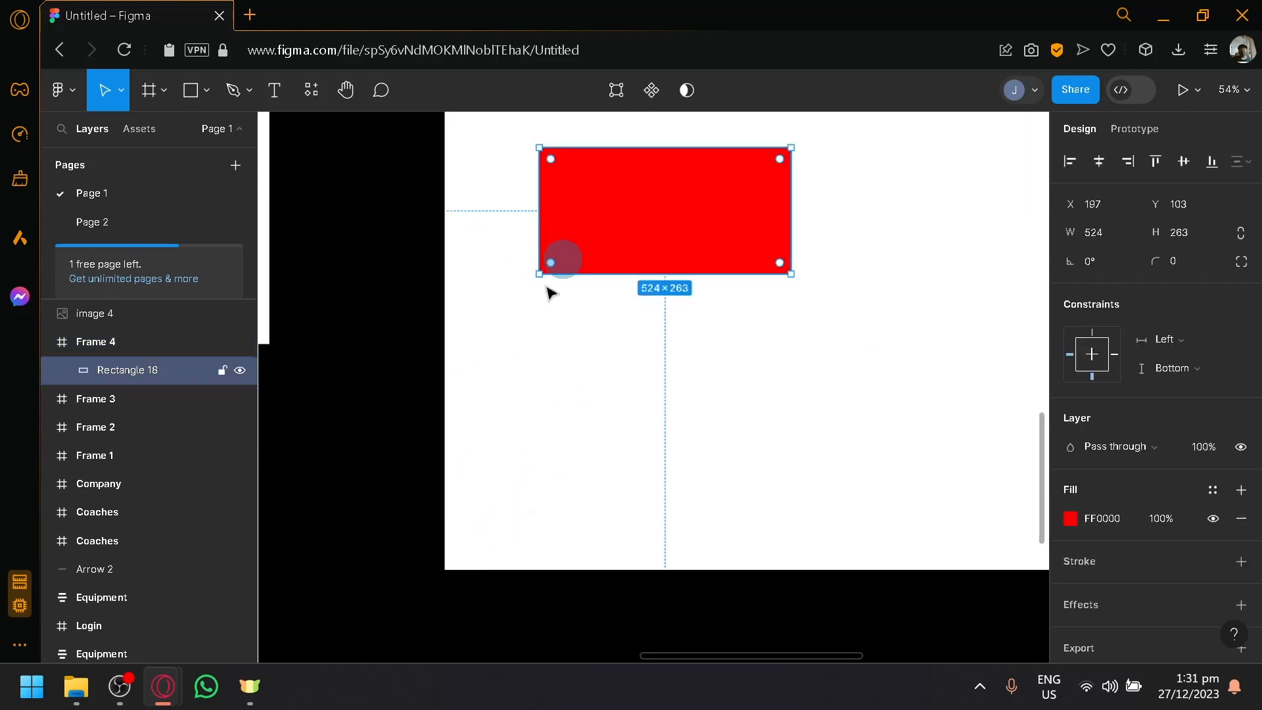
left_click(480, 322)
scroll(485, 319, "up", 1)
left_click(456, 197)
scroll(515, 442, "down", 3)
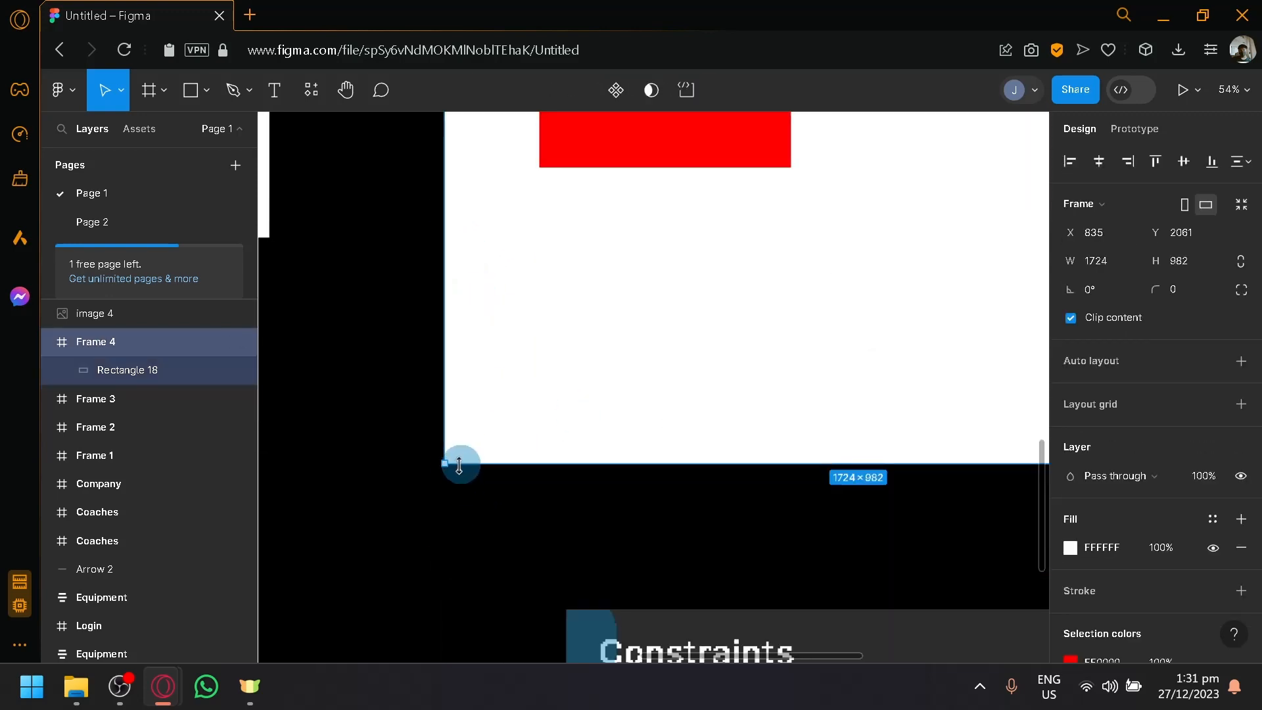
left_click_drag(445, 463, 429, 505)
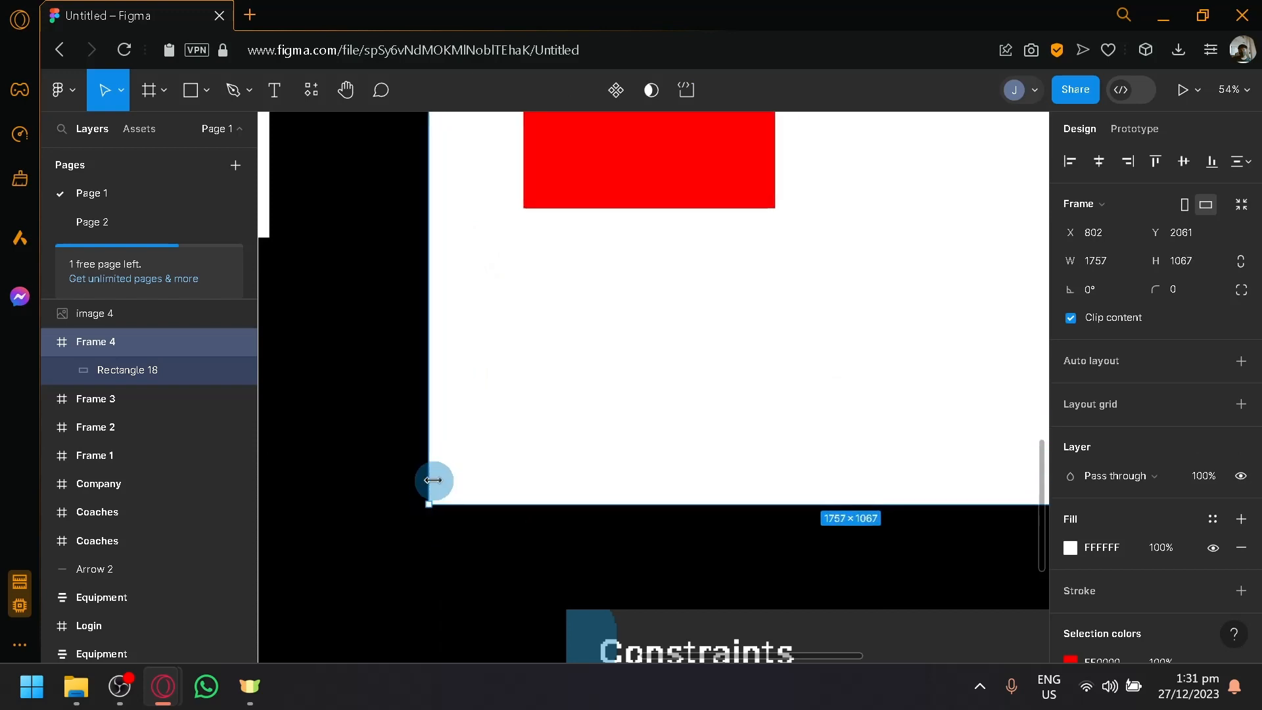
- Resize Frame 4 from its lower-left corner to about 1788 × 1047
scroll(435, 483, "down", 1)
scroll(439, 485, "down", 2)
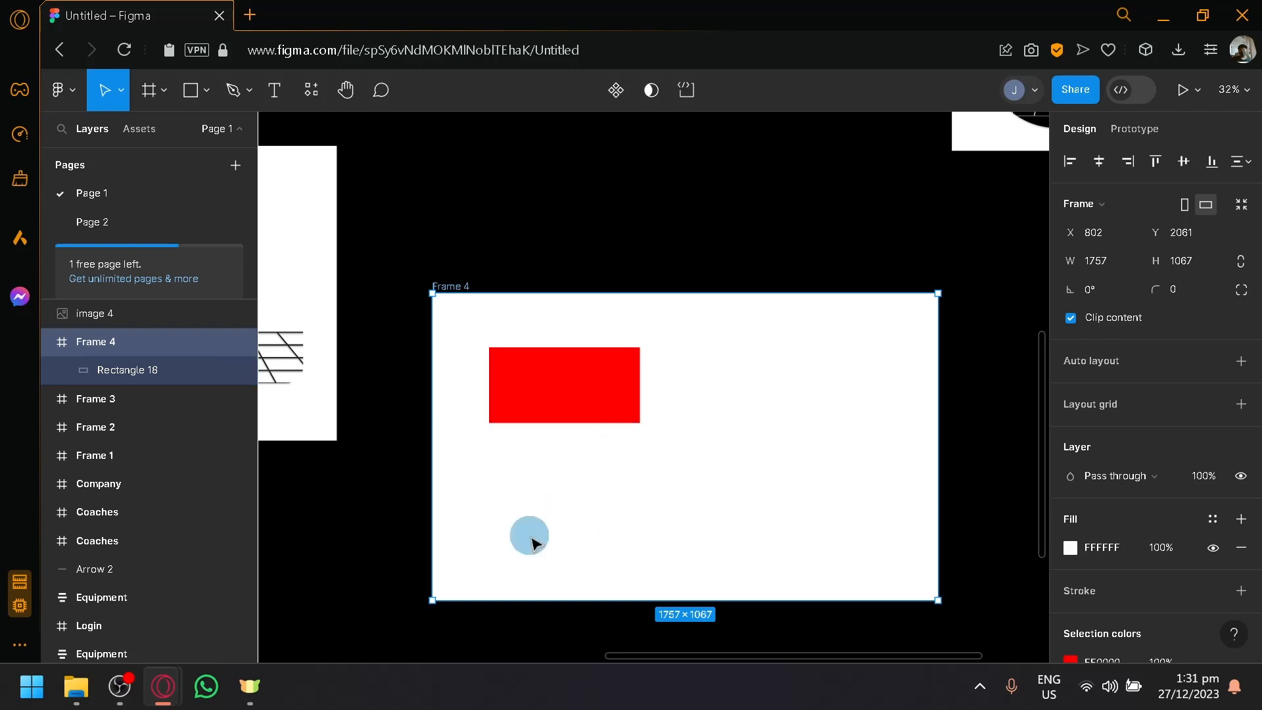
mouse_move(431, 598)
left_mouse_down()
mouse_move(482, 487)
mouse_move(422, 594)
left_mouse_up()
- Move the red rectangle down and left to about X 101, and shorten Frame 4 from its lower-left corner to about 1788 × 976
left_click(519, 394)
left_click_drag(550, 380, 521, 441)
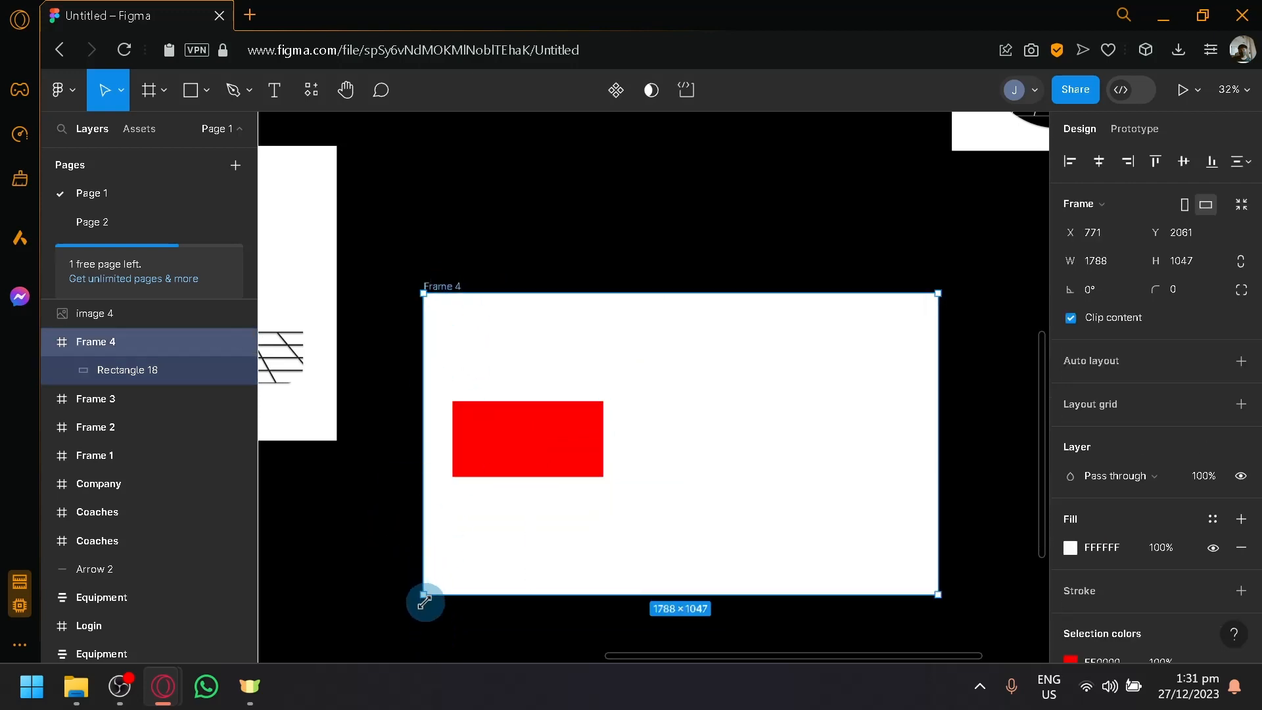
left_click_drag(425, 600, 430, 575)
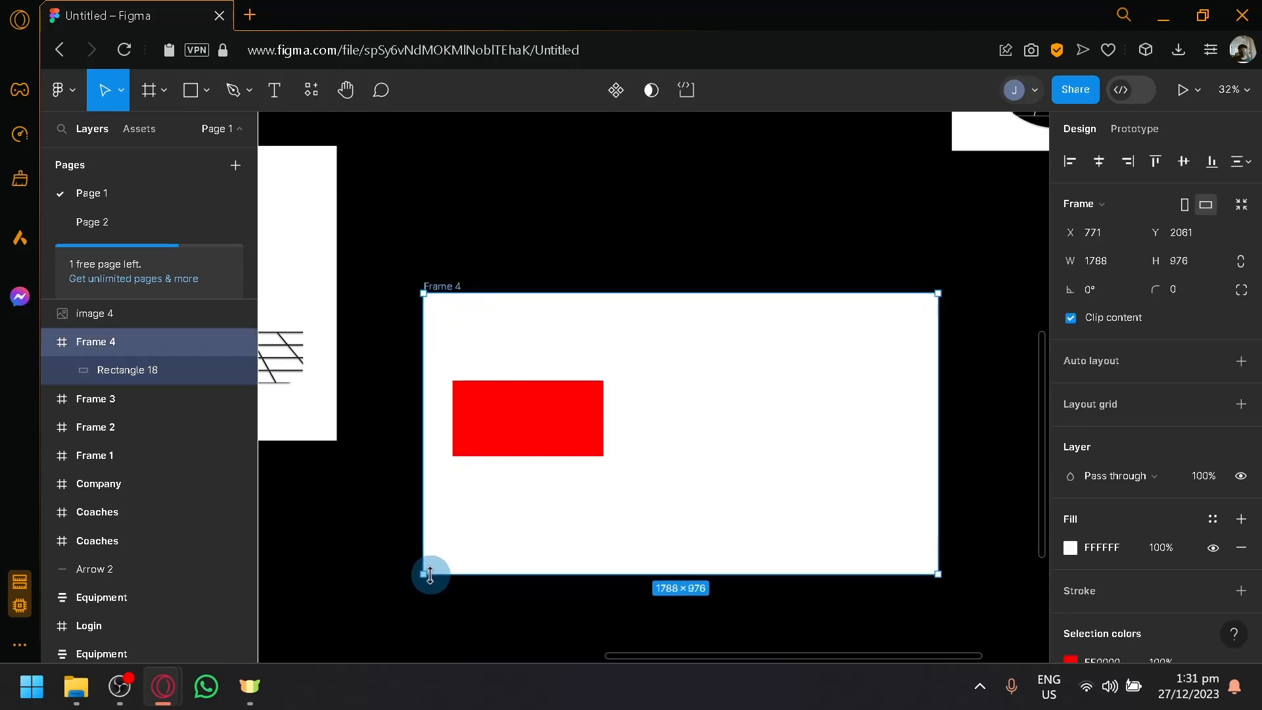
left_click(377, 560)
- Review the red rectangle's horizontal constraint options and set its vertical constraint to Top and bottom
scroll(480, 523, "up", 3)
left_click(510, 432)
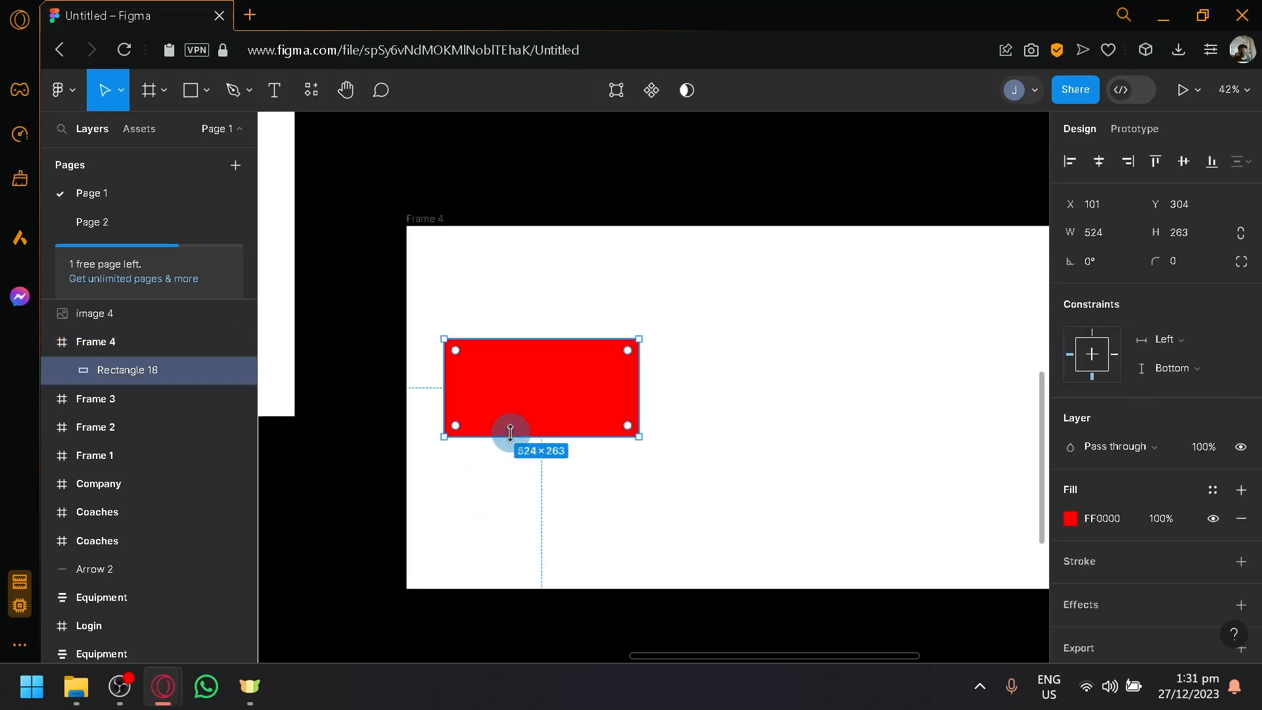
left_click(1199, 345)
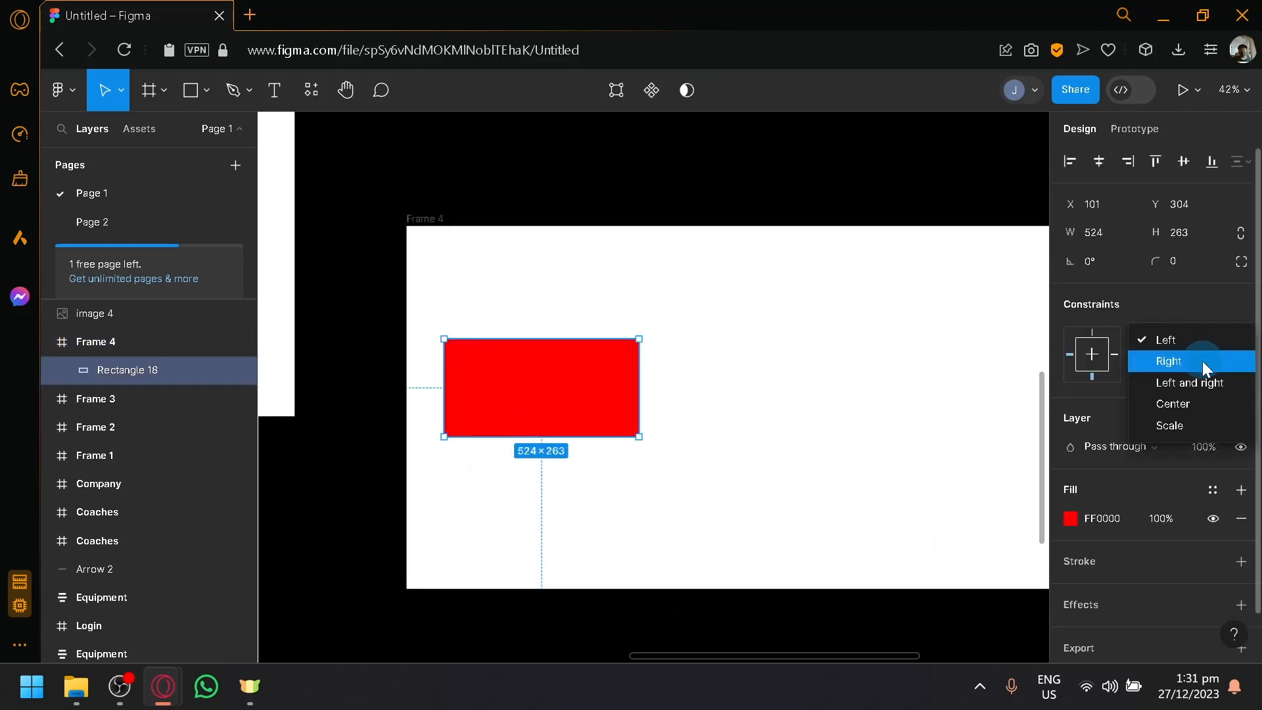
left_click(1086, 384)
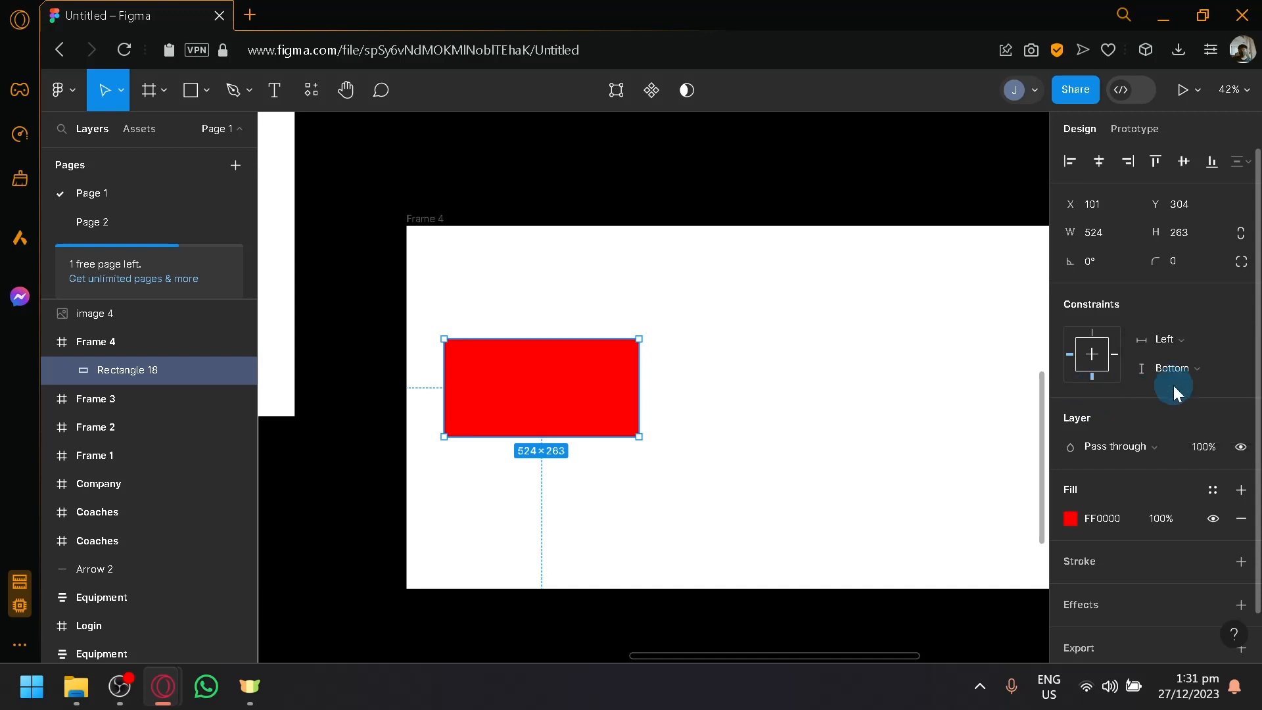
left_click(1190, 379)
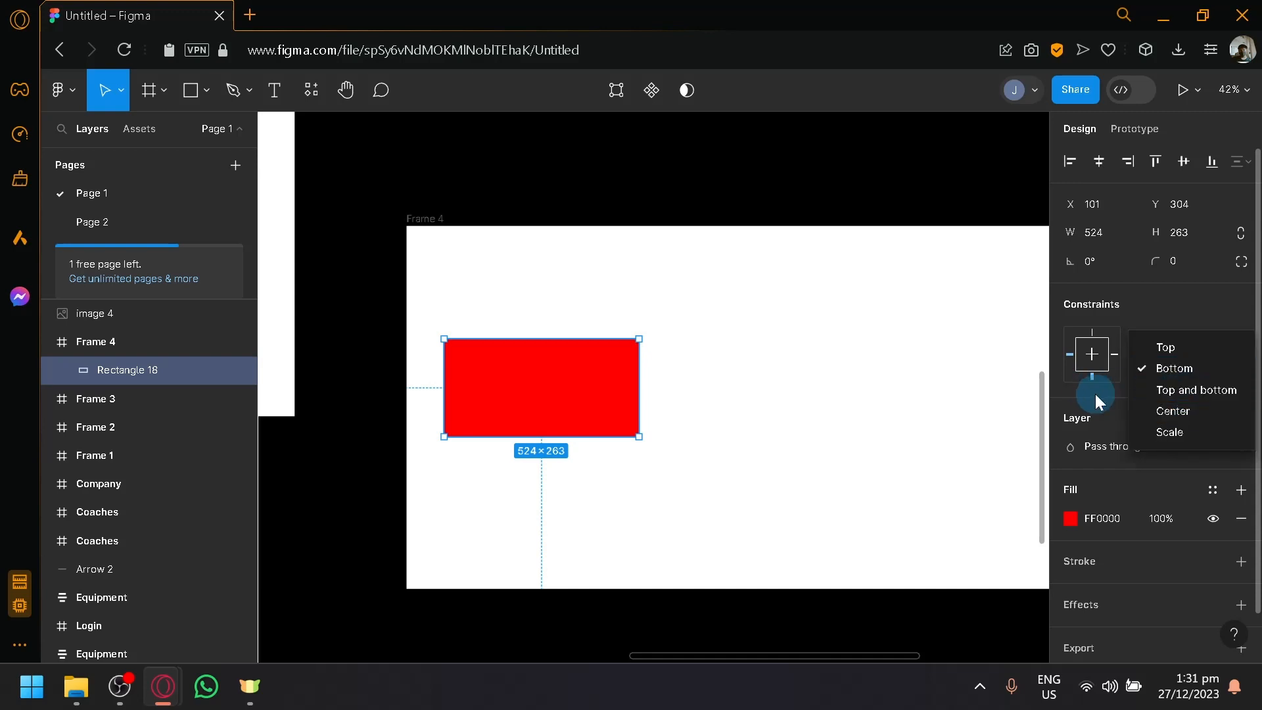
left_click(1095, 393)
left_click(1180, 366)
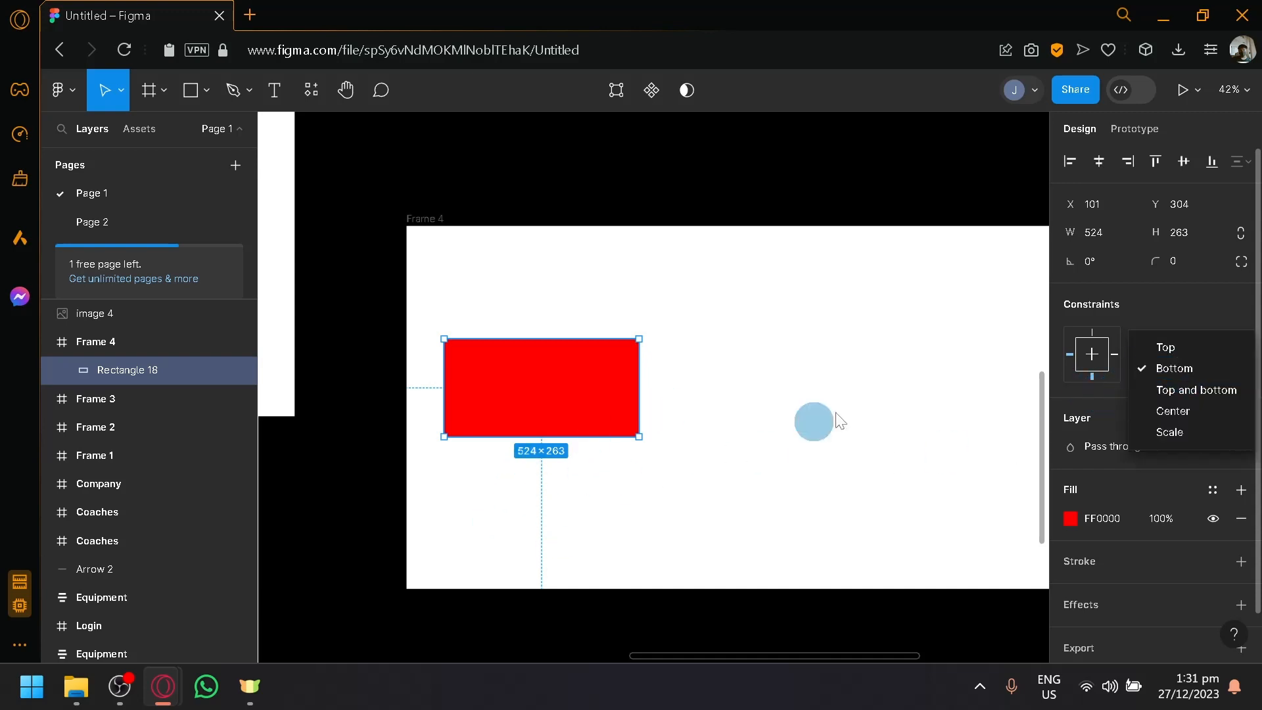
left_click(1237, 392)
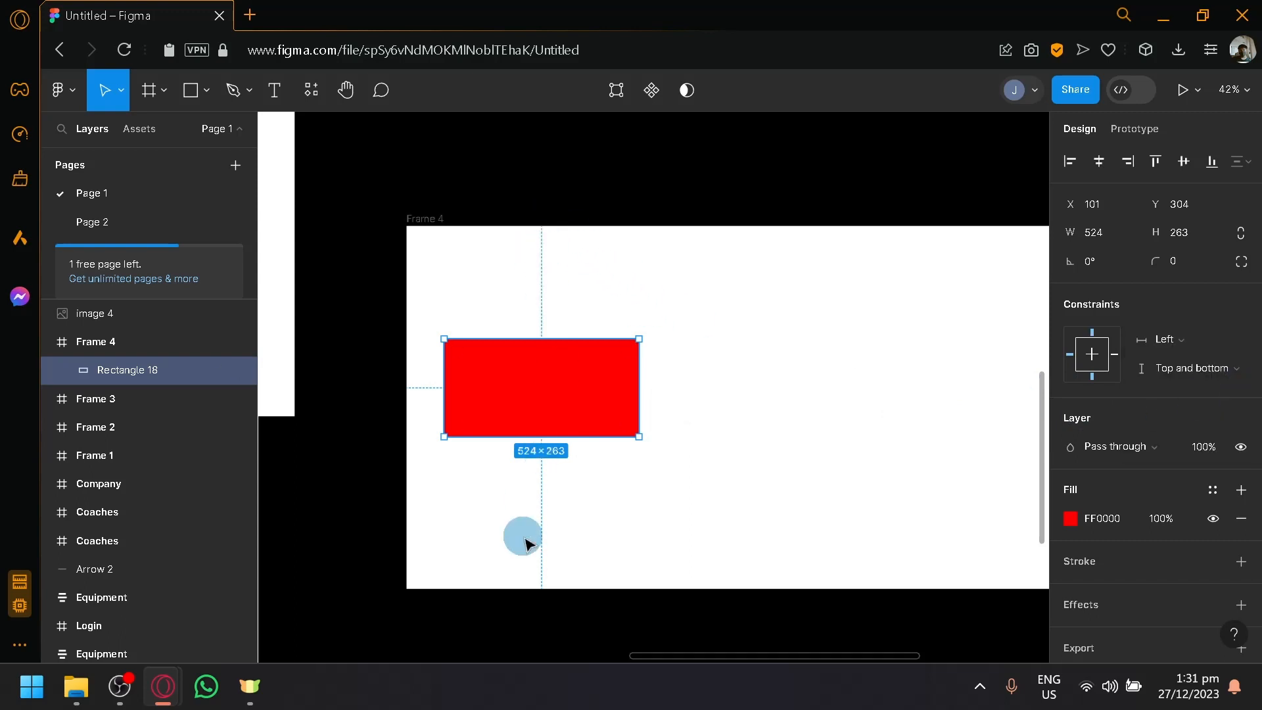
- Widen Frame 4 from its upper-left corner without changing its height, and select the red rectangle to check its size
left_click(424, 583)
left_click(408, 224)
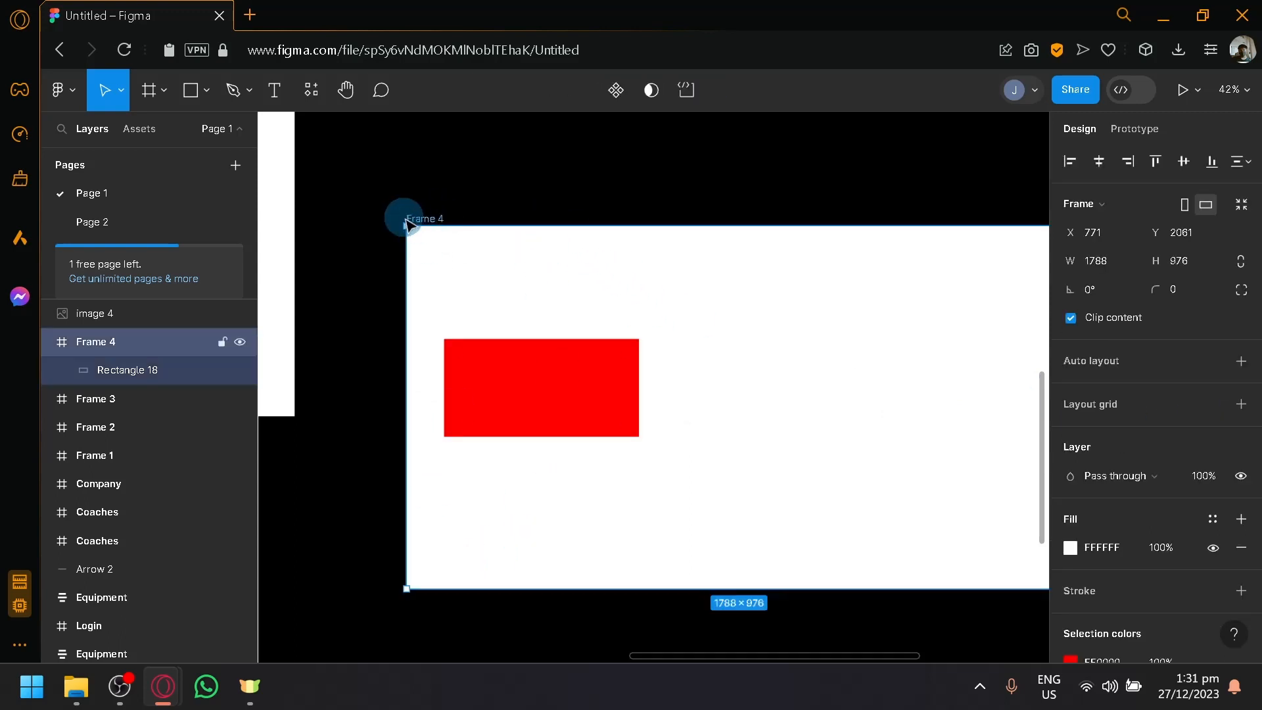
left_click_drag(400, 224, 363, 226)
left_click(493, 394)
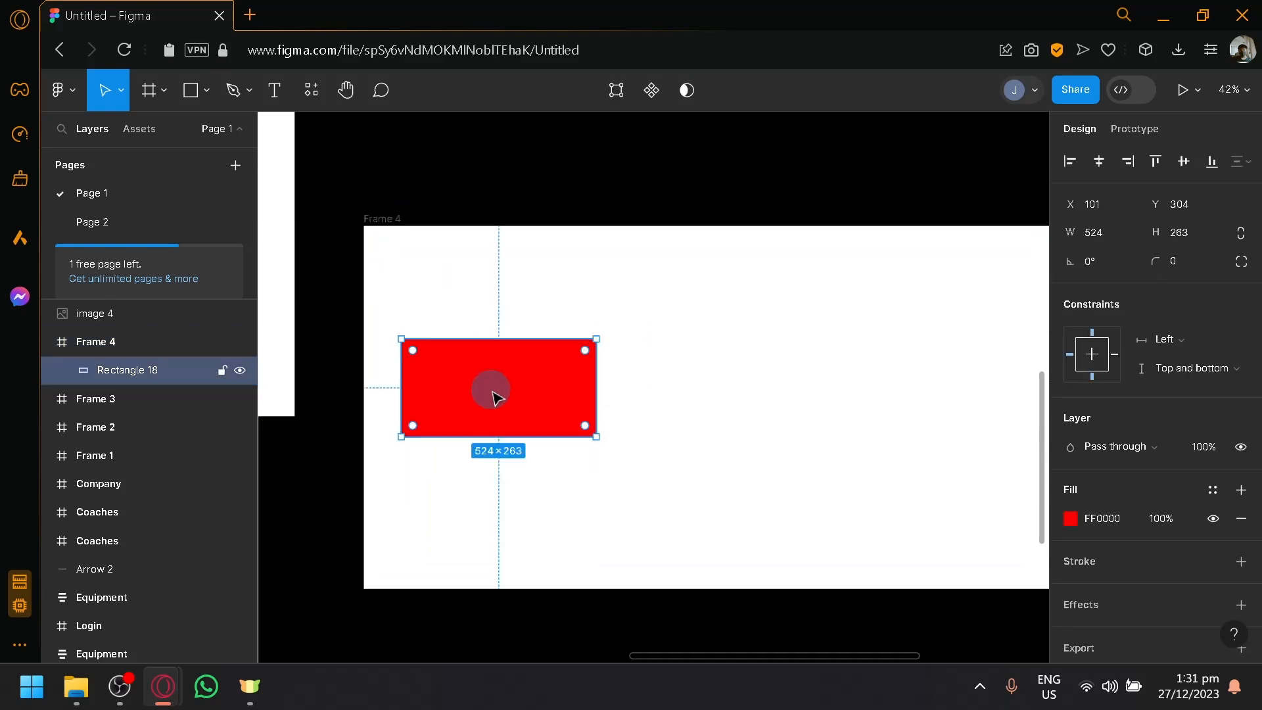
- Resize Frame 4 from its upper-left corner to about 1955 × 870 and check the rectangle's height
left_click(373, 233)
left_click(376, 220)
left_click_drag(363, 226, 344, 265)
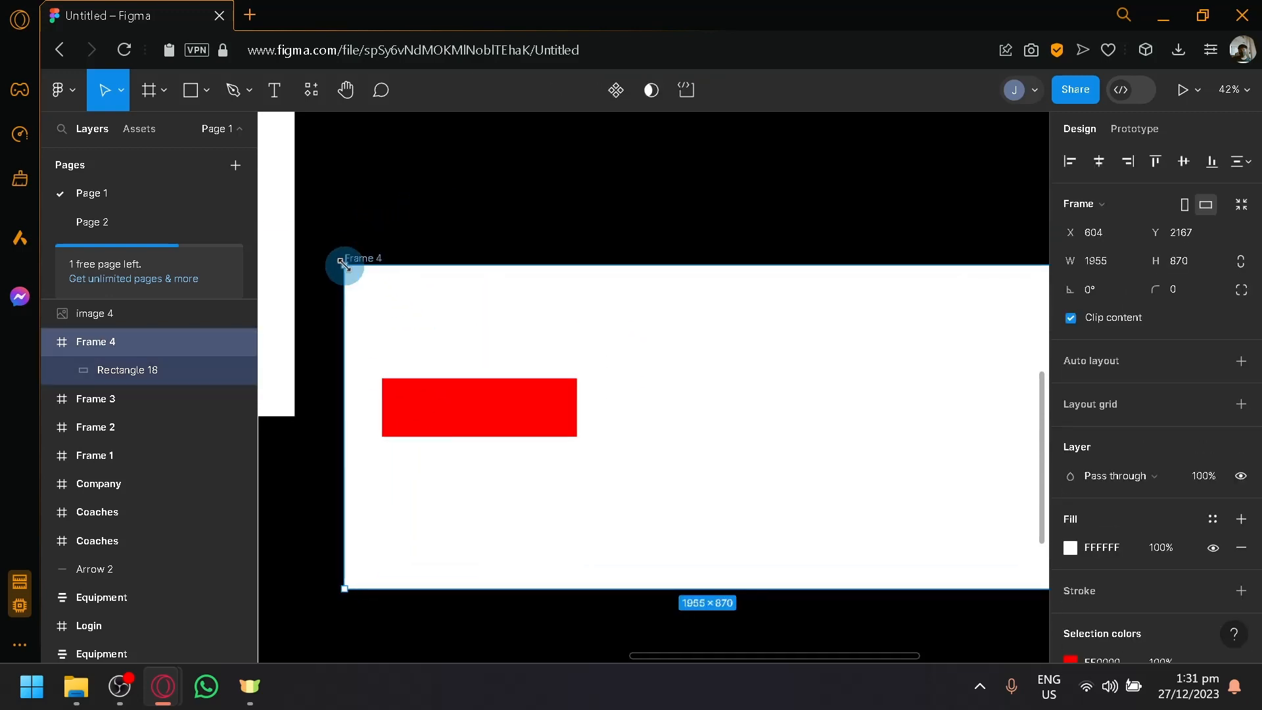
left_click(434, 407)
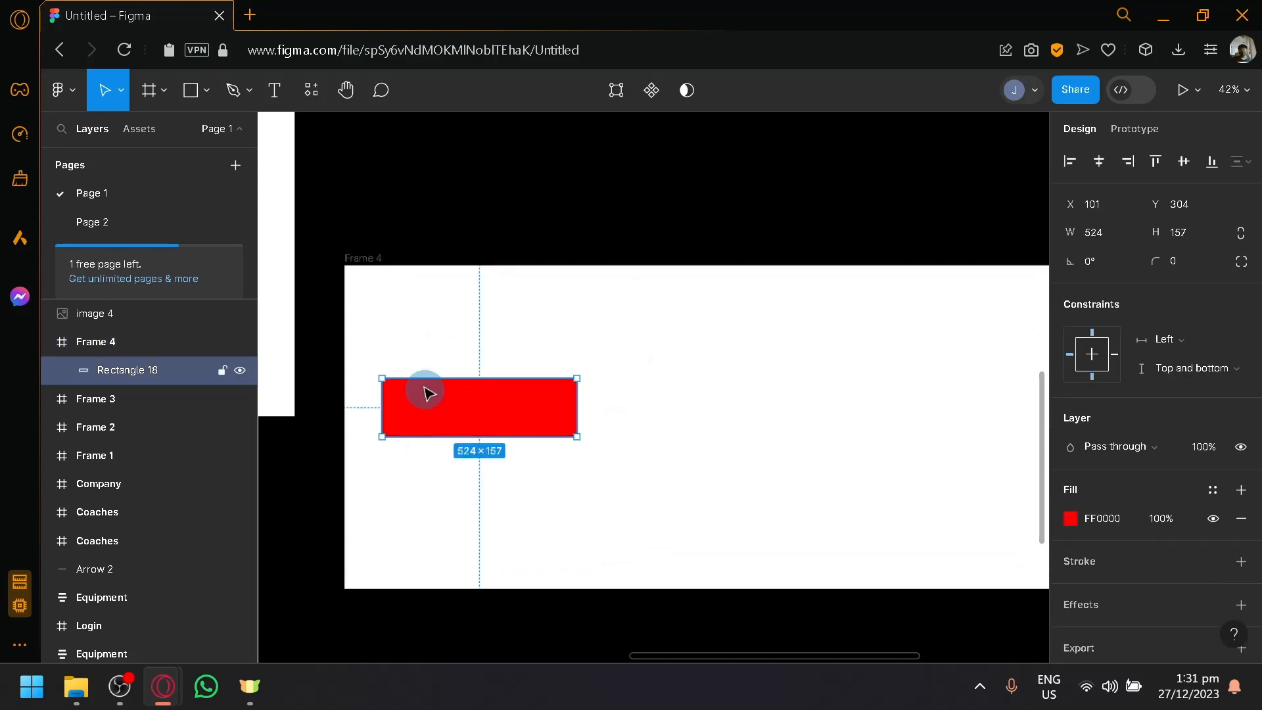
- Resize Frame 4 from its upper-left corner to about 1869 × 894
left_click(353, 258)
left_click(417, 253)
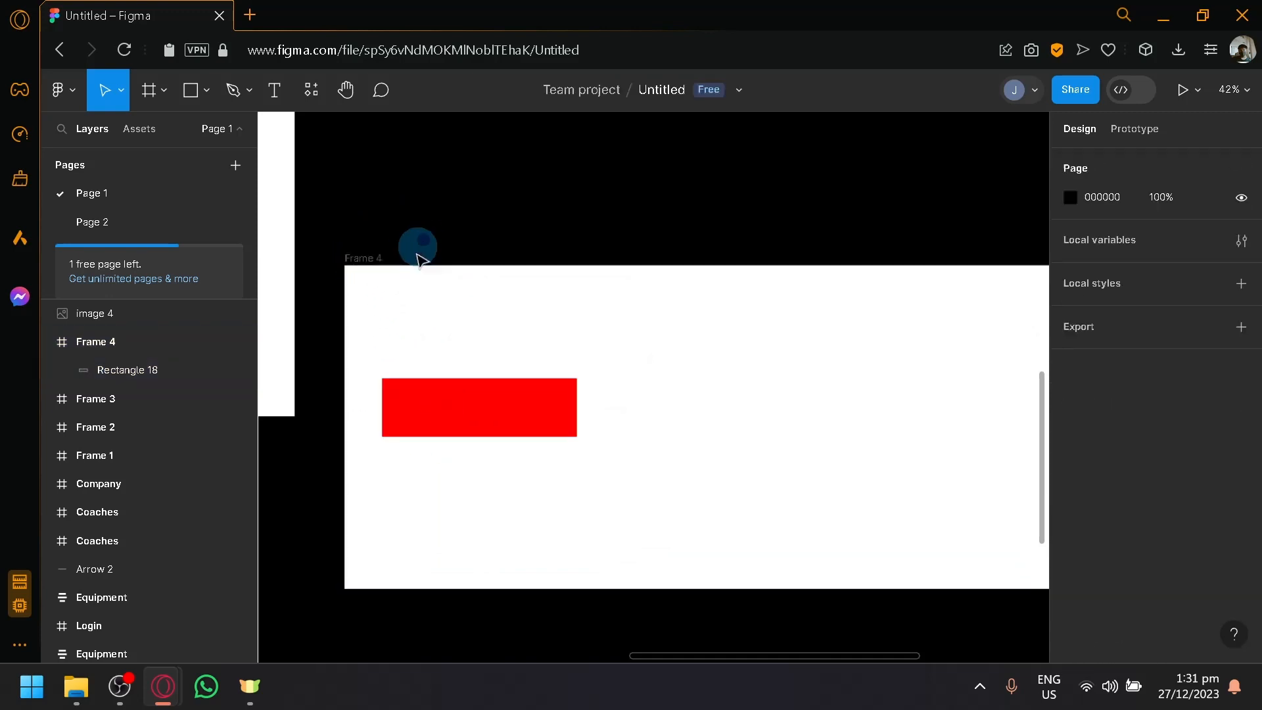
left_click(361, 257)
left_click_drag(344, 263, 376, 255)
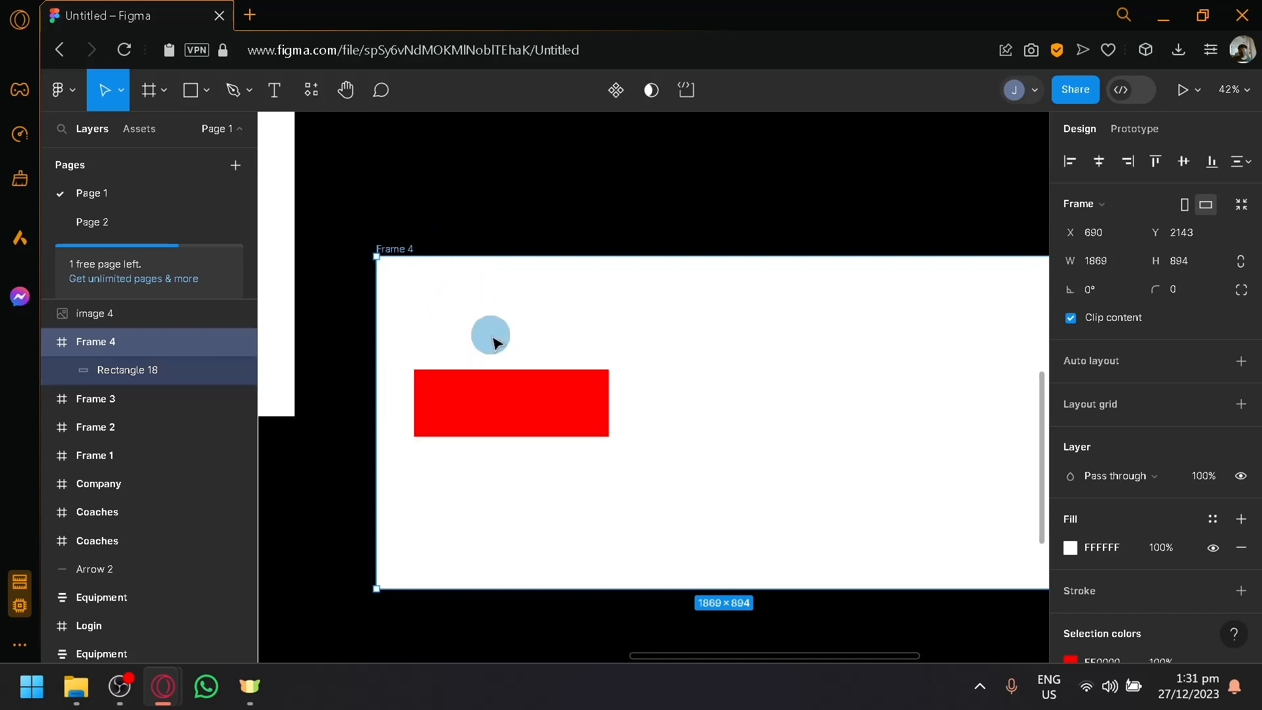
- Check the rectangle's size and enlarge Frame 4 from its upper-left corner to about 1900 × 946
left_click(504, 426)
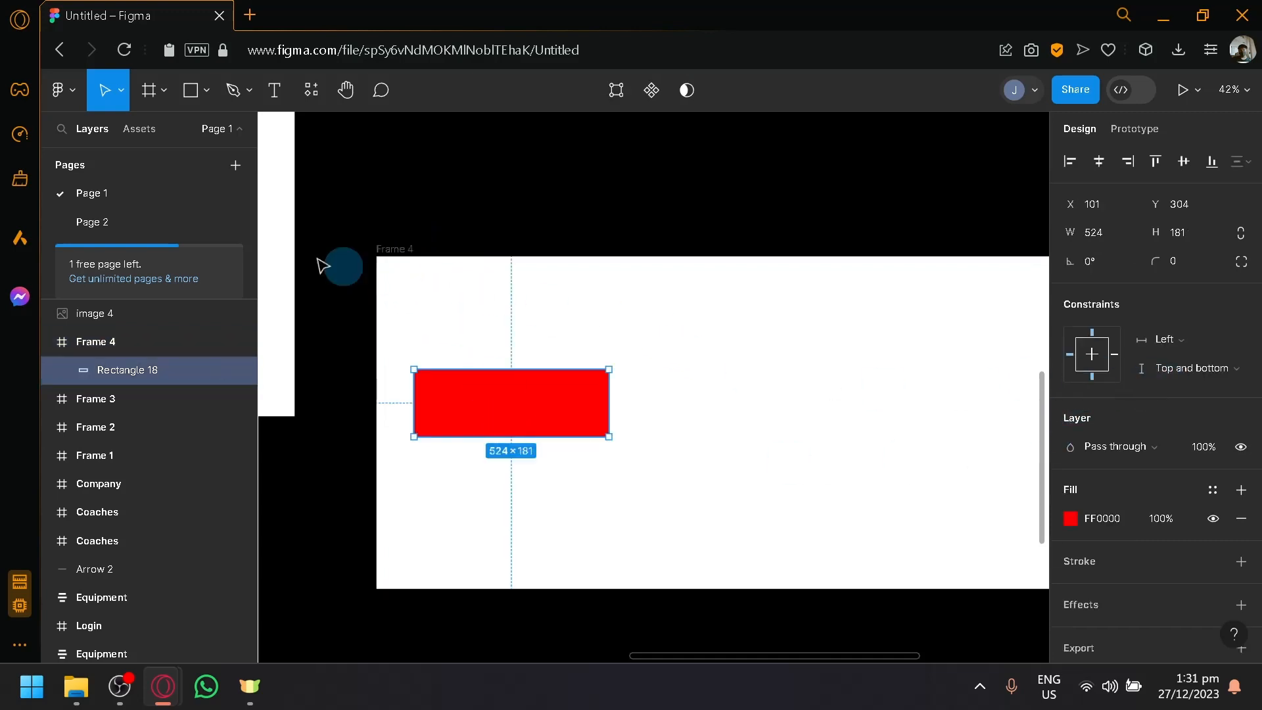
left_click(380, 256)
left_click_drag(375, 282, 364, 237)
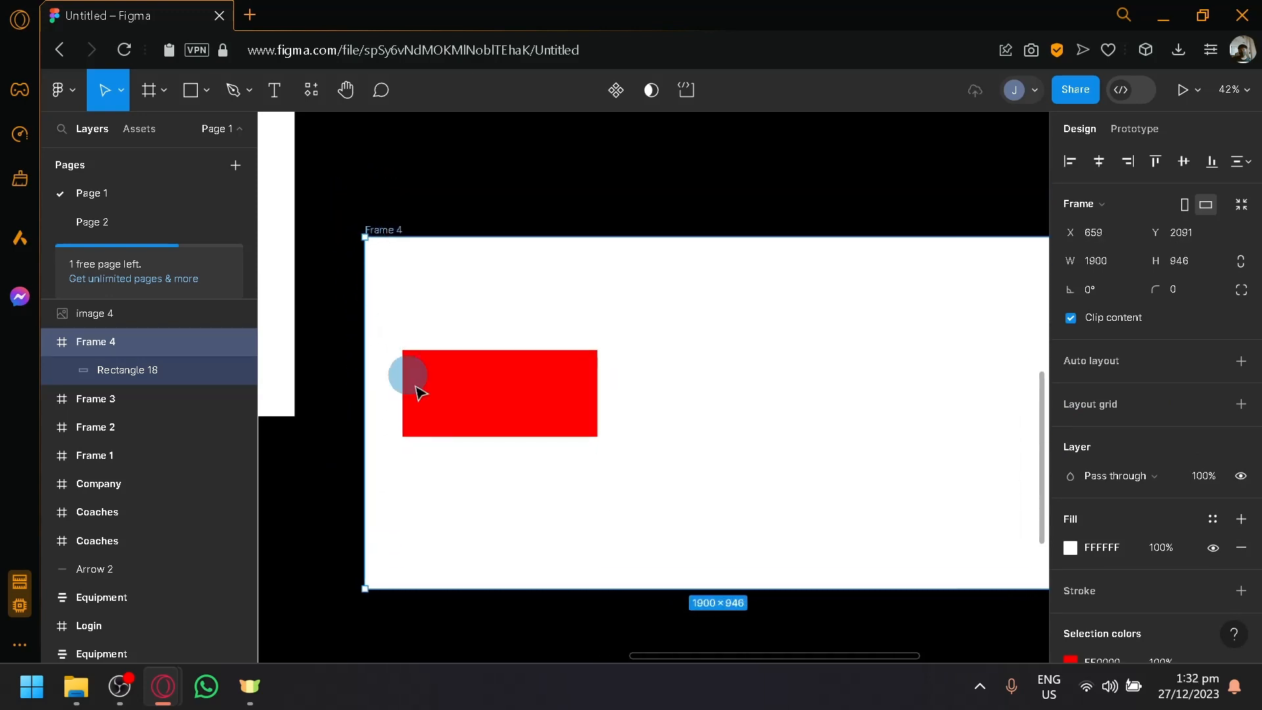
- Set the red rectangle's horizontal constraint to Left and right, and select Frame 4
left_click(451, 417)
left_click(1174, 340)
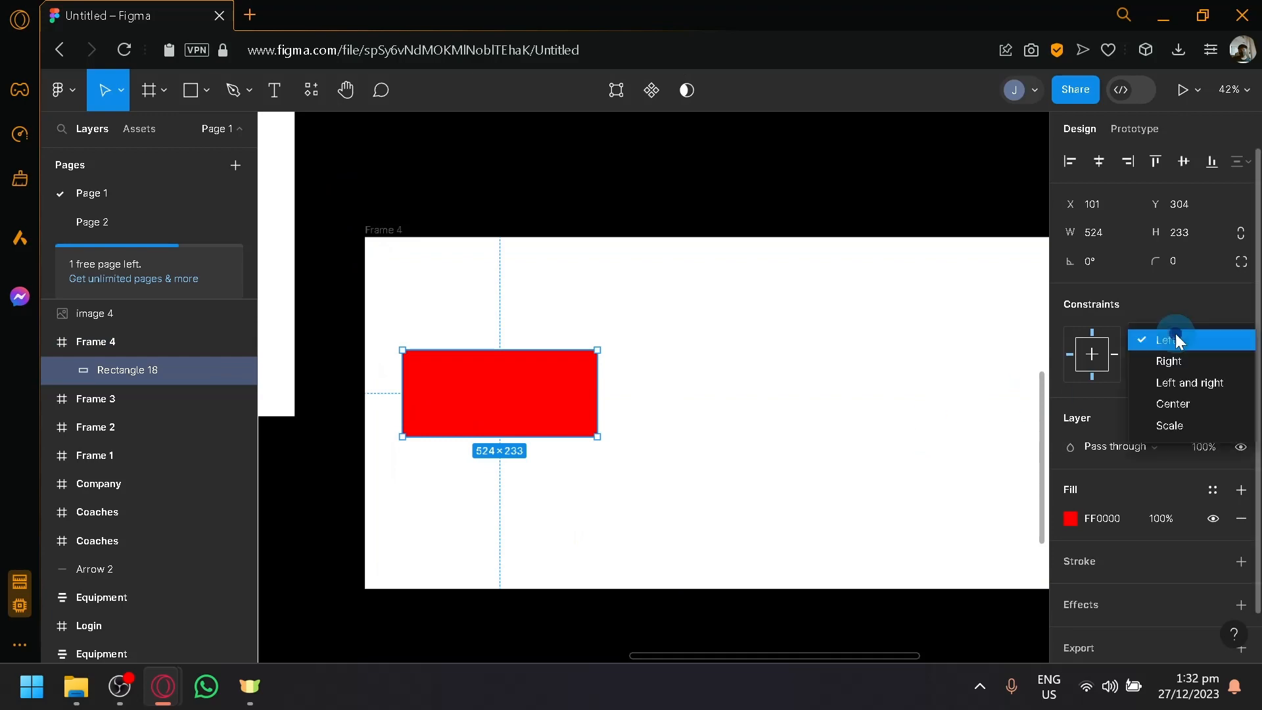
left_click(1206, 381)
scroll(717, 553, "down", 3)
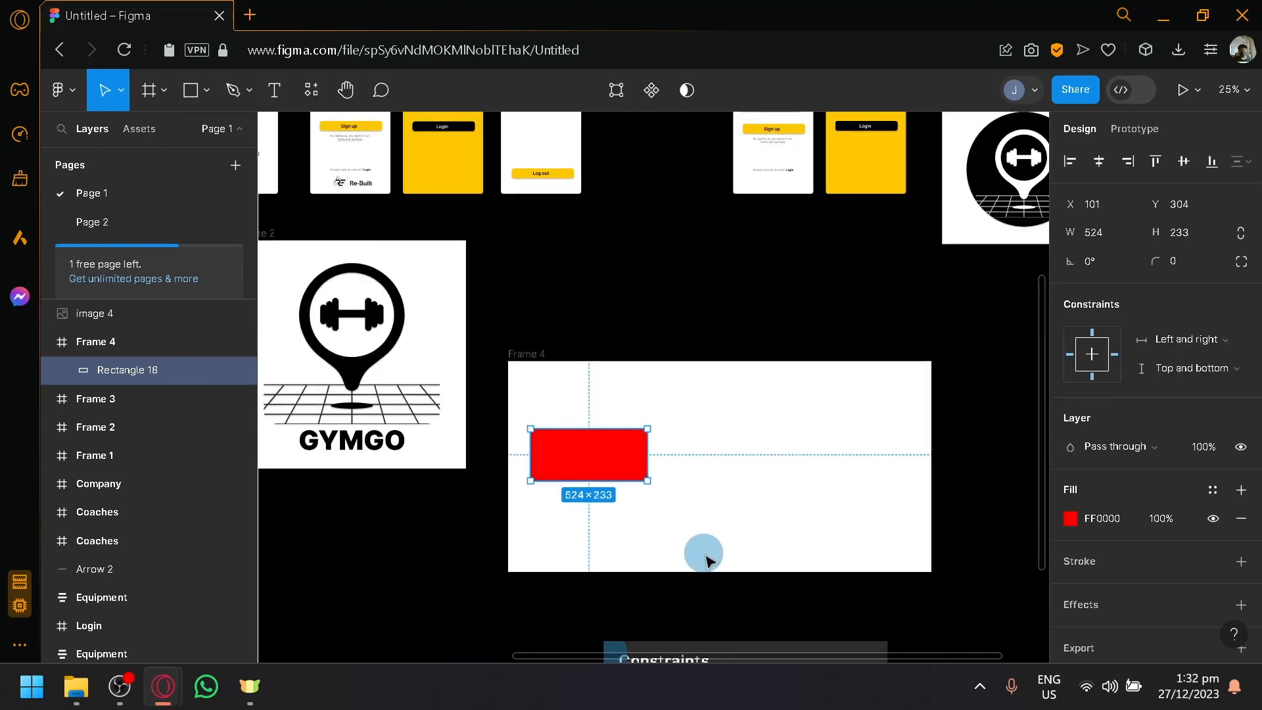
scroll(700, 569, "down", 3)
scroll(684, 581, "up", 5)
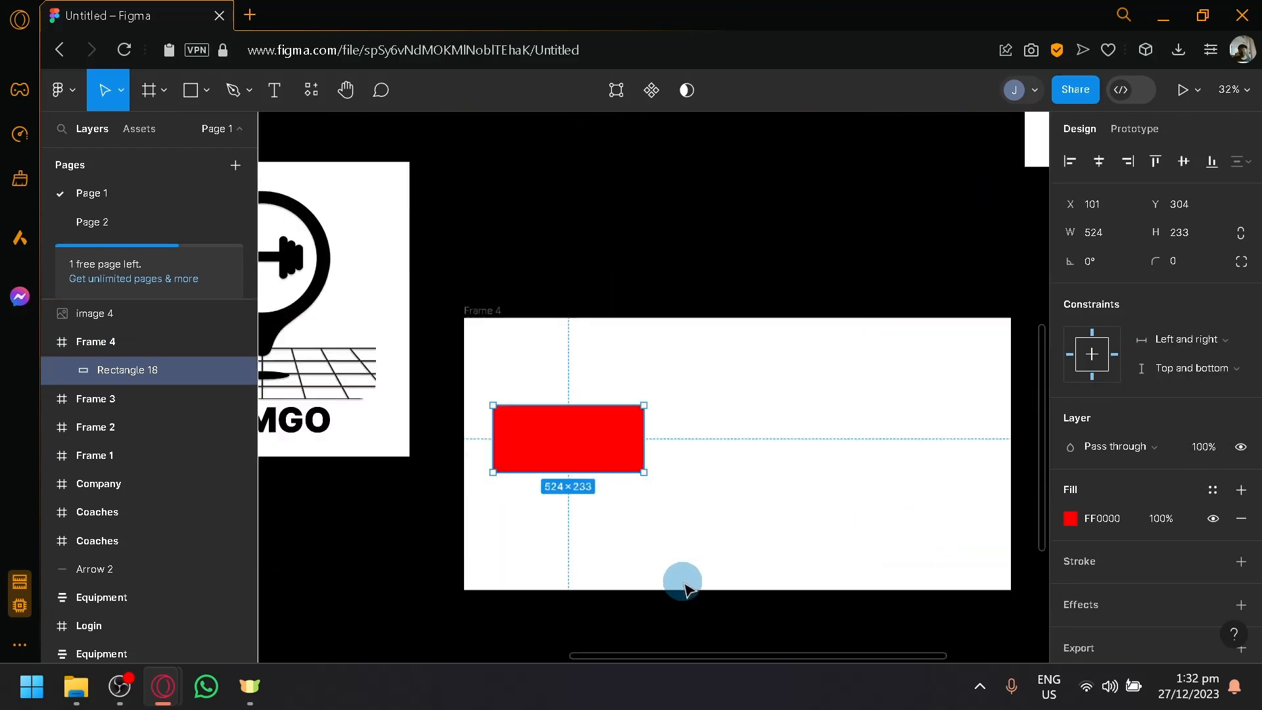
left_click(485, 311)
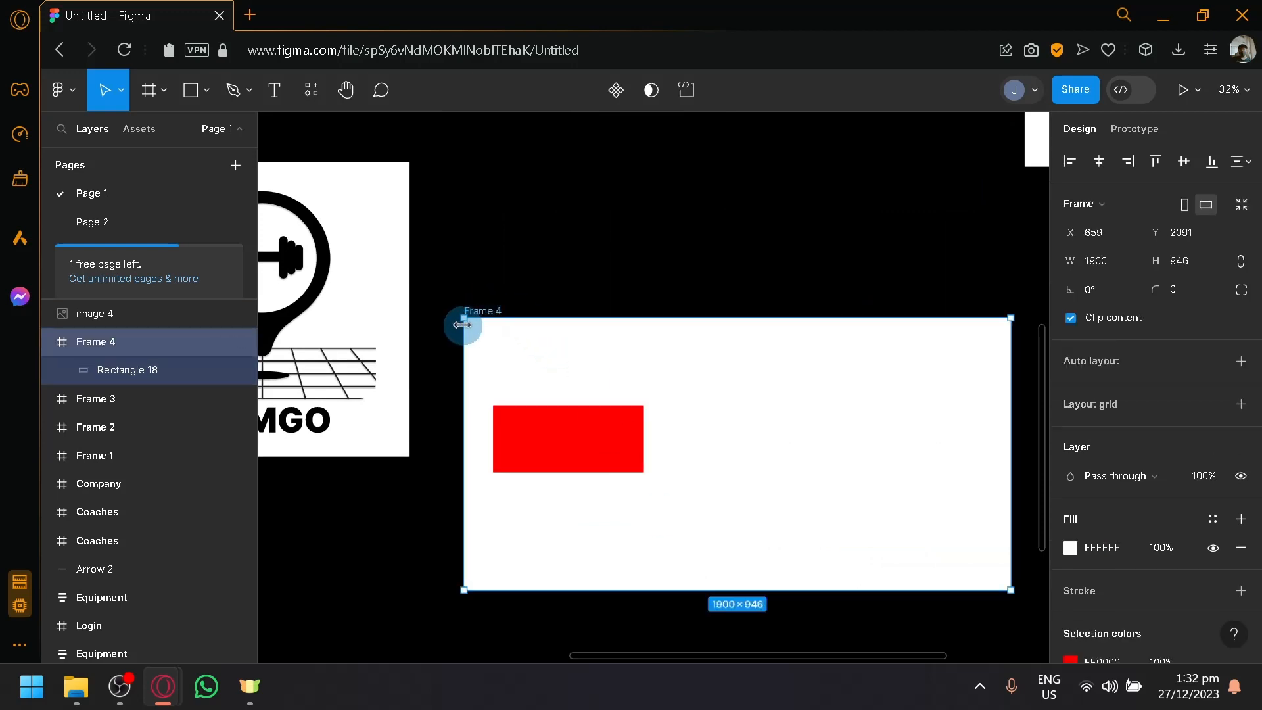
- Resize Frame 4 from its upper-left corner to about 1799 × 976 and move the red rectangle to the frame's center
left_click_drag(461, 315, 489, 306)
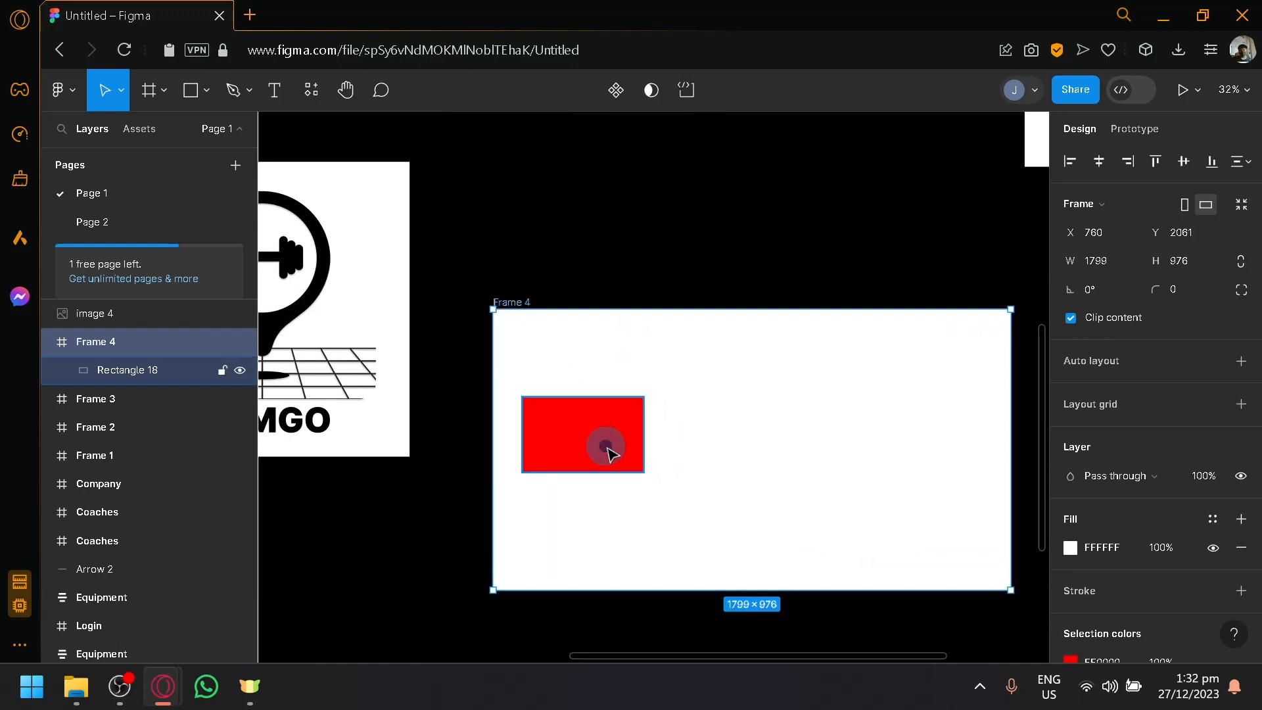
left_click_drag(610, 453, 739, 465)
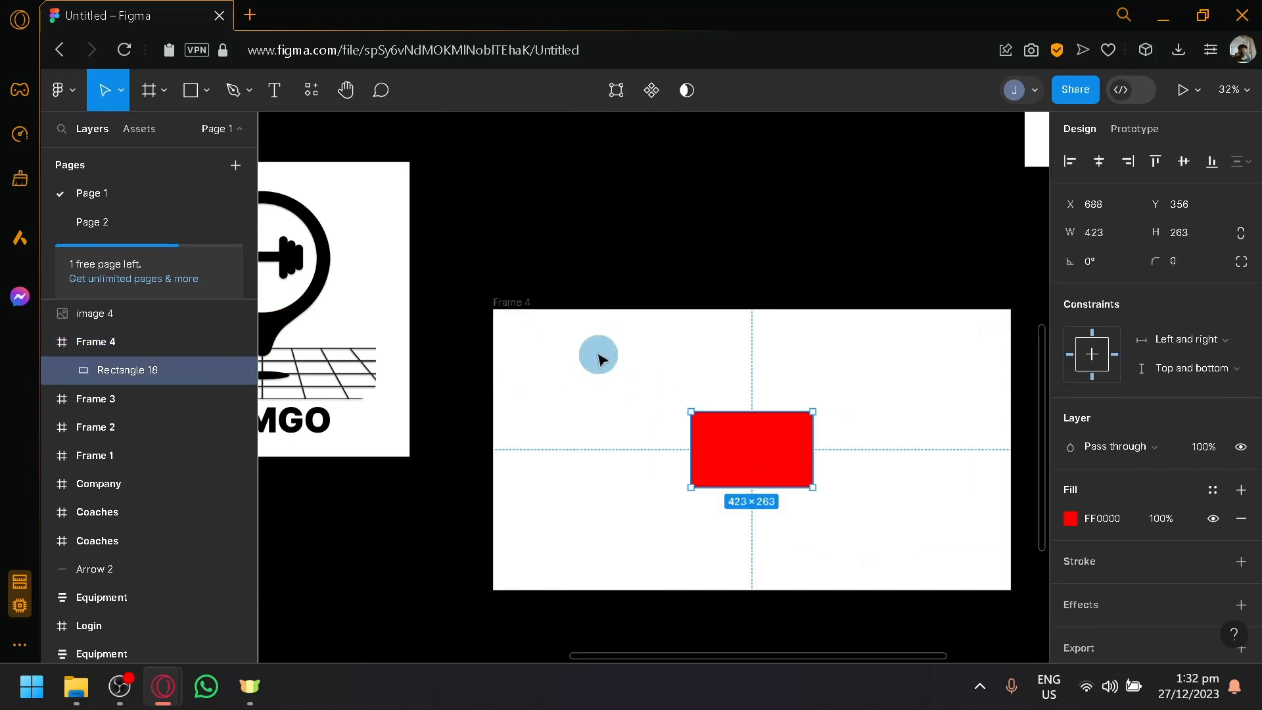
left_click(637, 396)
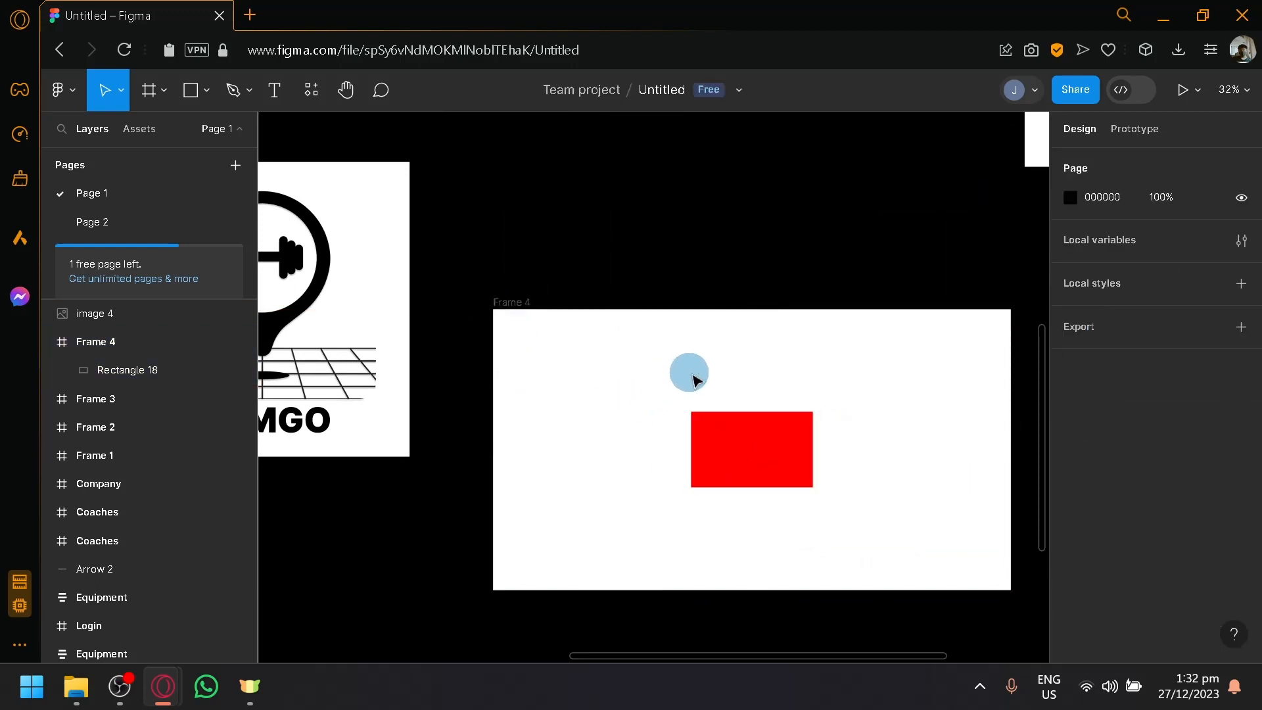
- Widen Frame 4 from its upper-left corner to about 1862 × 976 and check the rectangle's size
left_click(501, 316)
left_click(497, 312)
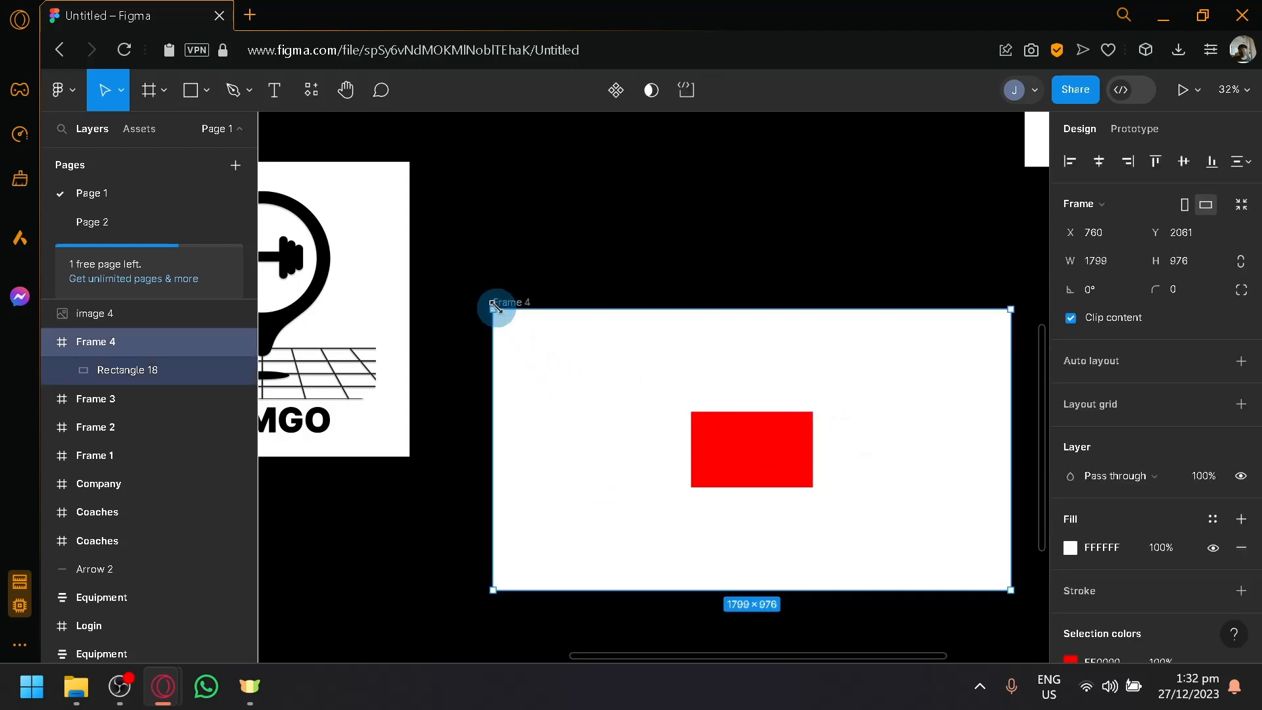
mouse_move(495, 305)
left_mouse_down()
mouse_move(617, 321)
mouse_move(657, 313)
mouse_move(526, 240)
mouse_move(606, 365)
mouse_move(512, 268)
mouse_move(450, 312)
mouse_move(474, 308)
left_mouse_up()
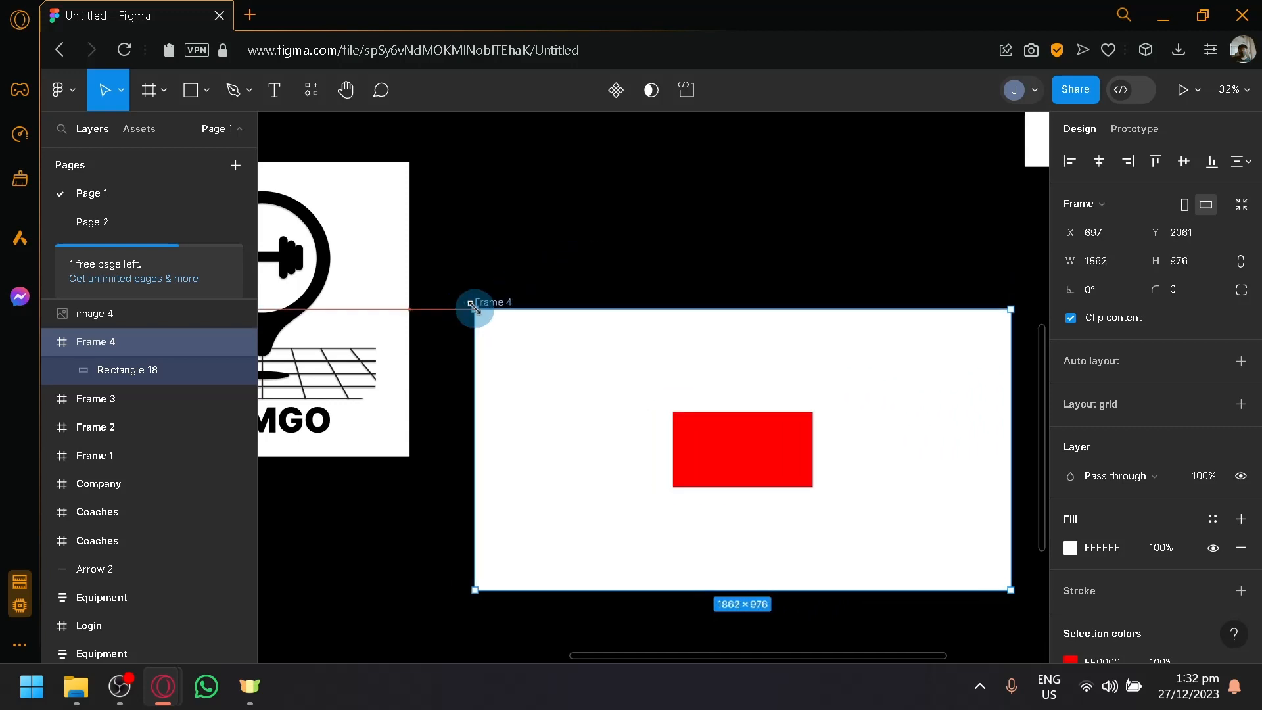
left_click(703, 462)
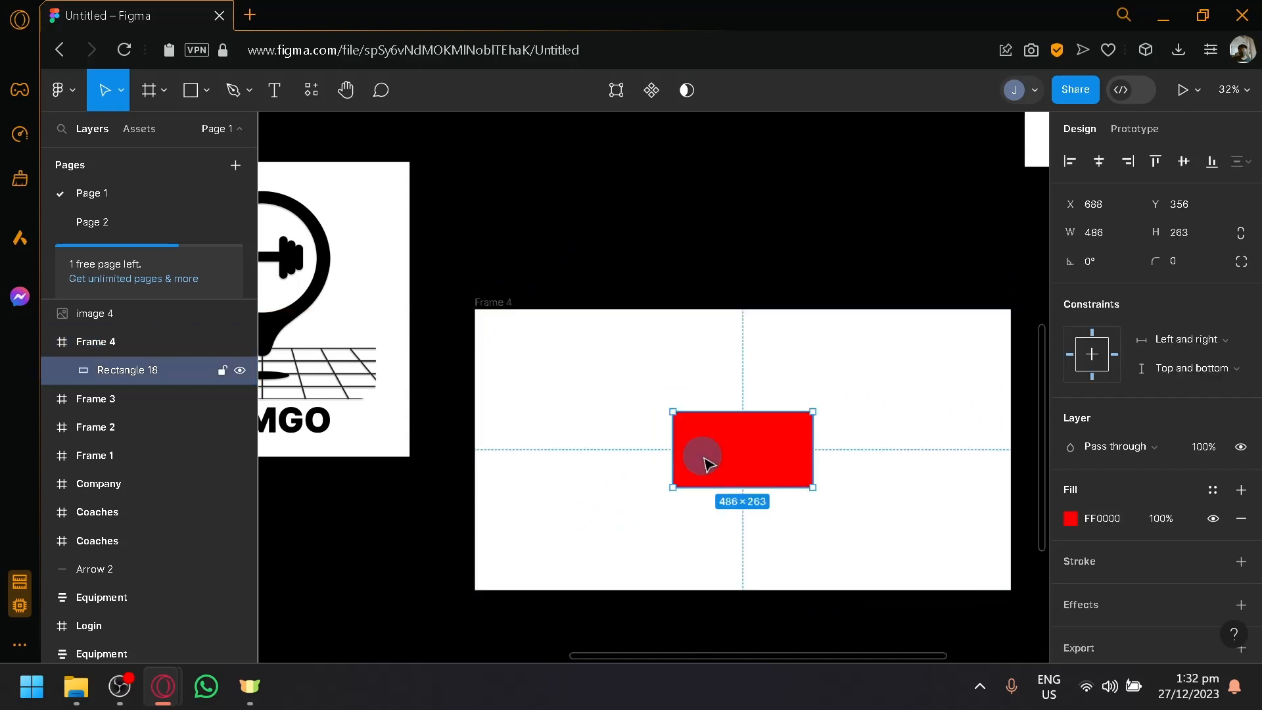
- Move the red rectangle to about X 216, Y 260 and set its horizontal constraint to Scale
left_click_drag(751, 452, 618, 426)
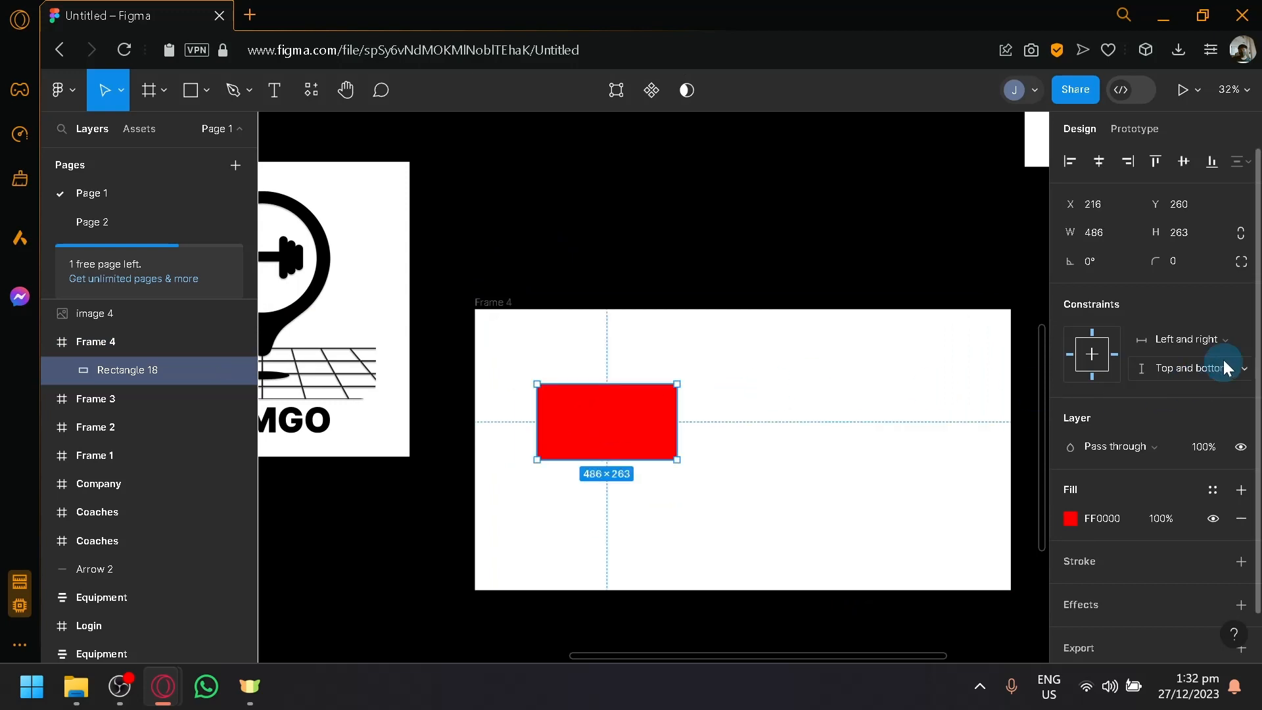
left_click(1225, 341)
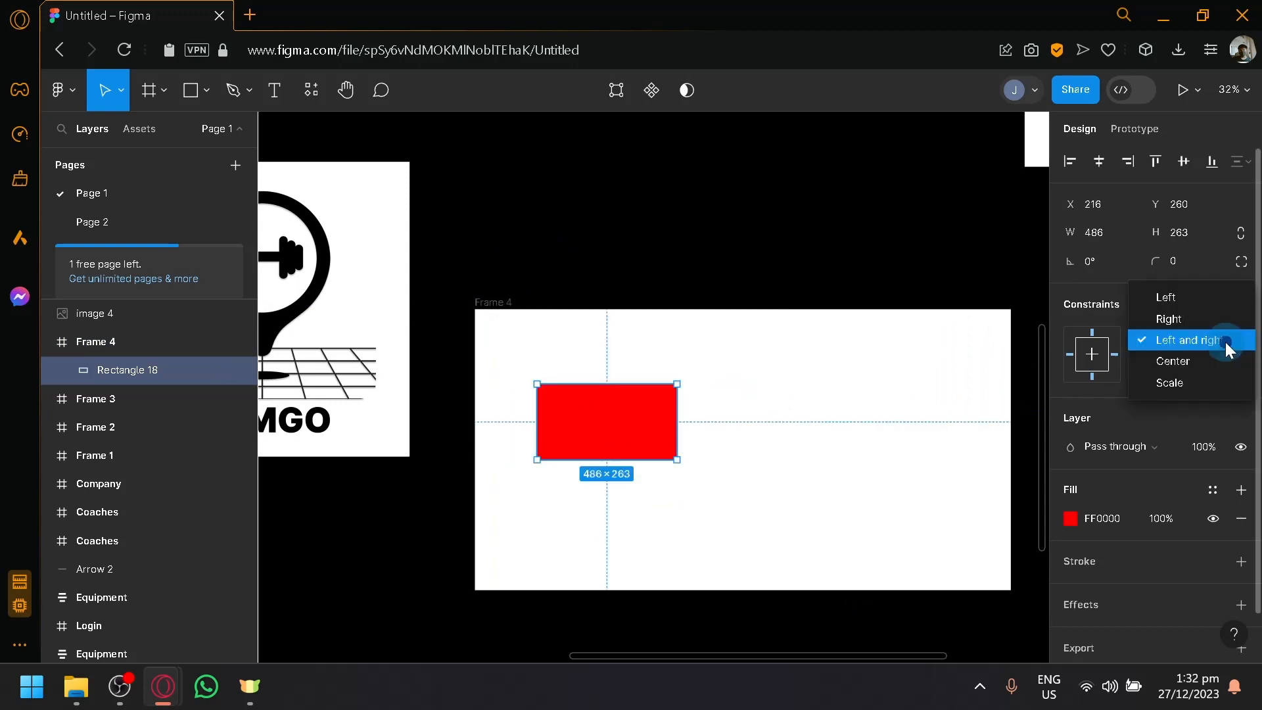
left_click(1214, 375)
left_click(1214, 375)
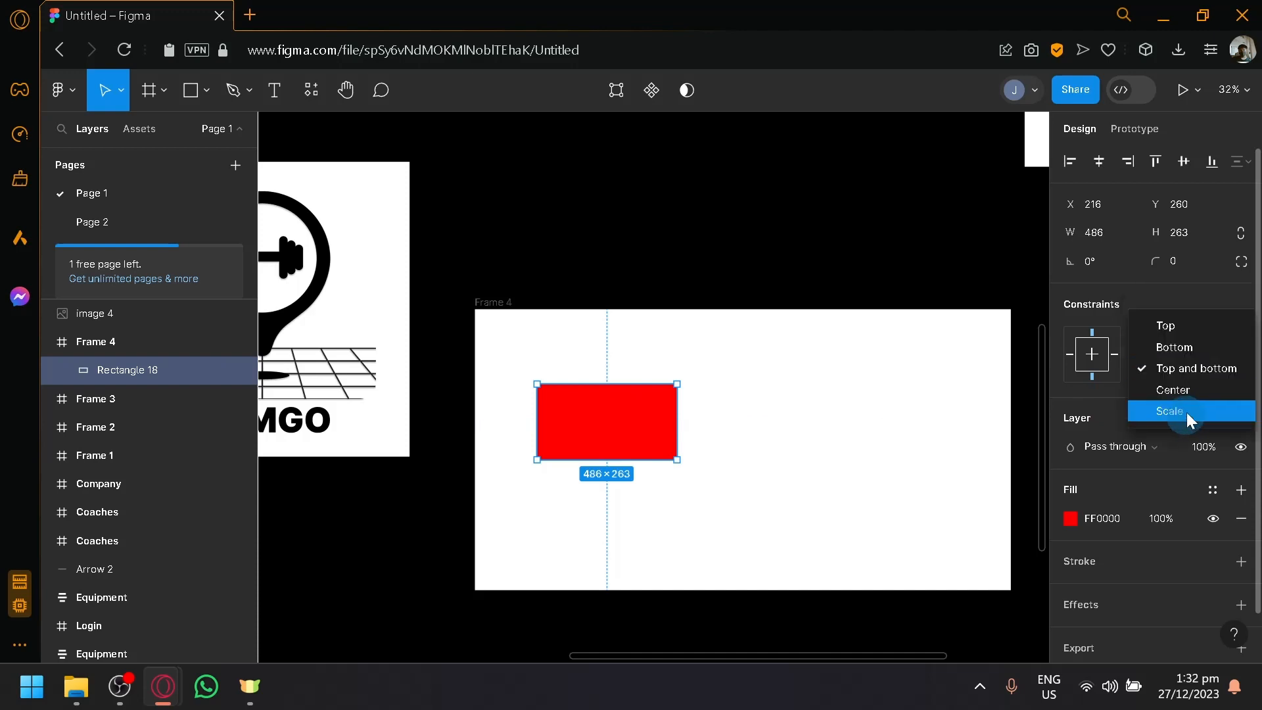
left_click(753, 294)
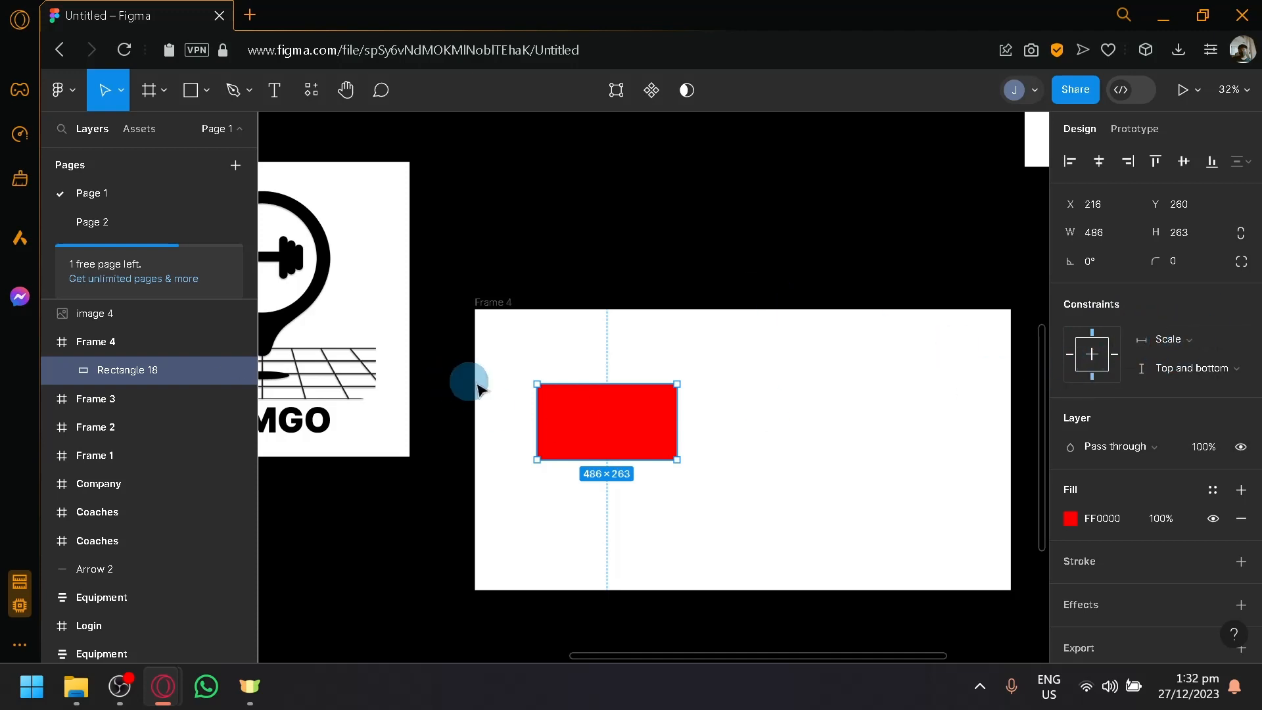
- Shrink Frame 4 from its upper-left corner to about 1196 × 799 and check the rectangle's size
left_click(485, 303)
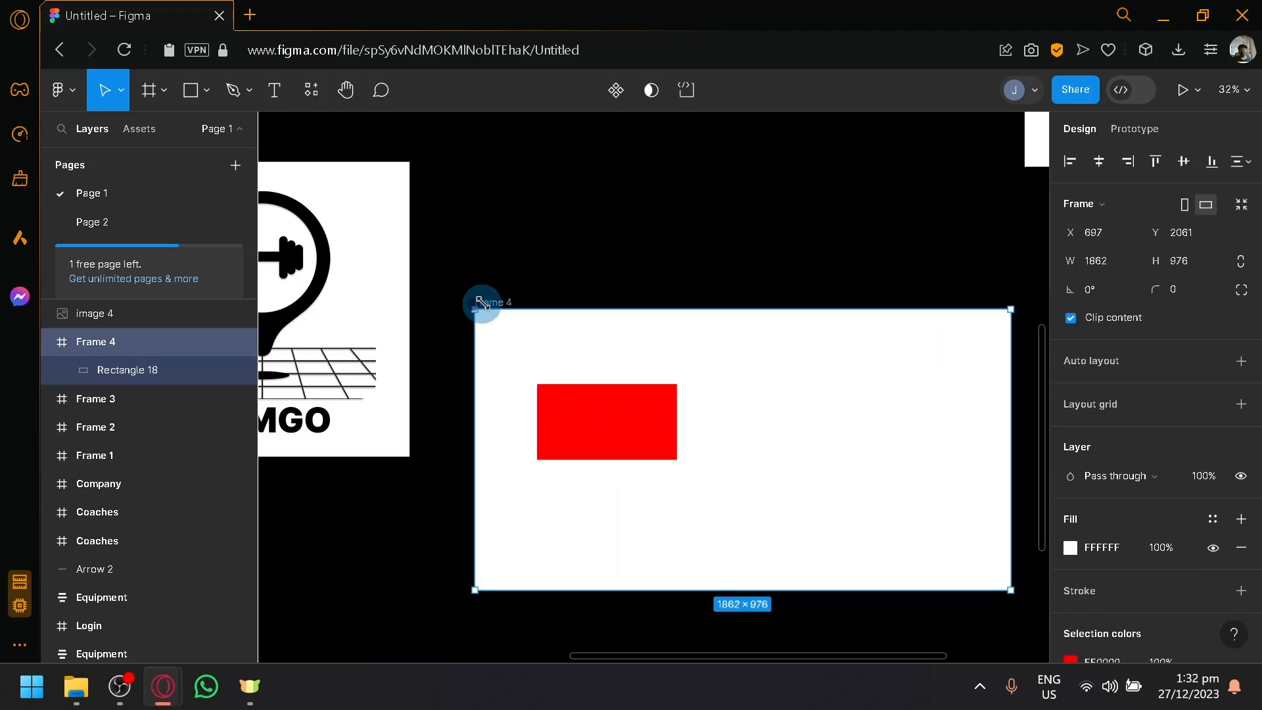
left_click_drag(482, 303, 666, 360)
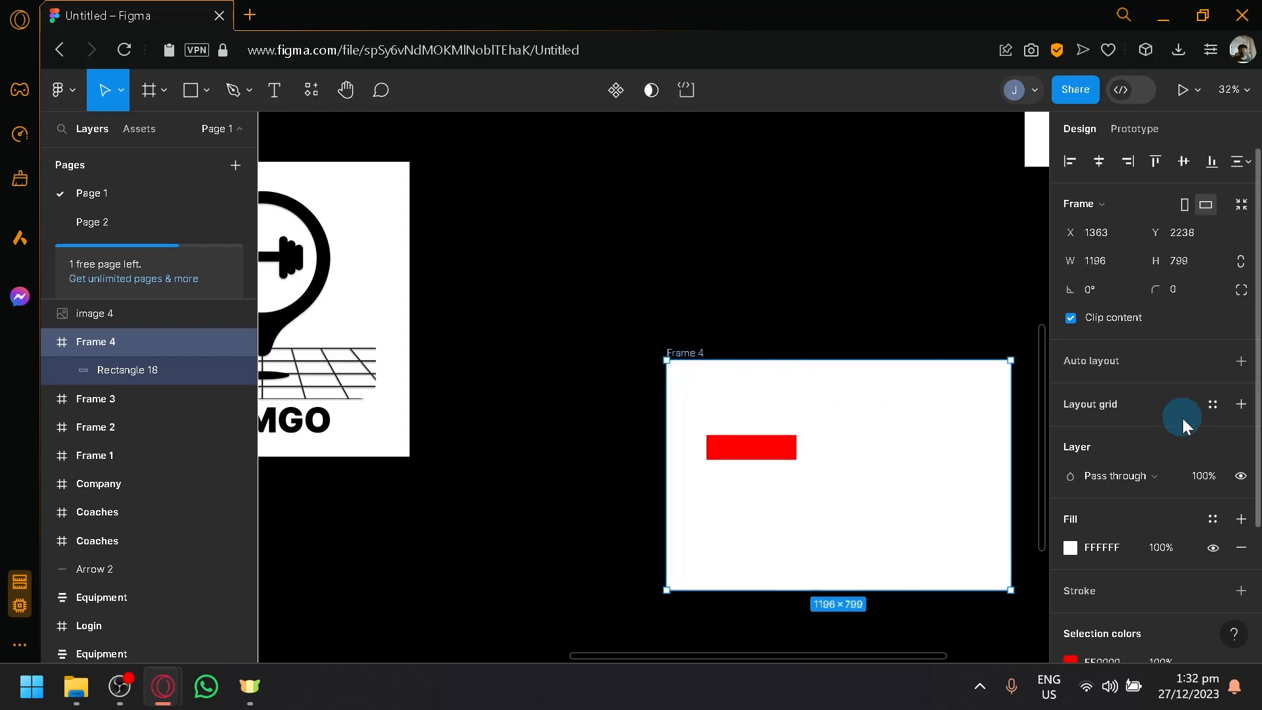
left_click(749, 445)
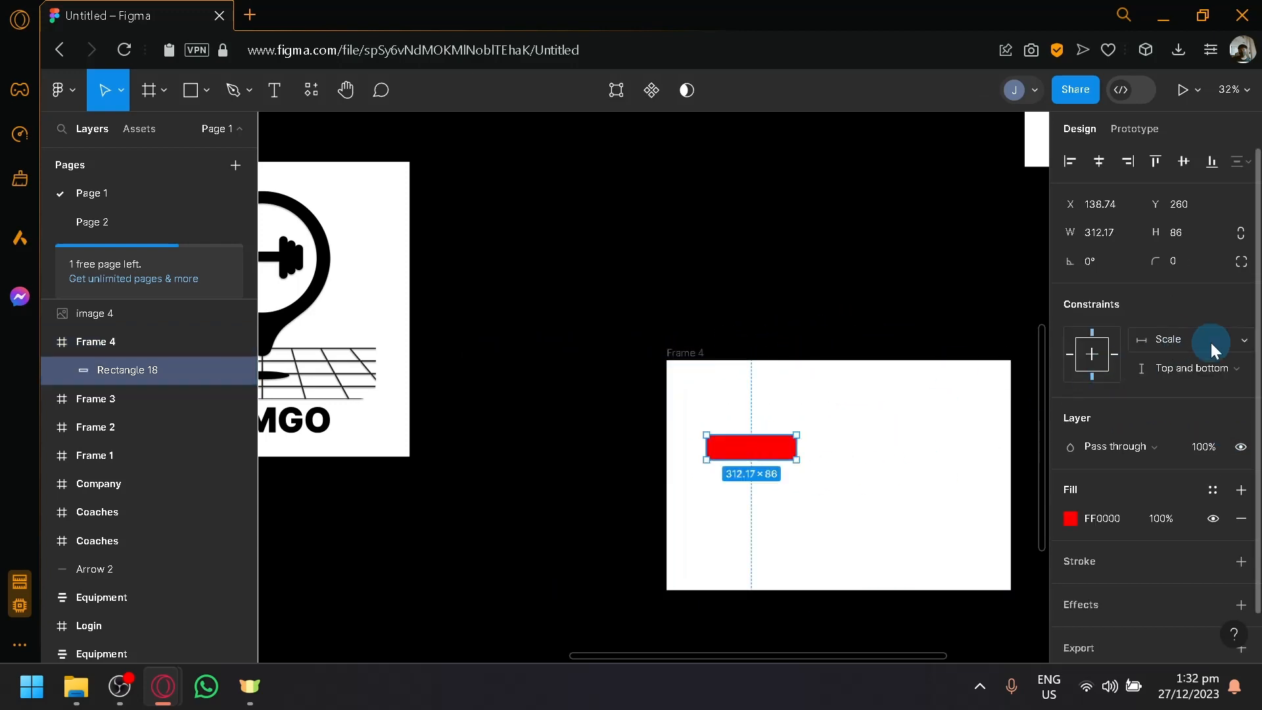
- Set the rectangle's horizontal constraint to Left and right, and enlarge Frame 4 from its upper-left corner to test it
left_click(1212, 342)
left_click(1229, 294)
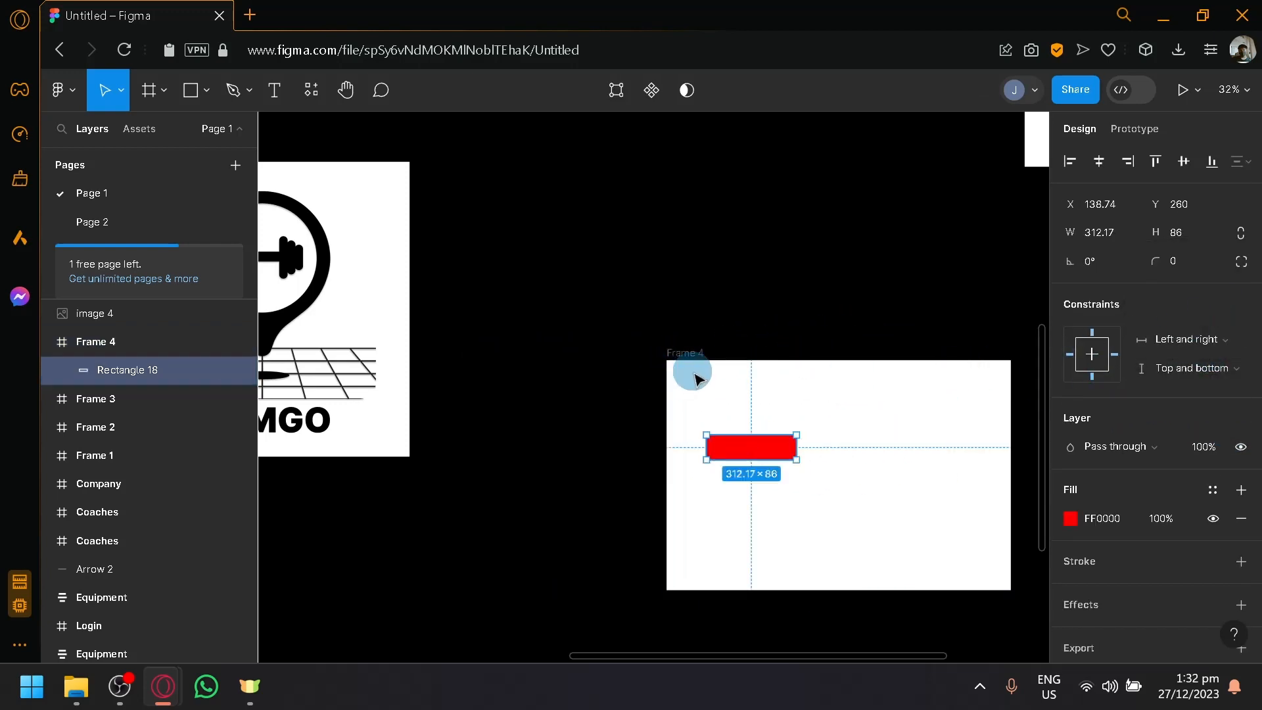
left_click(675, 363)
left_click_drag(666, 361, 527, 332)
left_click(756, 432)
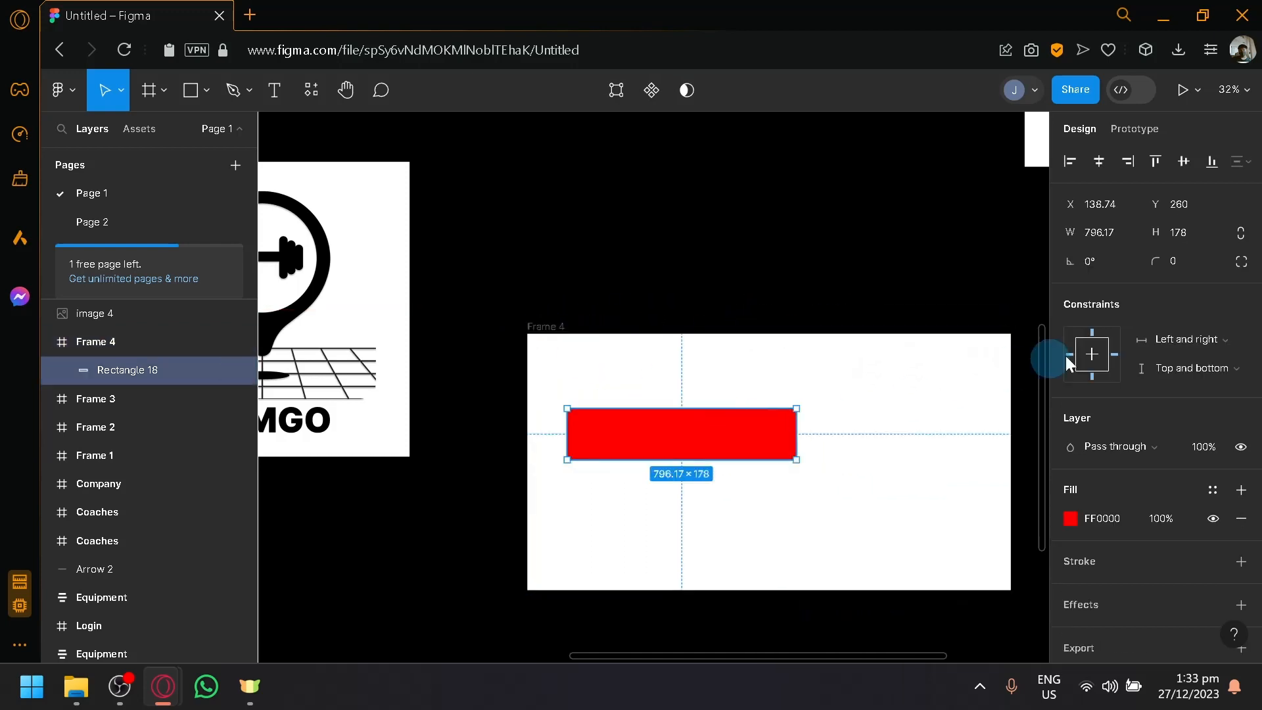
- Set the rectangle's horizontal constraint to Scale and shrink Frame 4 from its upper-left corner to about 1557 × 873
left_click(1187, 347)
left_click(1210, 385)
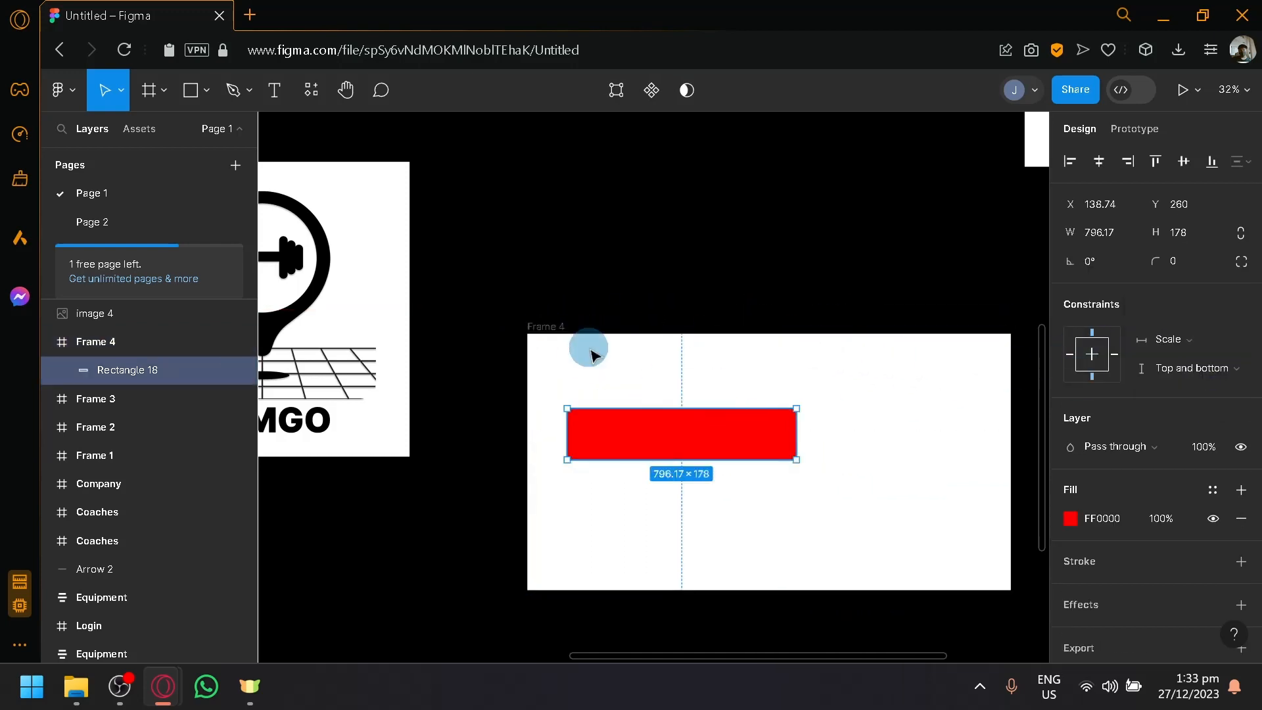
left_click(536, 333)
left_click_drag(530, 333, 562, 339)
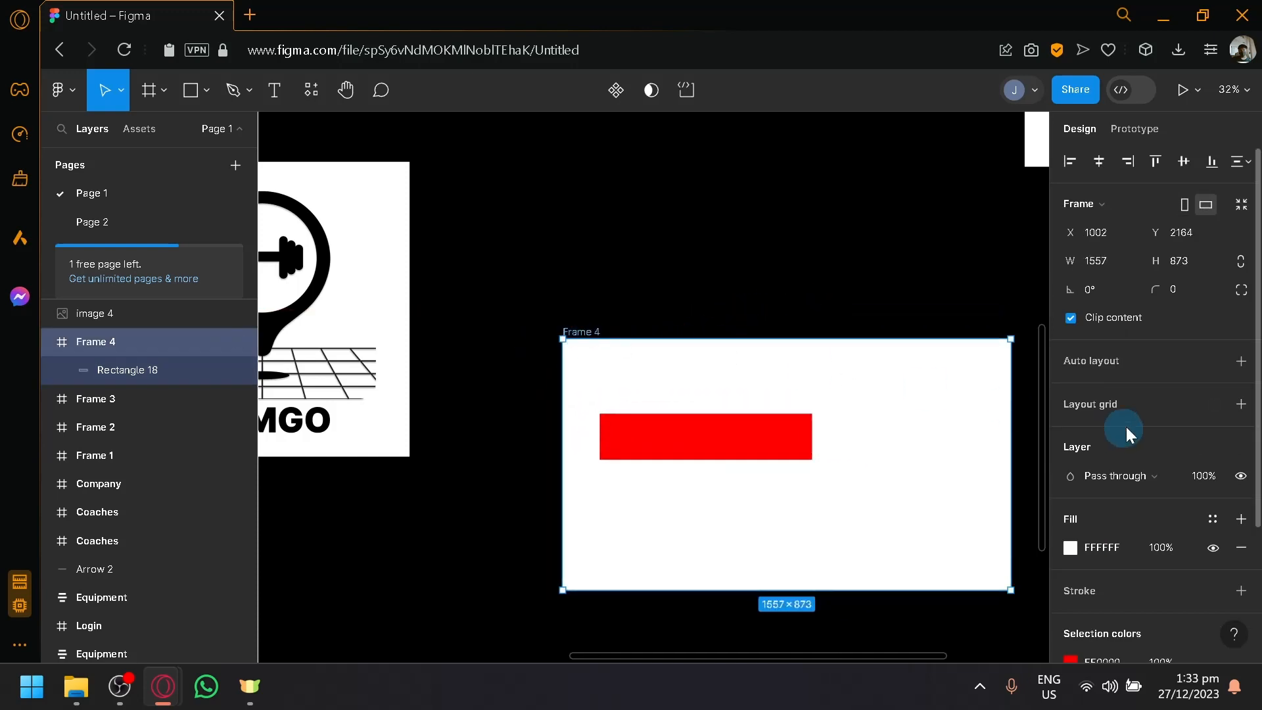
- Set the red rectangle's vertical constraint to Scale
left_click(784, 439)
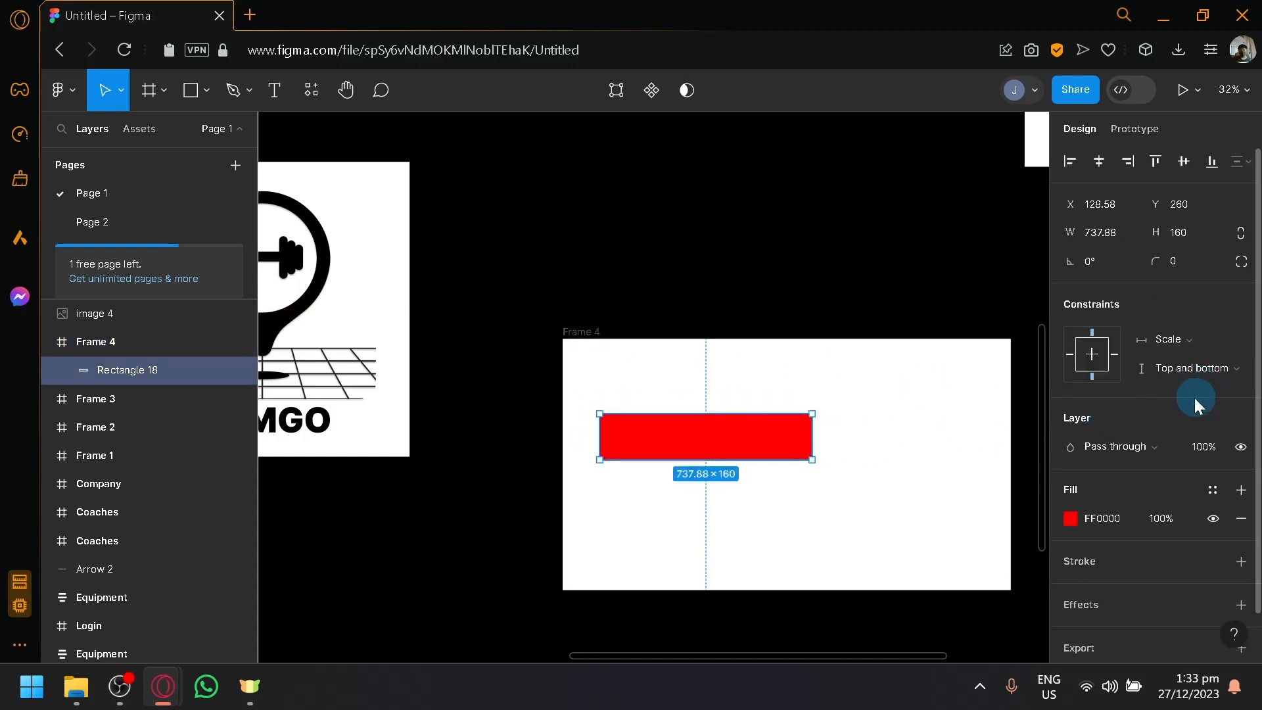
left_click(1190, 368)
left_click(1134, 424)
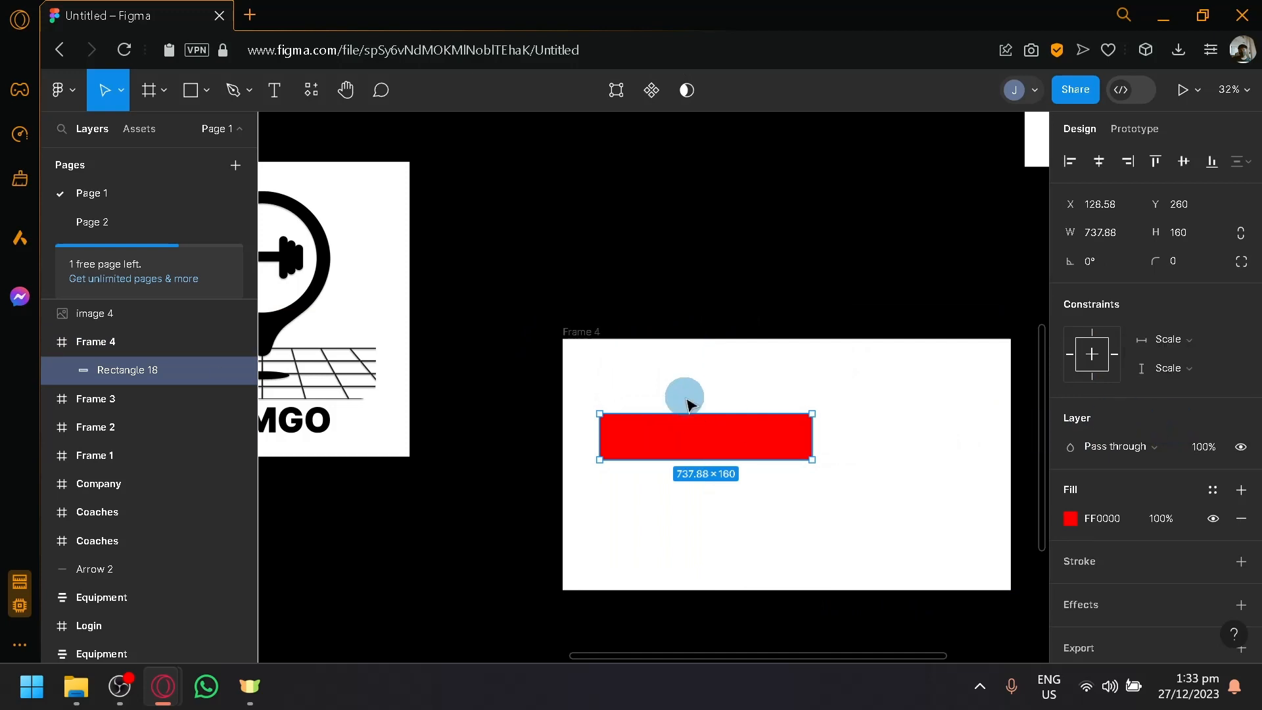
- Resize Frame 4 from its upper-left corner to about 1819 × 882, and test portrait orientation before returning it to landscape
left_click(572, 333)
left_click_drag(562, 339, 486, 336)
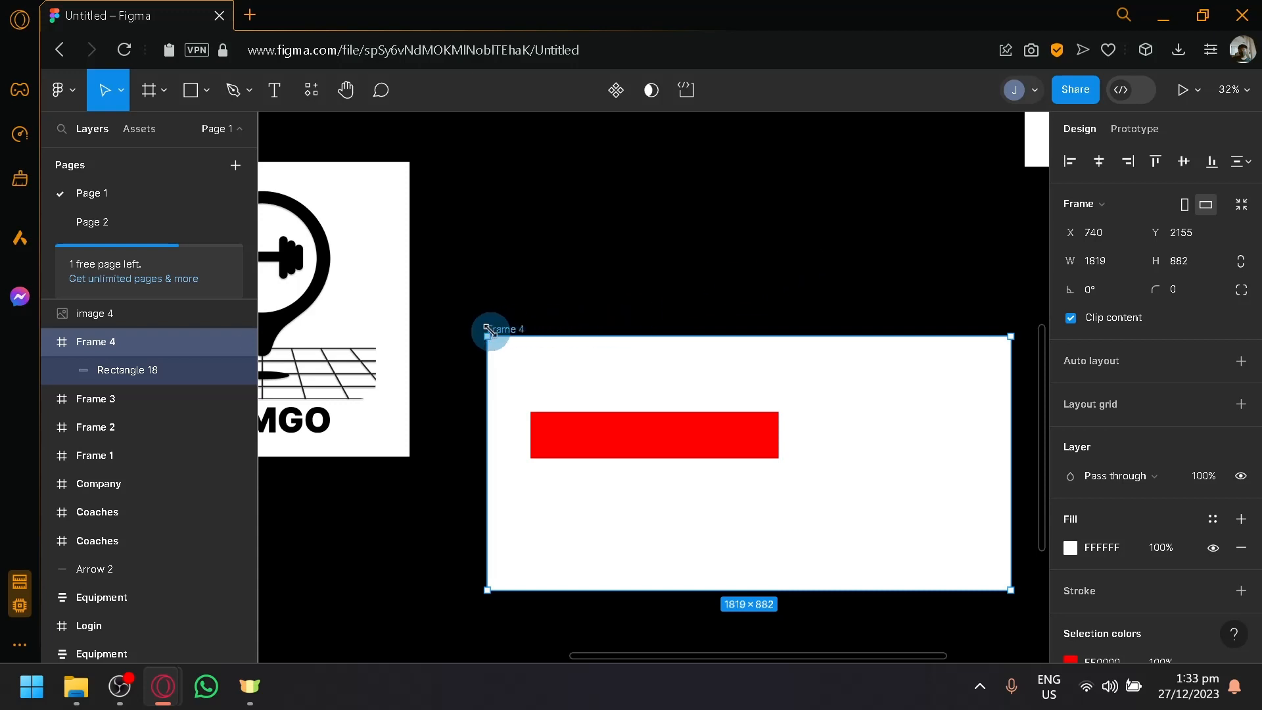
left_click(1185, 207)
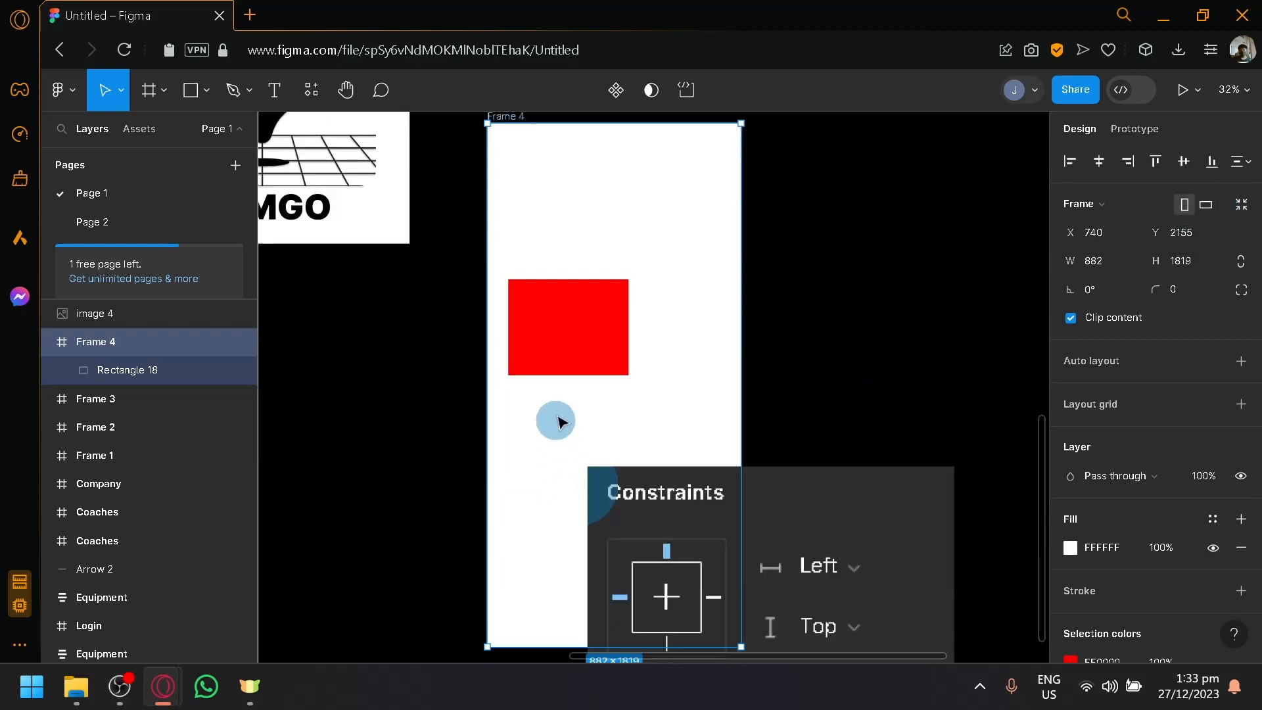
left_click(1207, 205)
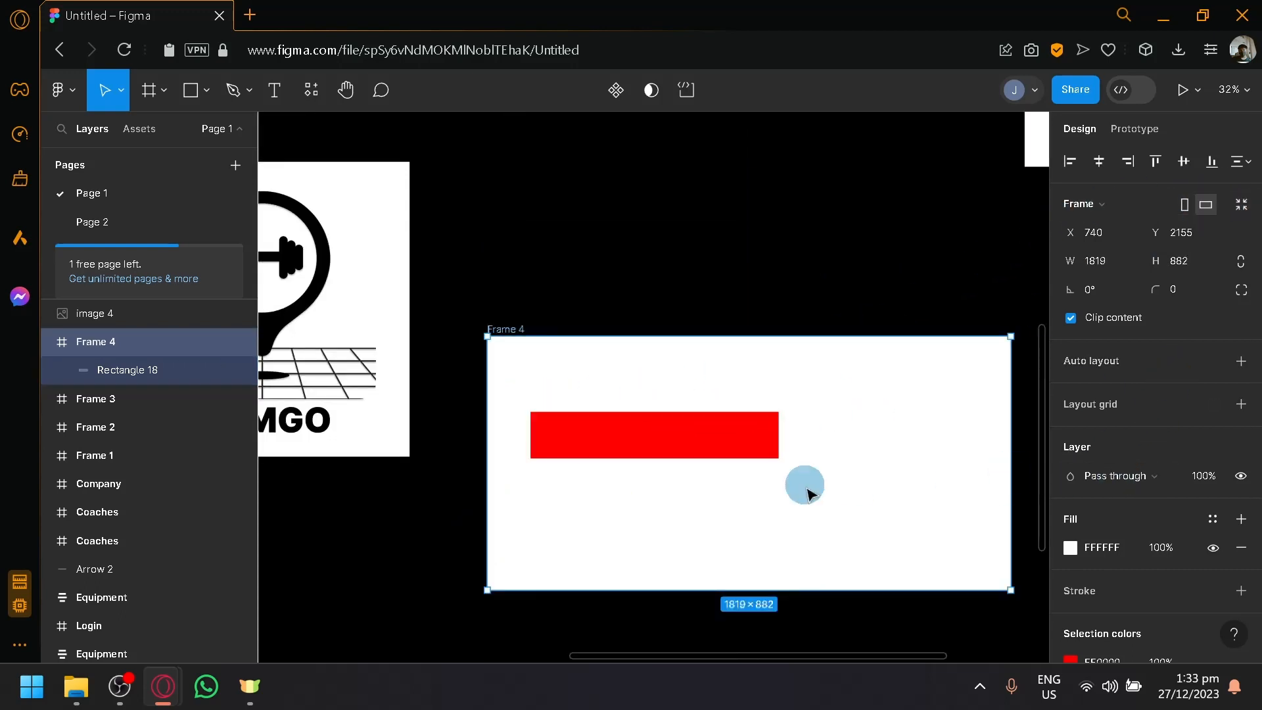
- Set the rectangle's vertical constraint to Top and bottom and its horizontal constraint to Left and right
left_click(705, 445)
left_click(1173, 368)
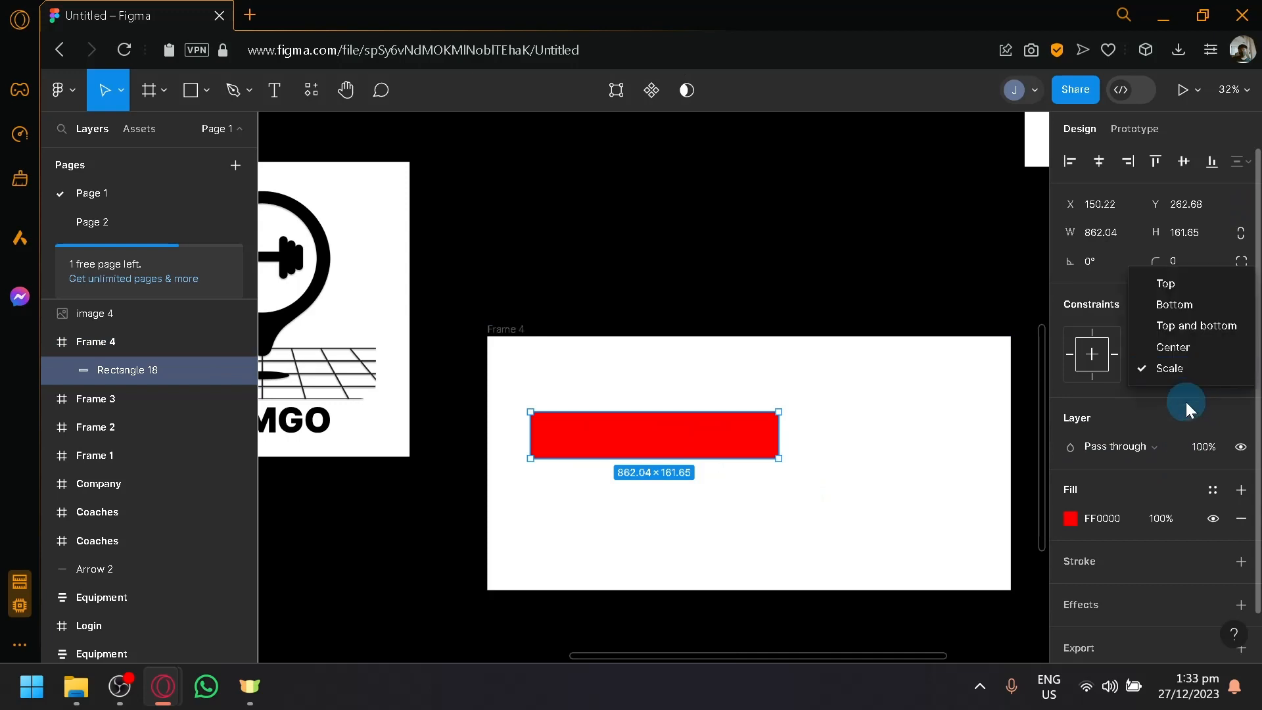
left_click(1188, 329)
left_click(1191, 336)
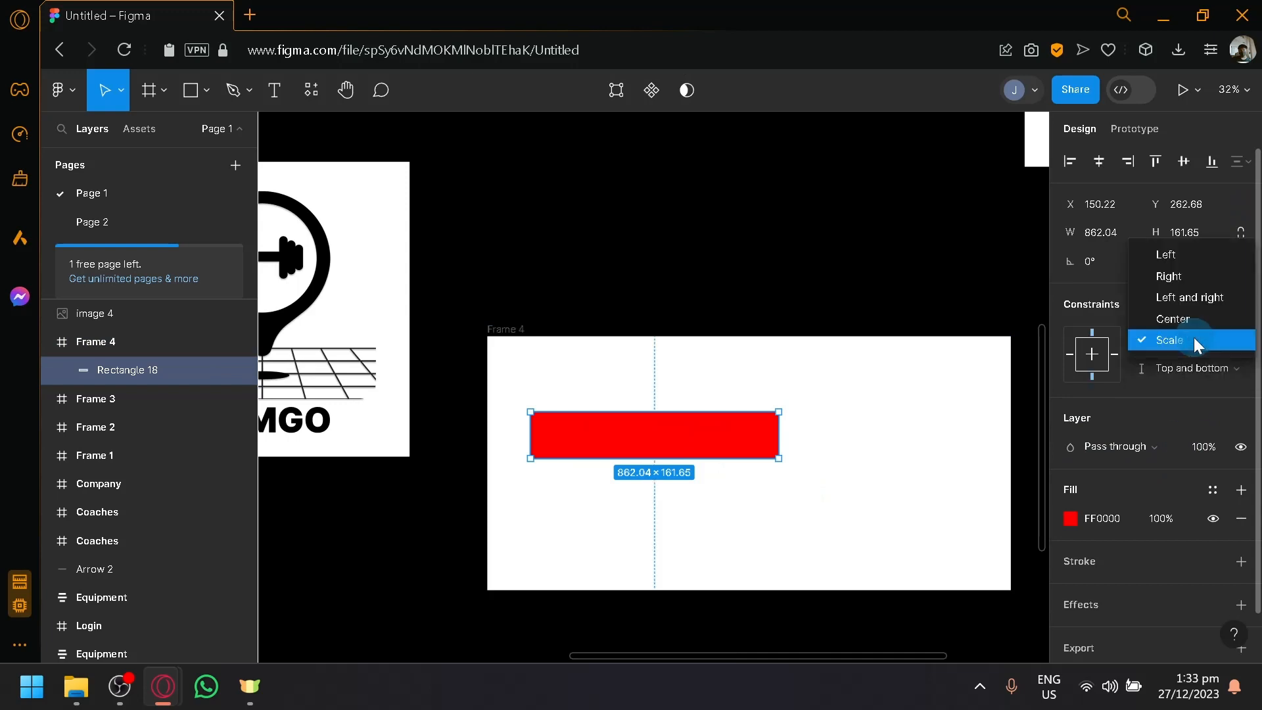
left_click(1198, 299)
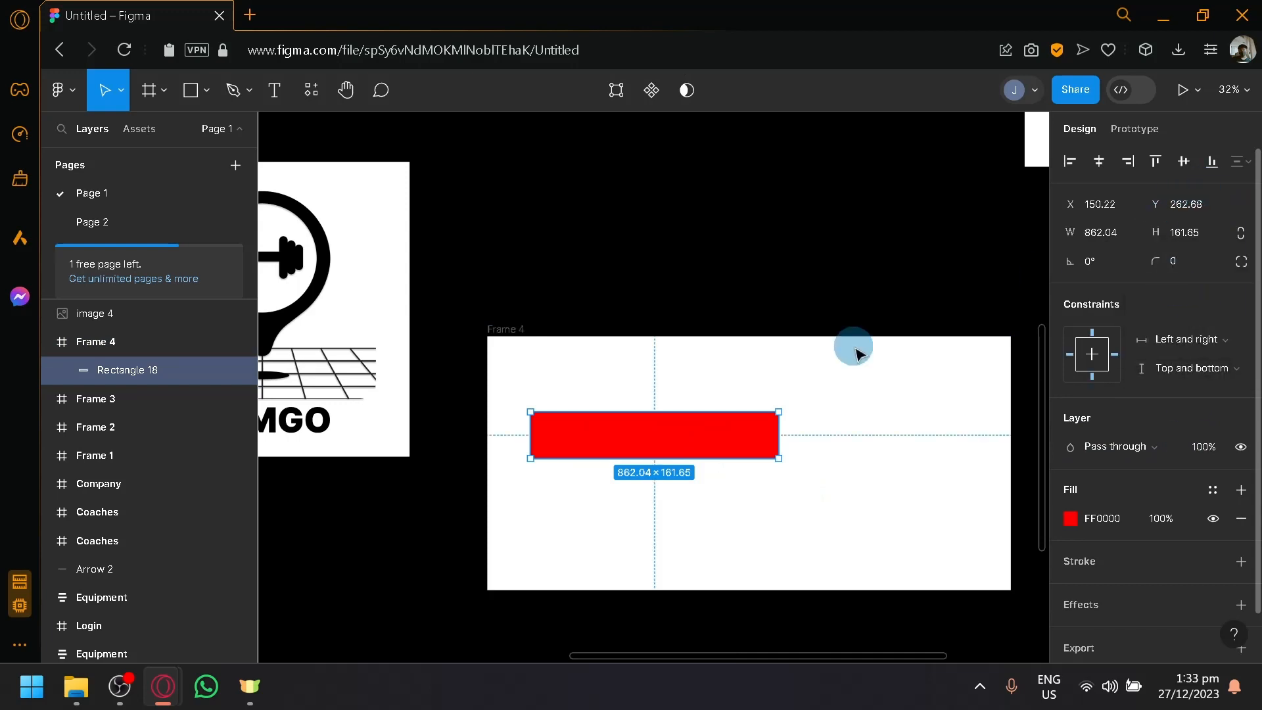
- Switch Frame 4 to portrait orientation to examine how the rectangle adapts, and return the frame to landscape
left_click(512, 343)
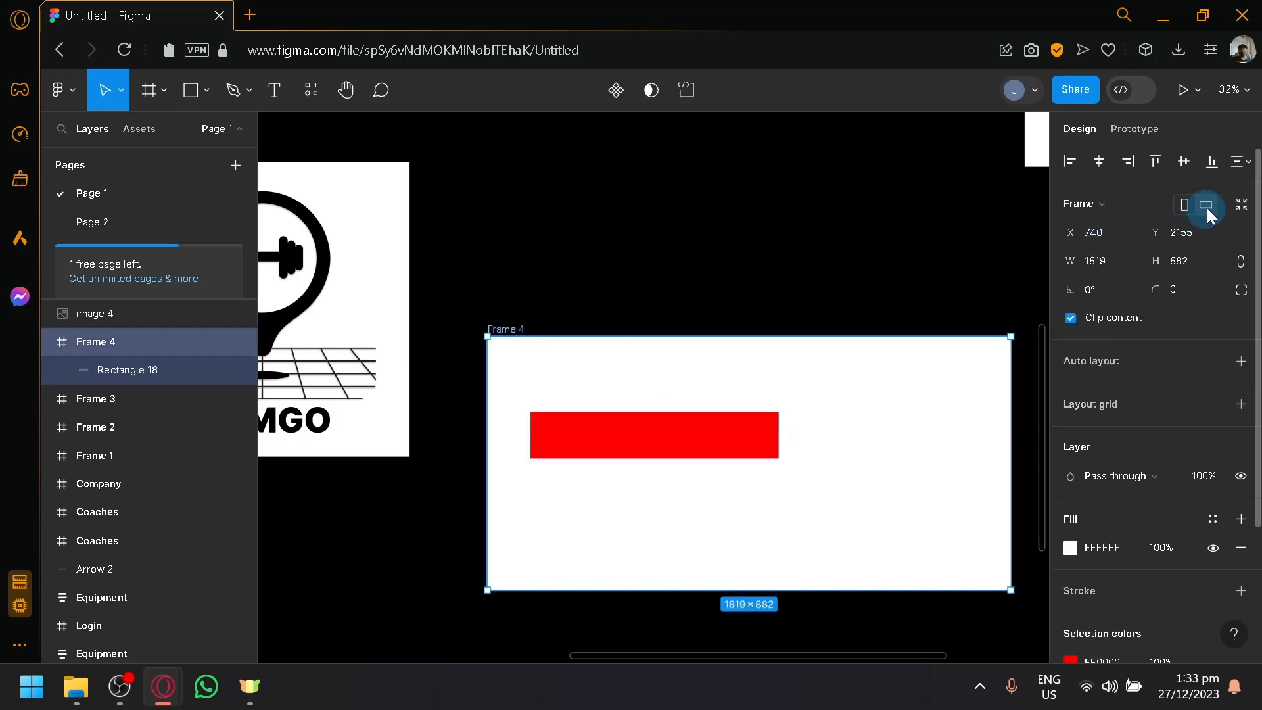
left_click(1185, 207)
scroll(563, 321, "down", 3)
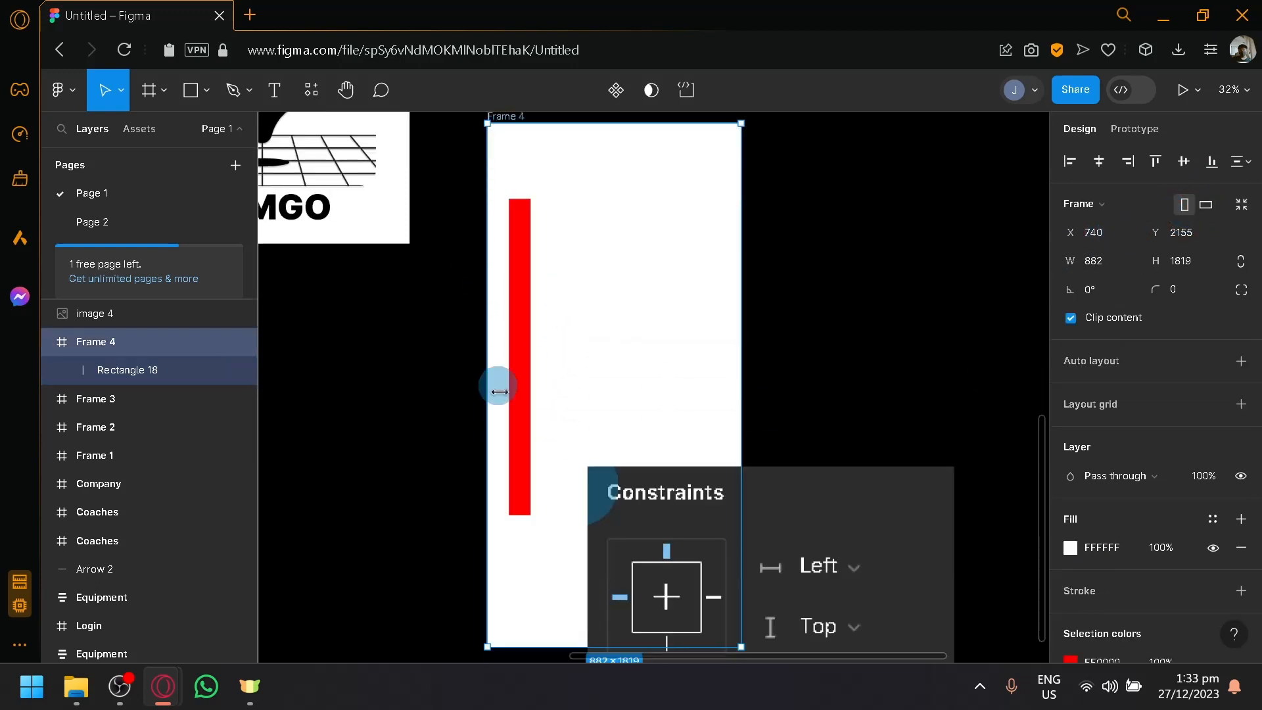
scroll(516, 393, "up", 2)
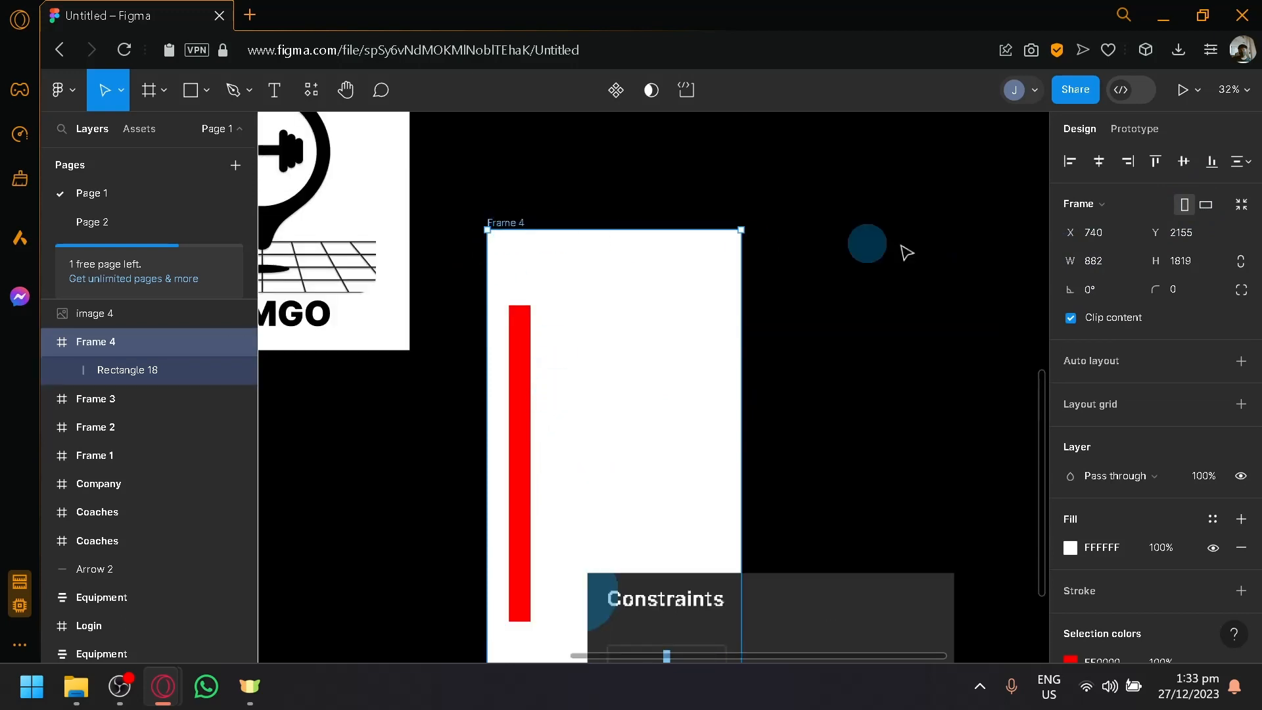
left_click(1205, 205)
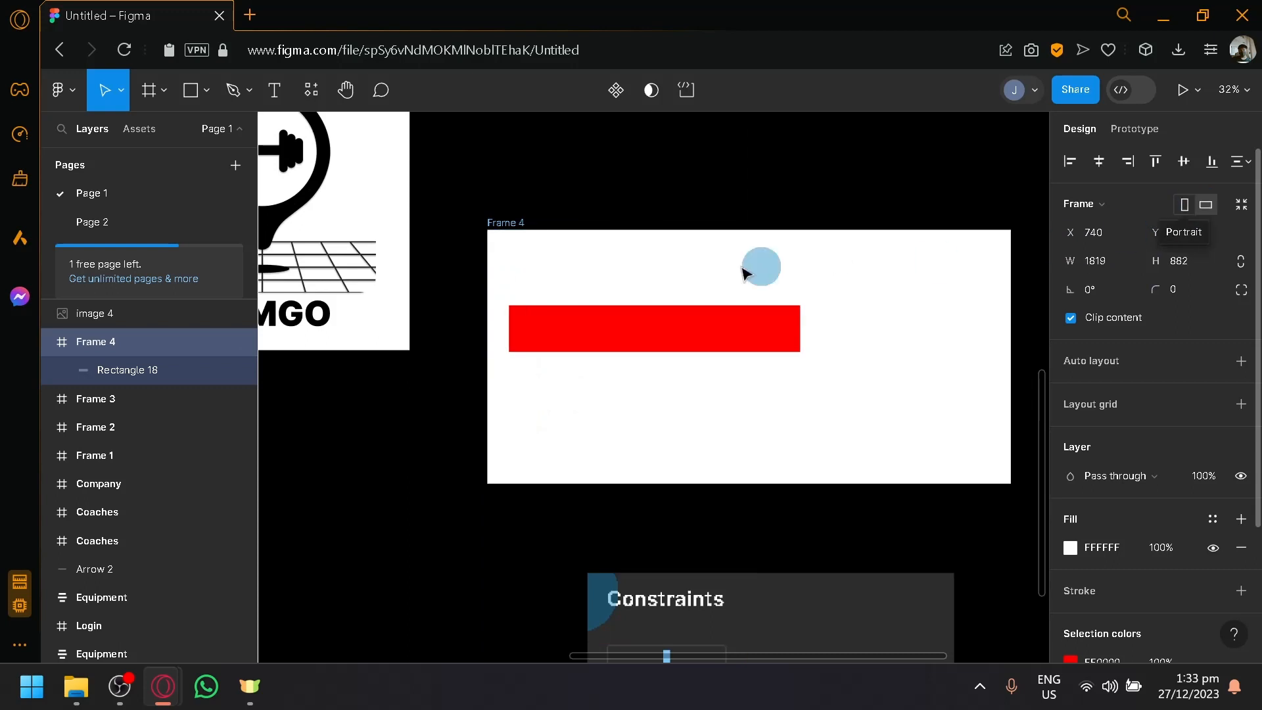
- Reposition the red rectangle nearer the frame's center and set both its horizontal and vertical constraints to Center
left_click_drag(681, 353, 746, 408)
left_click(669, 345)
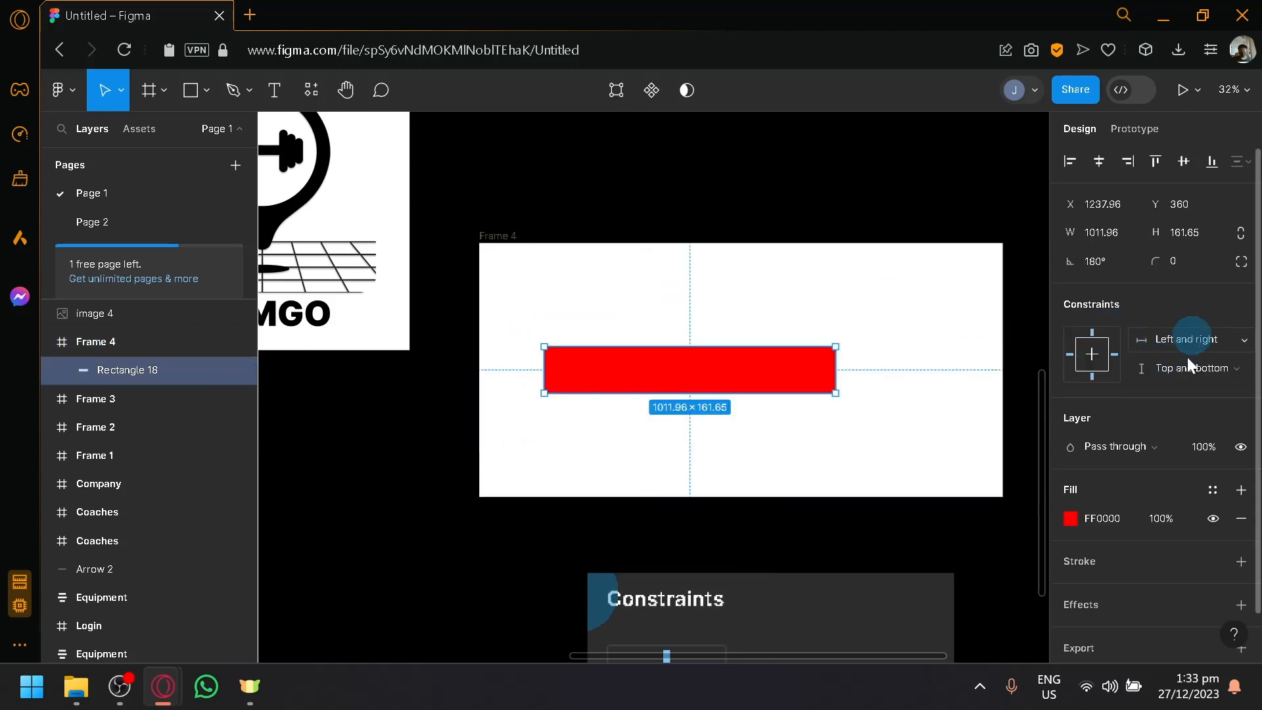
left_click(1189, 340)
left_click(1187, 353)
left_click(1188, 351)
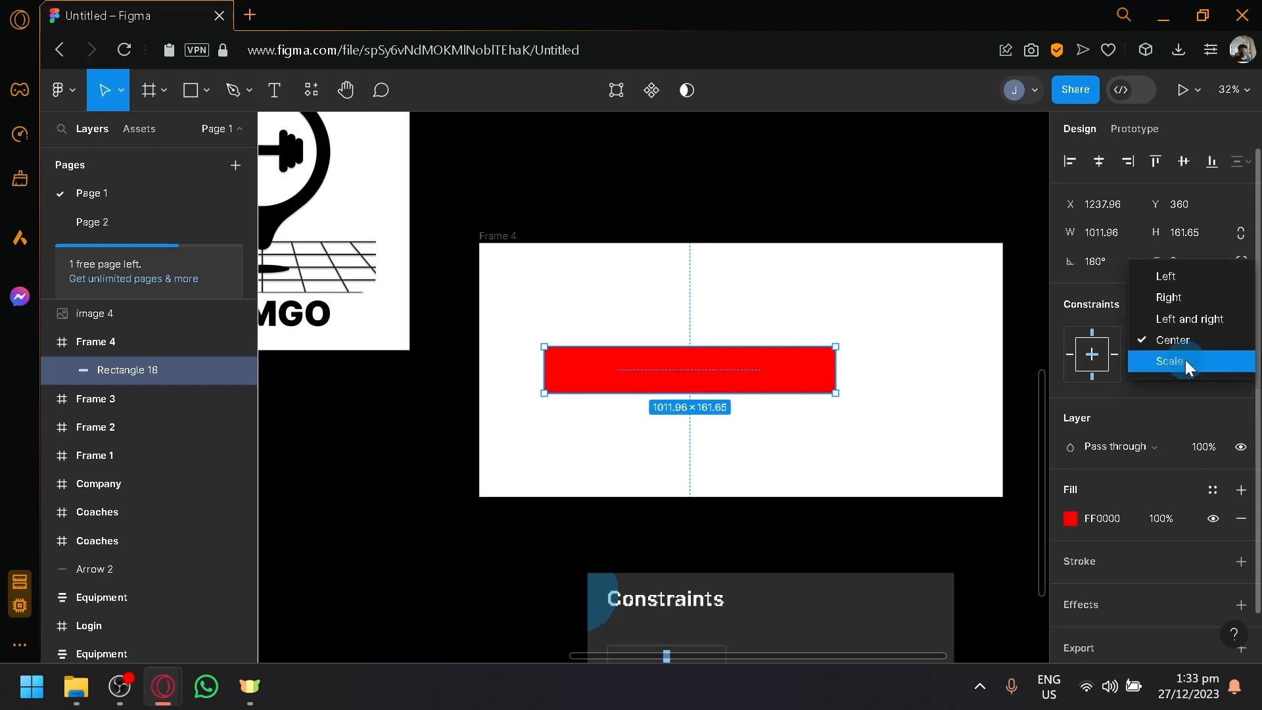
left_click(1166, 392)
left_click(1174, 388)
left_click(1169, 396)
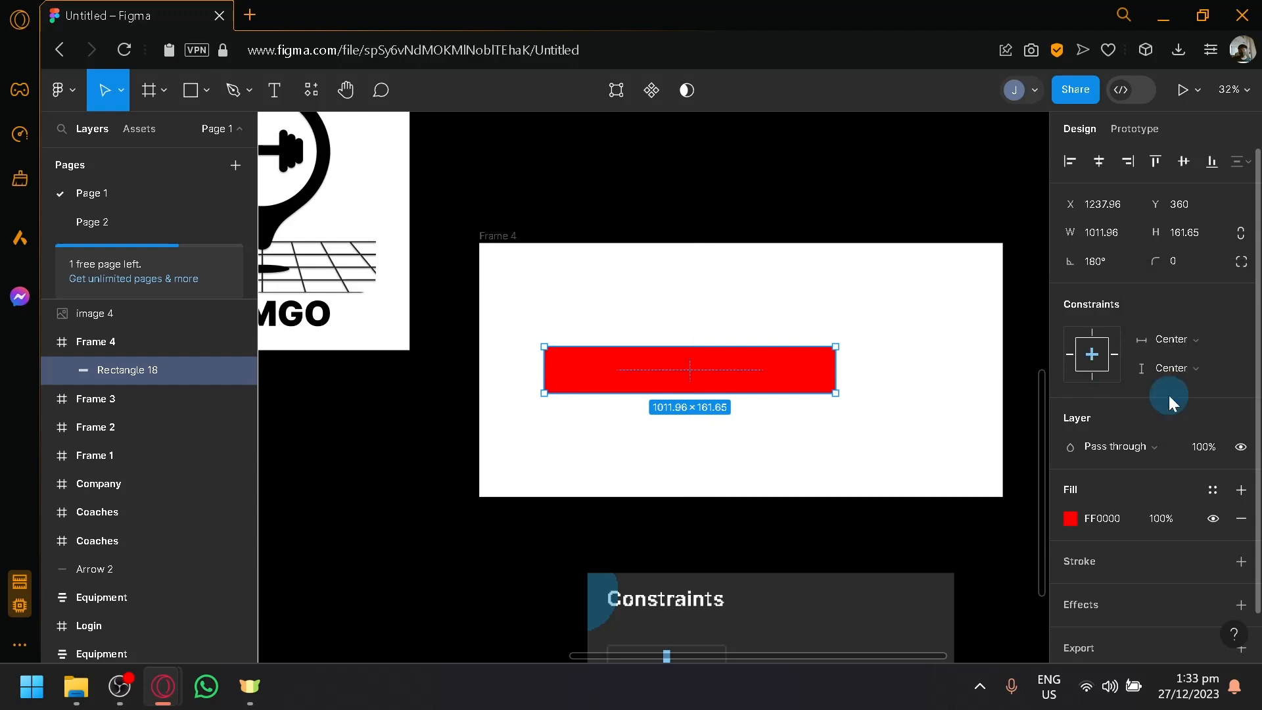
- Adjust the rectangle to about 1012 × 198 and resize Frame 4 from its upper-left corner to about 1803 × 1051
left_click_drag(727, 392, 800, 369)
left_click(487, 241)
left_click_drag(481, 244, 483, 193)
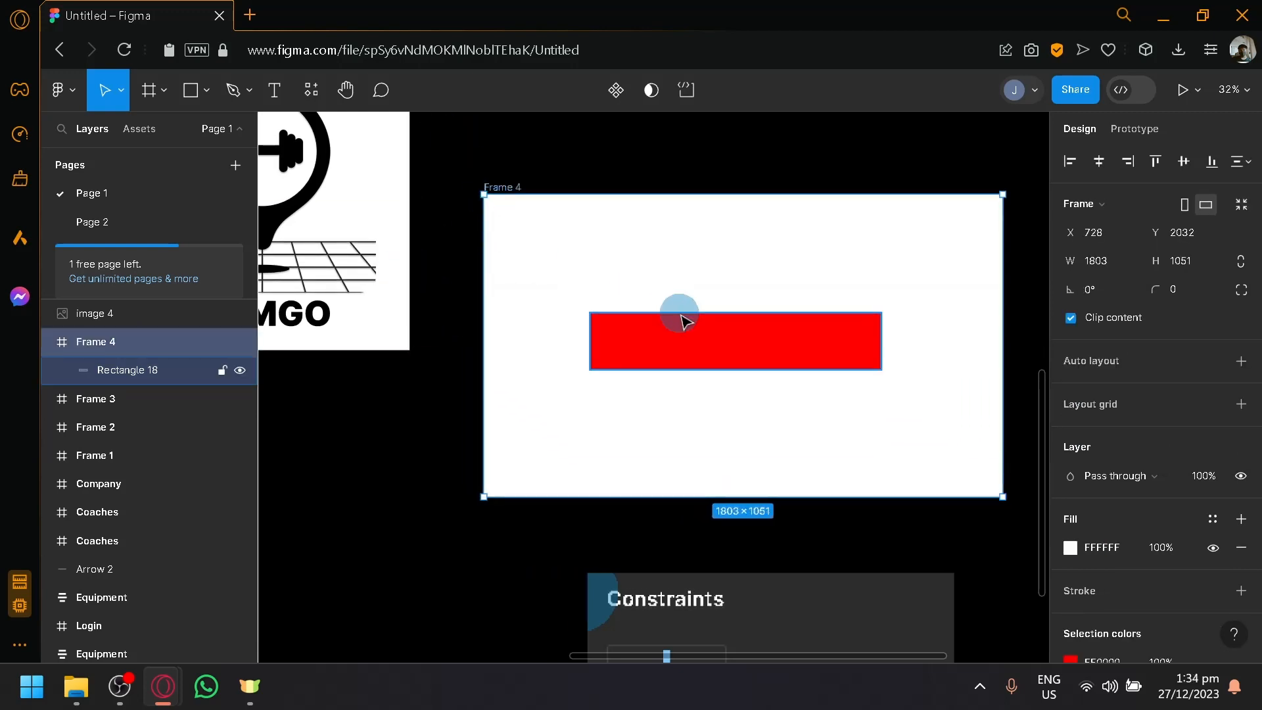
- Move the rectangle to about X 1122, Y 750, and enlarge Frame 4 from its upper-left corner to test the Center constraints
left_click(715, 348)
left_click_drag(740, 341, 665, 445)
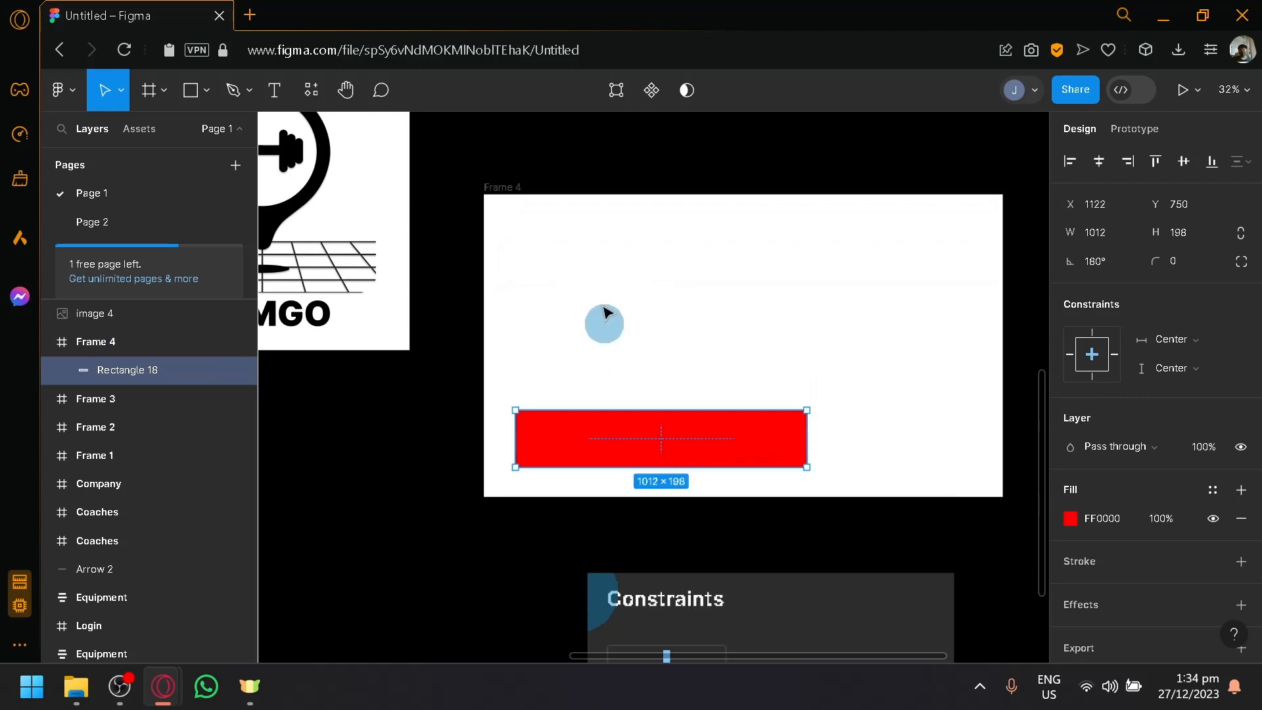
left_click(485, 192)
mouse_move(485, 191)
left_mouse_down()
mouse_move(758, 228)
mouse_move(457, 320)
mouse_move(510, 214)
mouse_move(445, 164)
mouse_move(449, 237)
mouse_move(594, 203)
mouse_move(484, 149)
mouse_move(465, 194)
left_mouse_up()
left_click(643, 439)
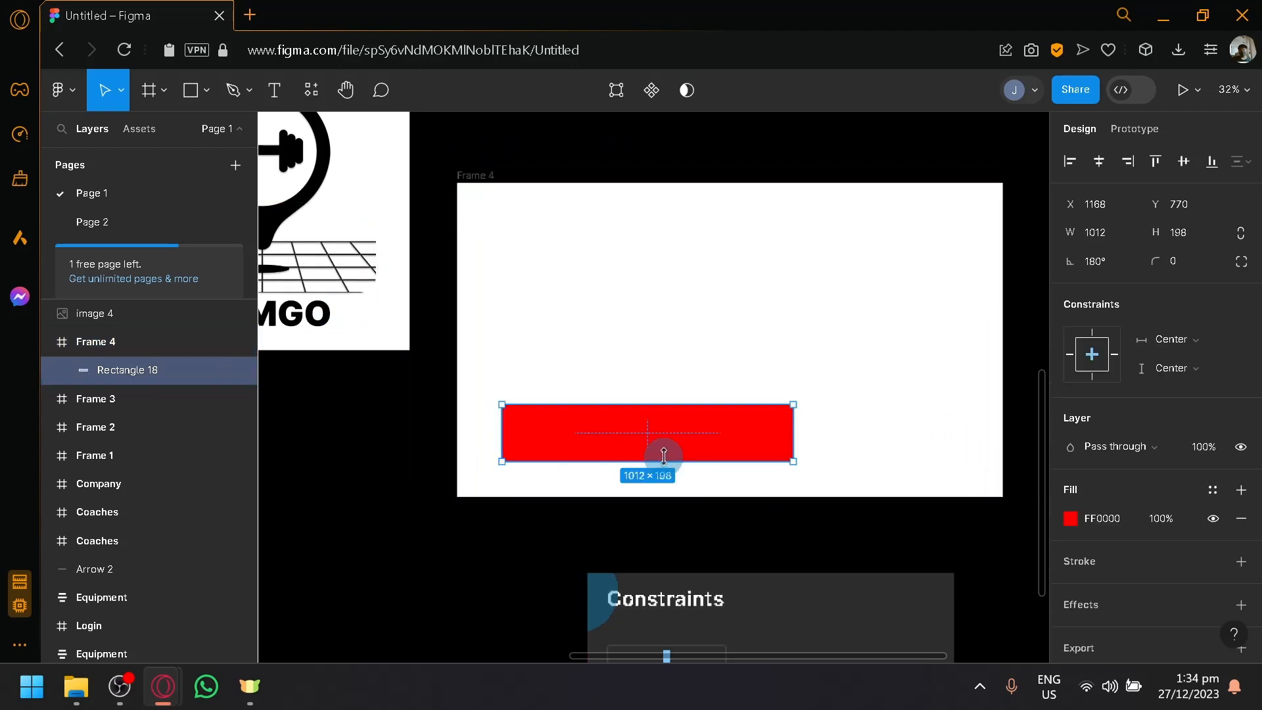
- Move the red rectangle to about X 1424, Y 447 in Frame 4 and review its horizontal constraint options
left_click_drag(715, 394, 747, 338)
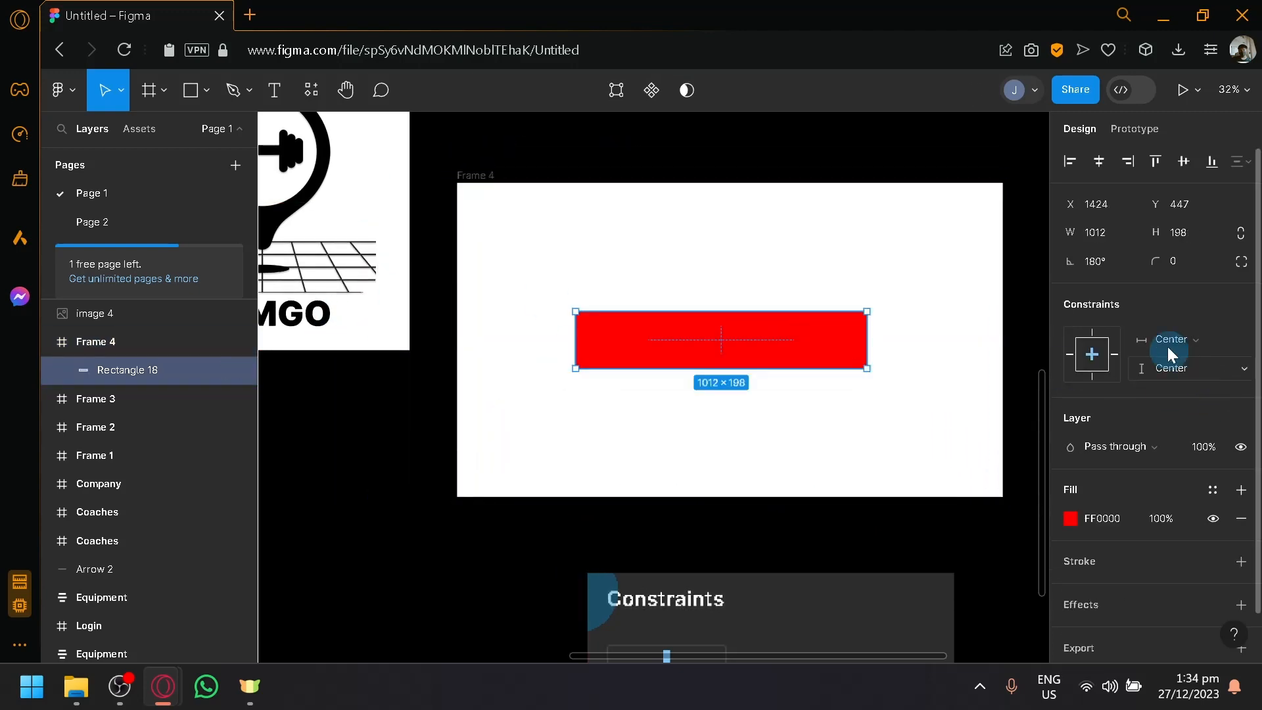
left_click(1216, 343)
left_click(737, 362)
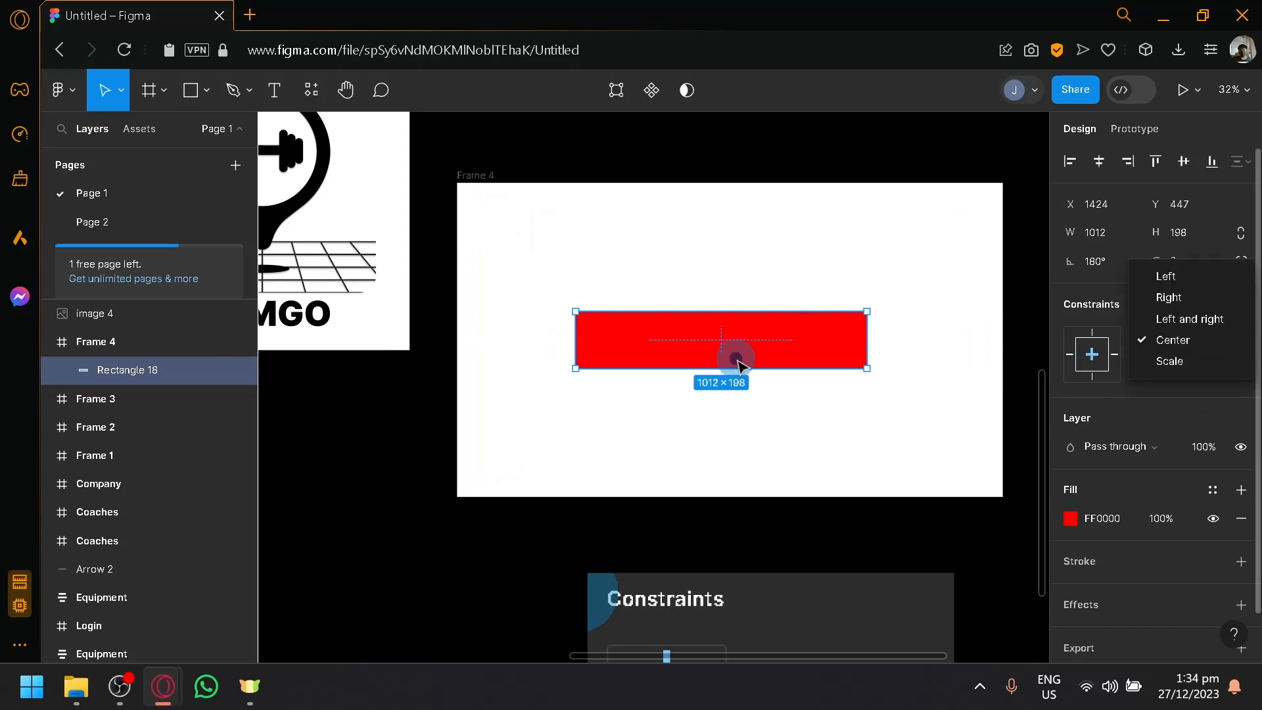
left_click(1105, 309)
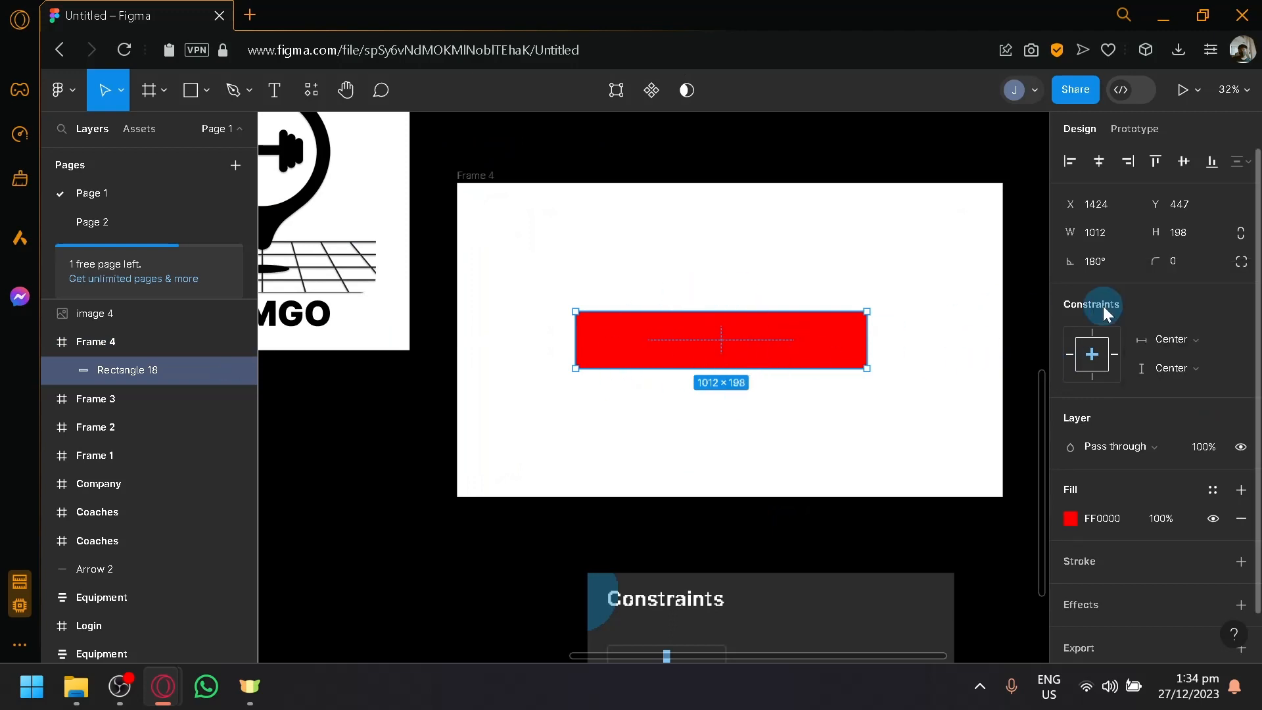
left_click(1198, 337)
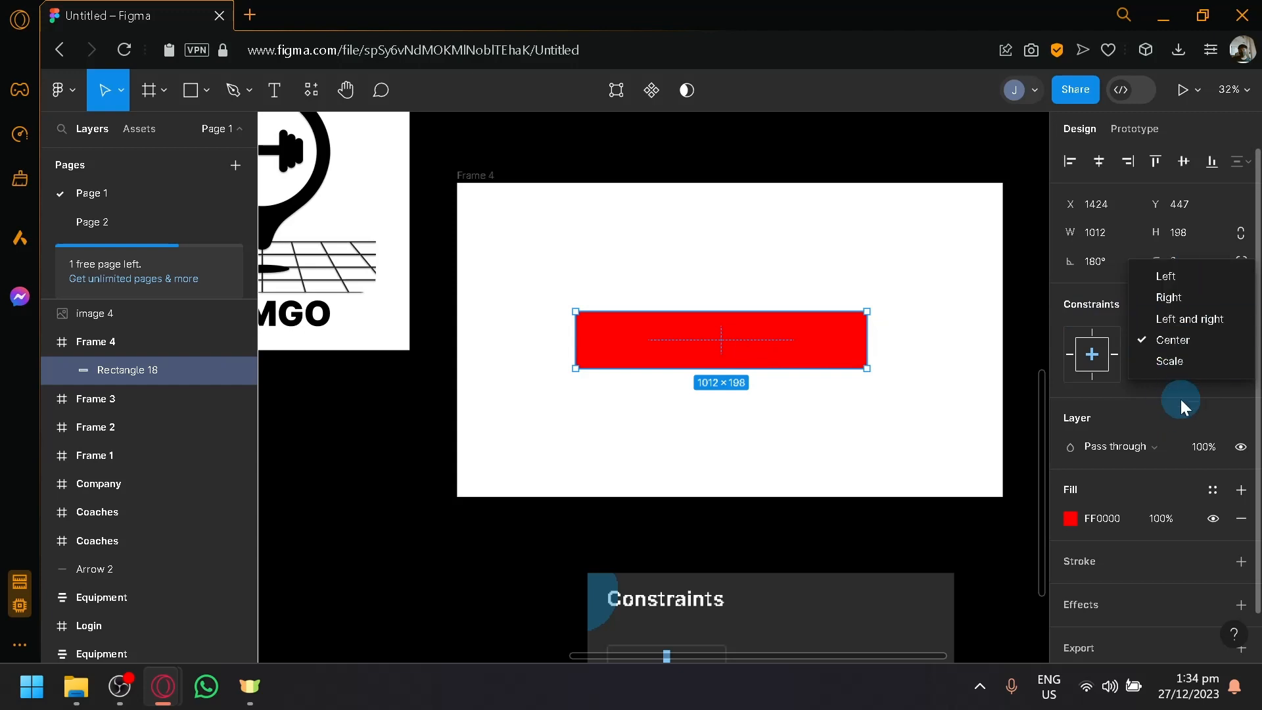
left_click(795, 169)
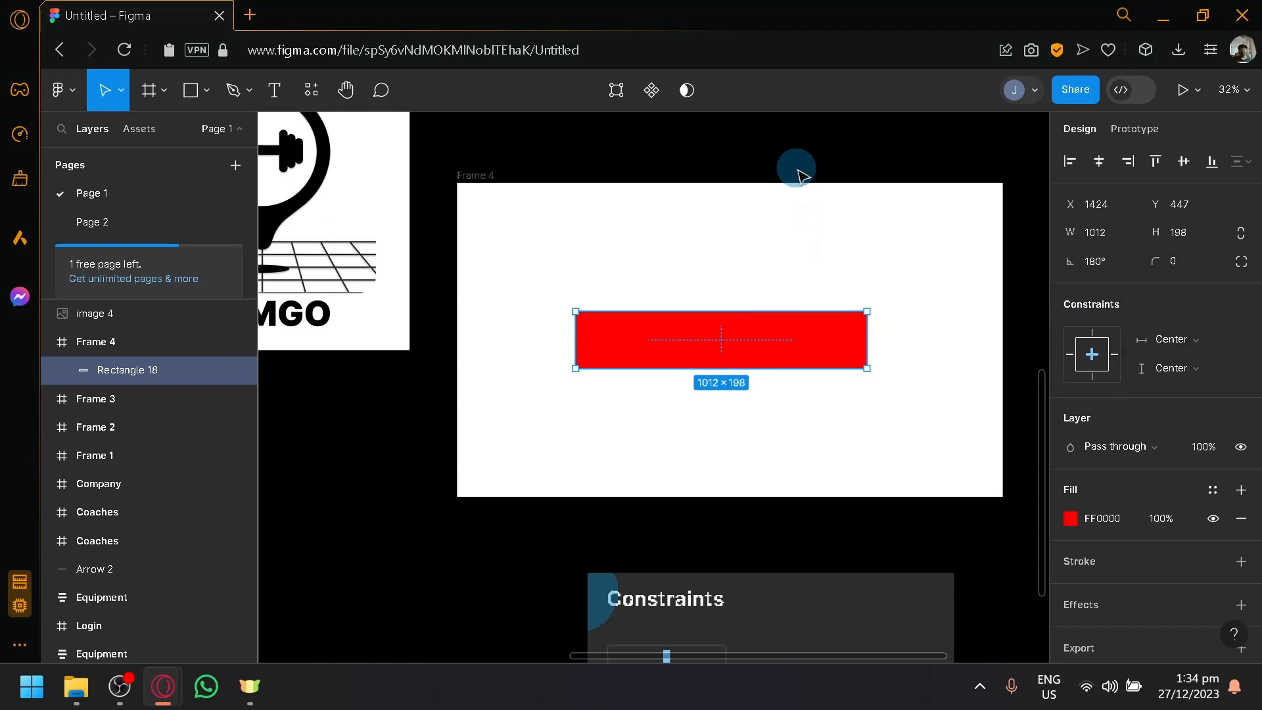
- Set both the horizontal and vertical constraints of the Profile frame's Log out button group to Scale
left_click_drag(796, 169, 899, 380)
left_click_drag(827, 328, 795, 534)
scroll(690, 442, "up", 3)
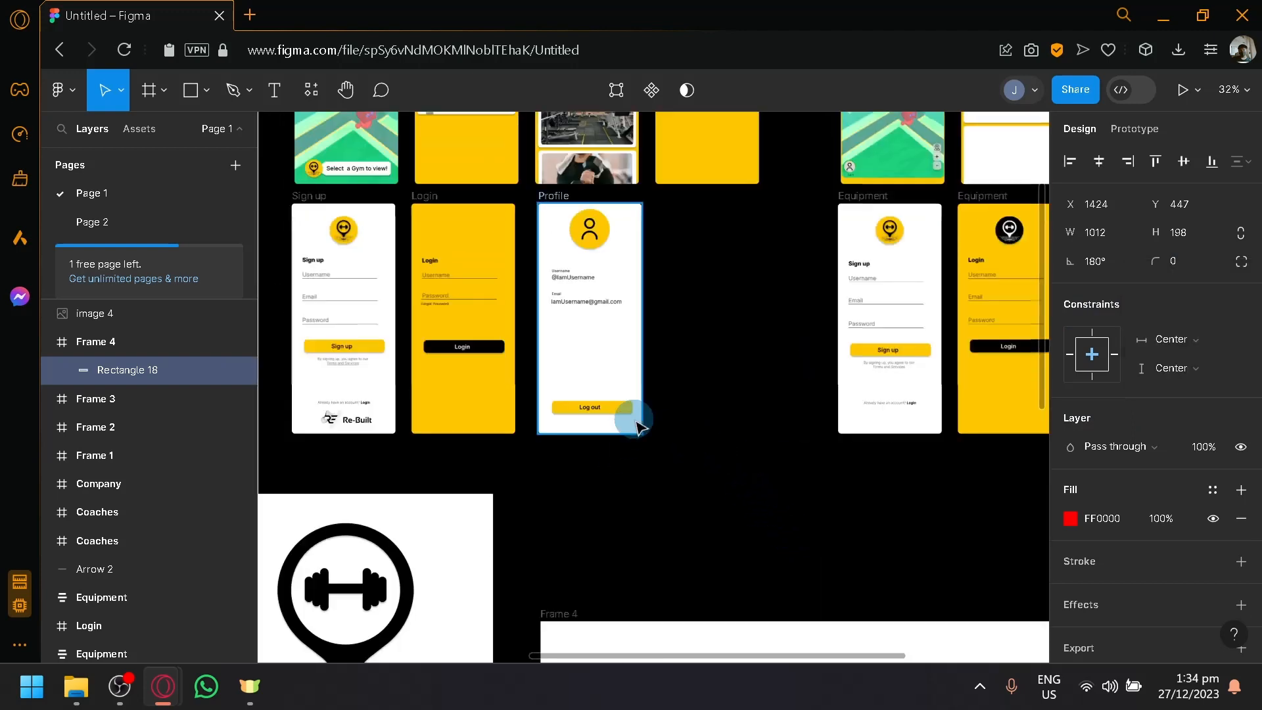
scroll(634, 417, "up", 5, "ctrl")
left_click_drag(752, 262, 913, 480)
scroll(842, 486, "down", 3)
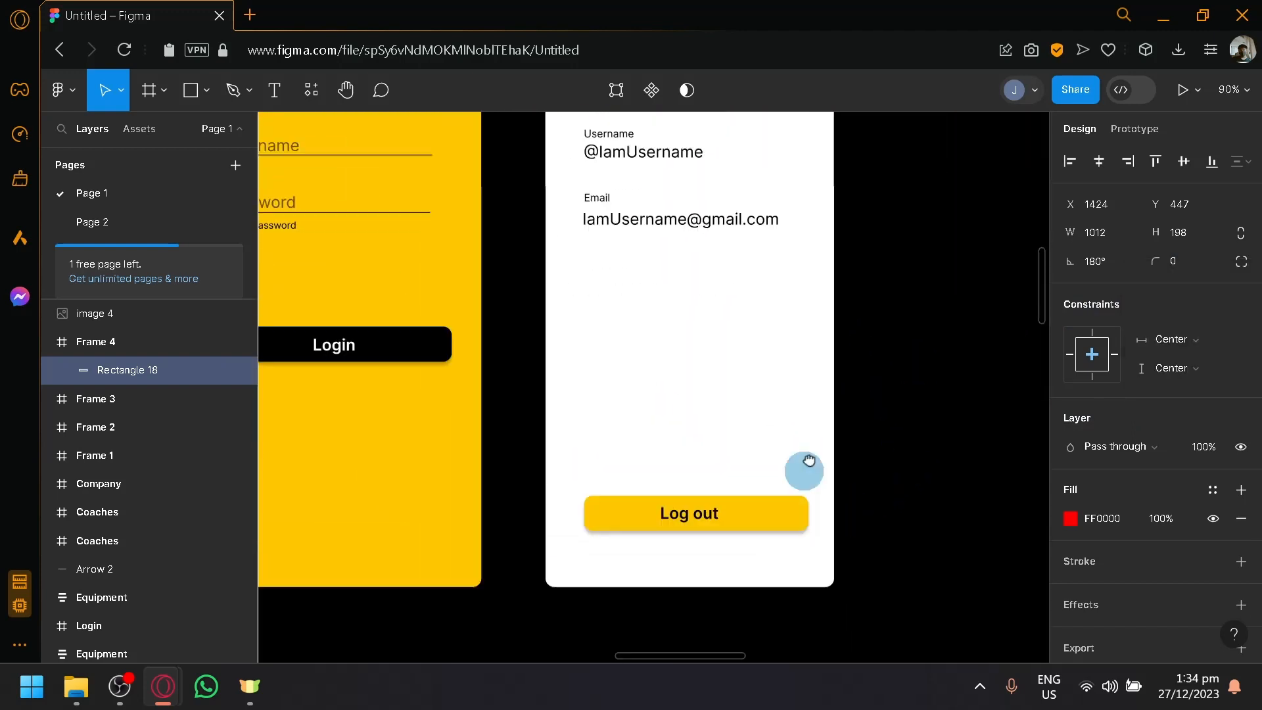
left_click(768, 445)
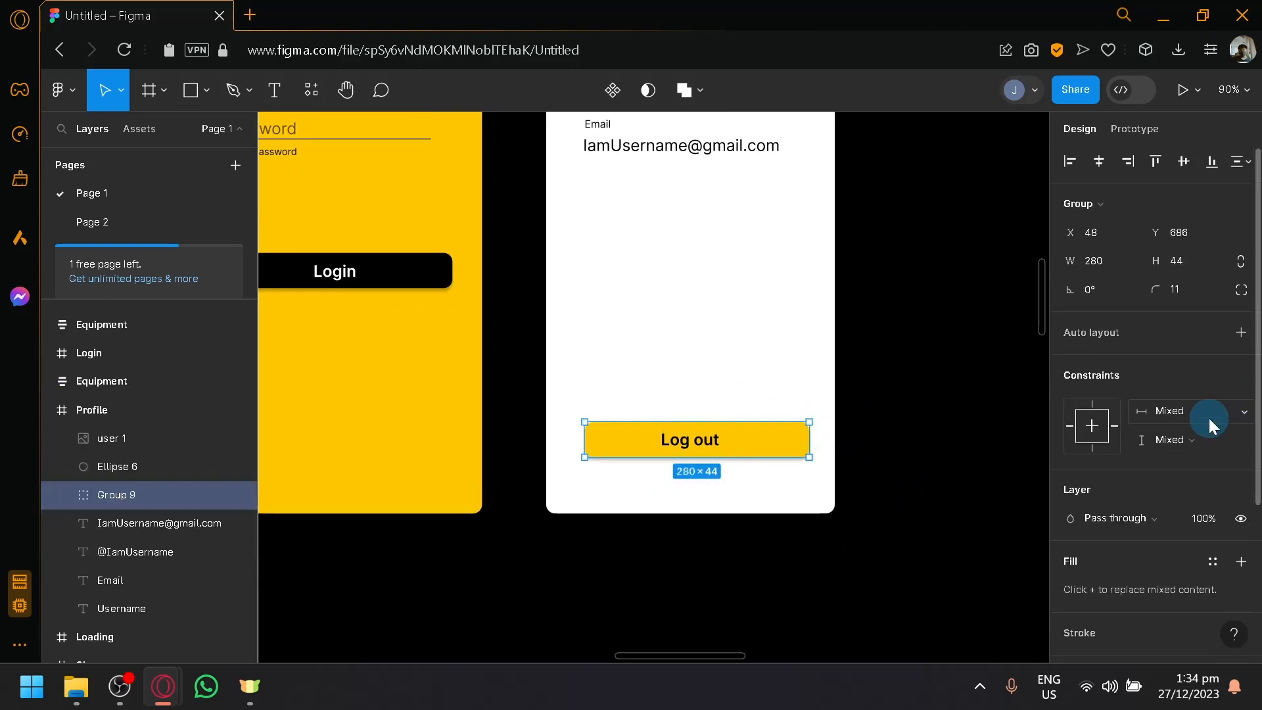
left_click(1238, 420)
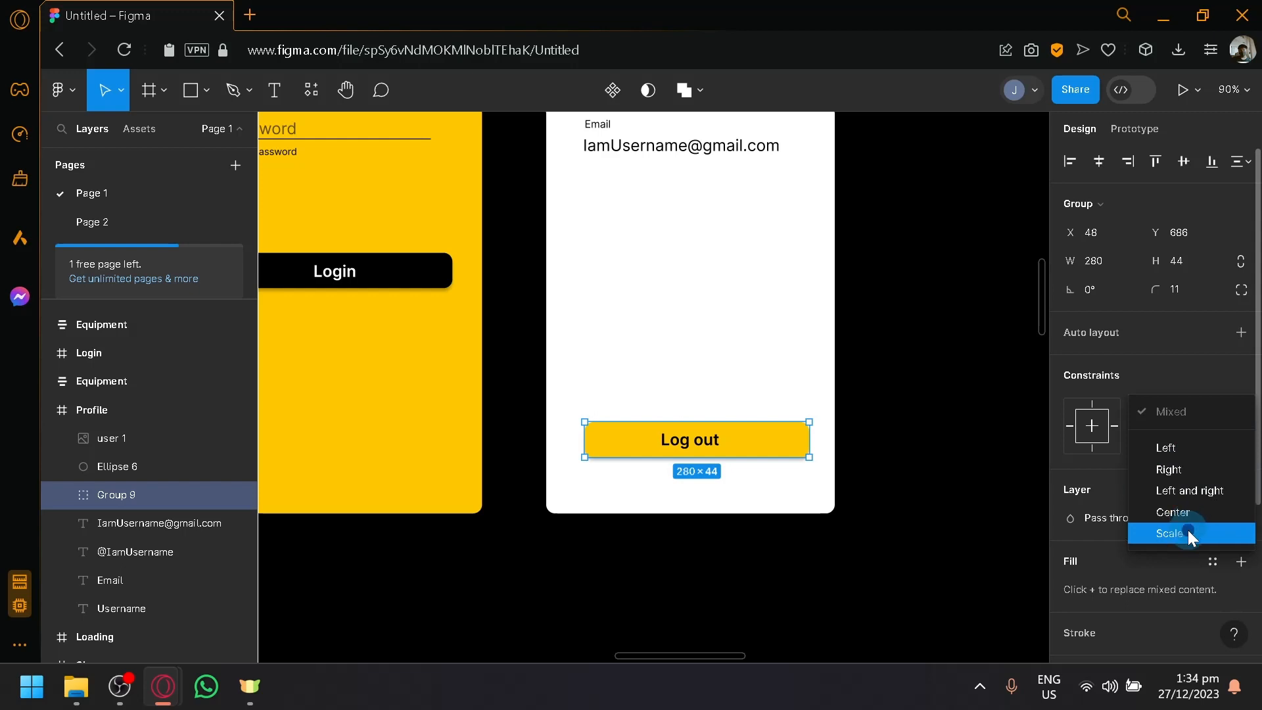
left_click(1189, 531)
left_click(1237, 414)
left_click(1221, 439)
left_click(1213, 443)
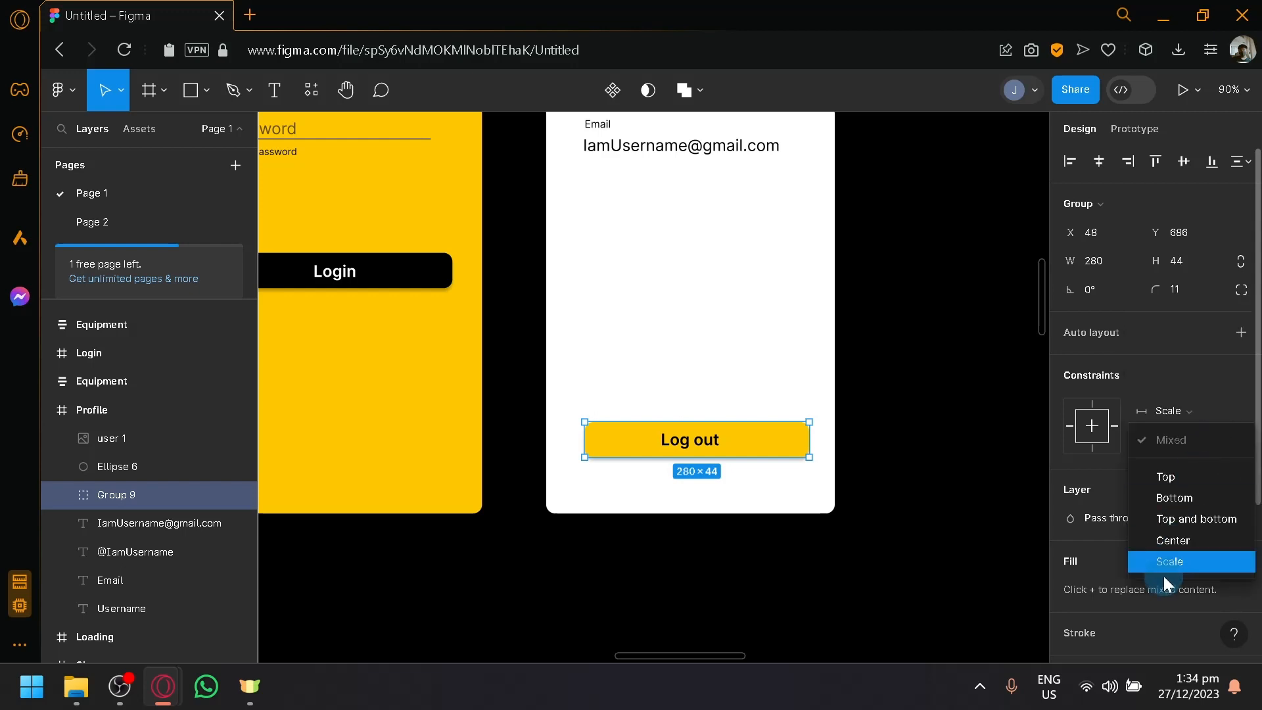
left_click(1170, 559)
left_click(922, 486)
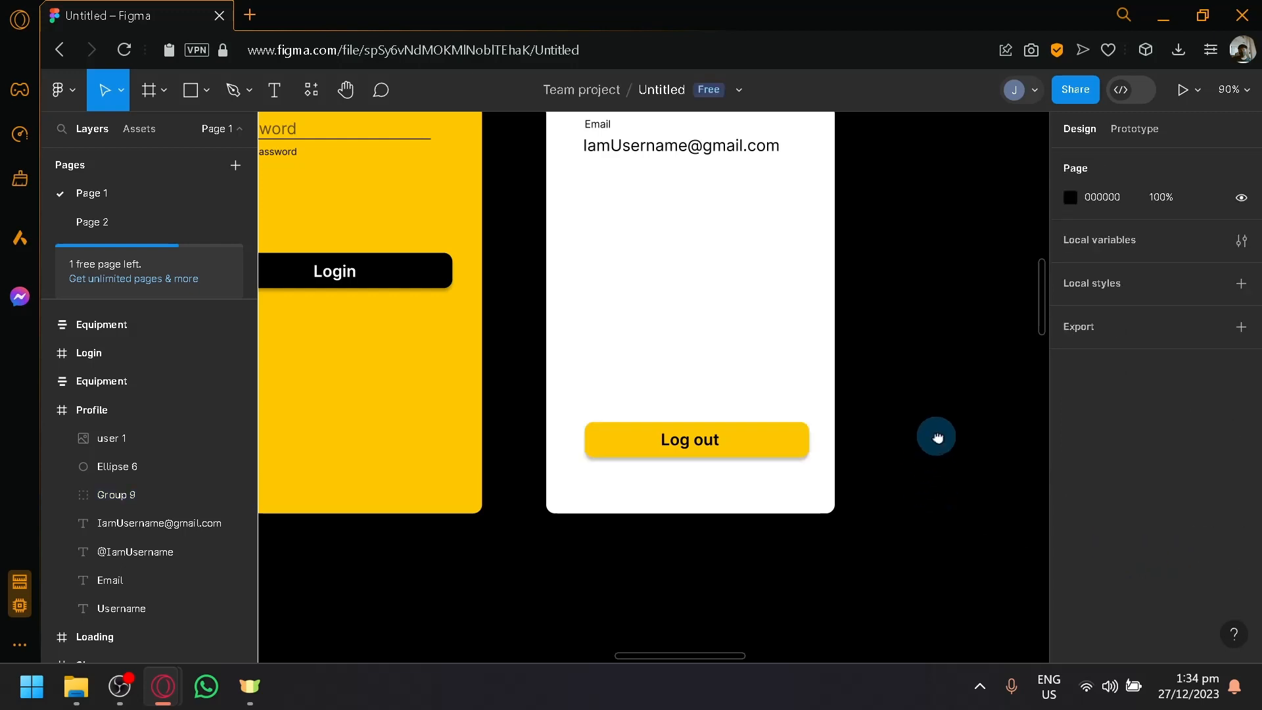
- Enlarge the Profile frame from its lower-right corner to about 581 × 869 to test the button's Scale constraints
scroll(838, 401, "up", 5)
scroll(831, 393, "down", 3)
scroll(811, 428, "down", 2)
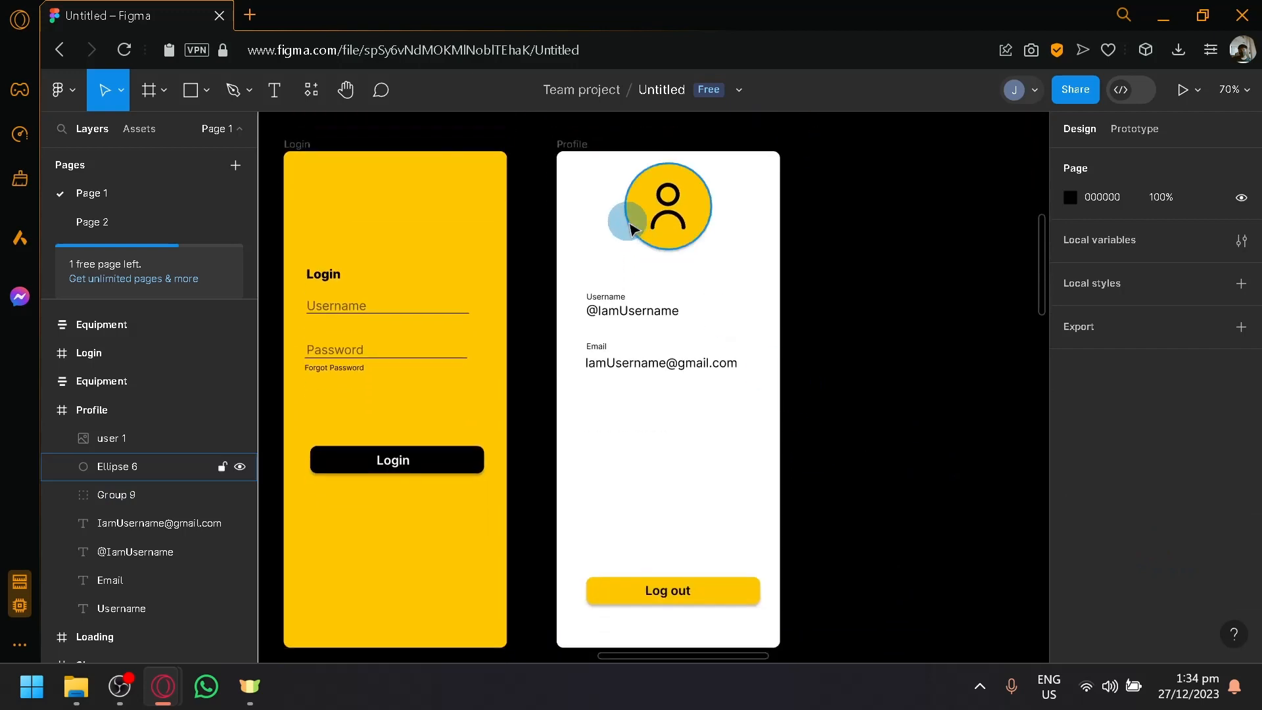
left_click(573, 162)
scroll(780, 536, "down", 2)
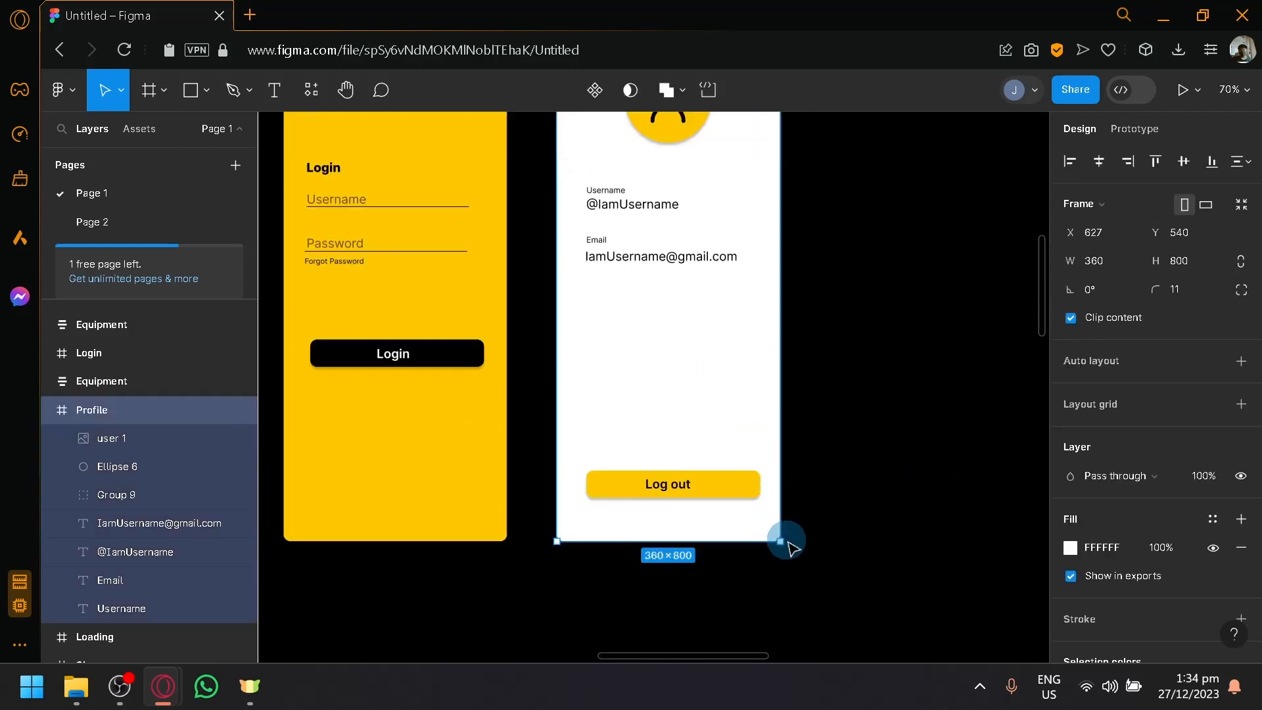
left_click_drag(781, 541, 917, 584)
left_click(926, 552)
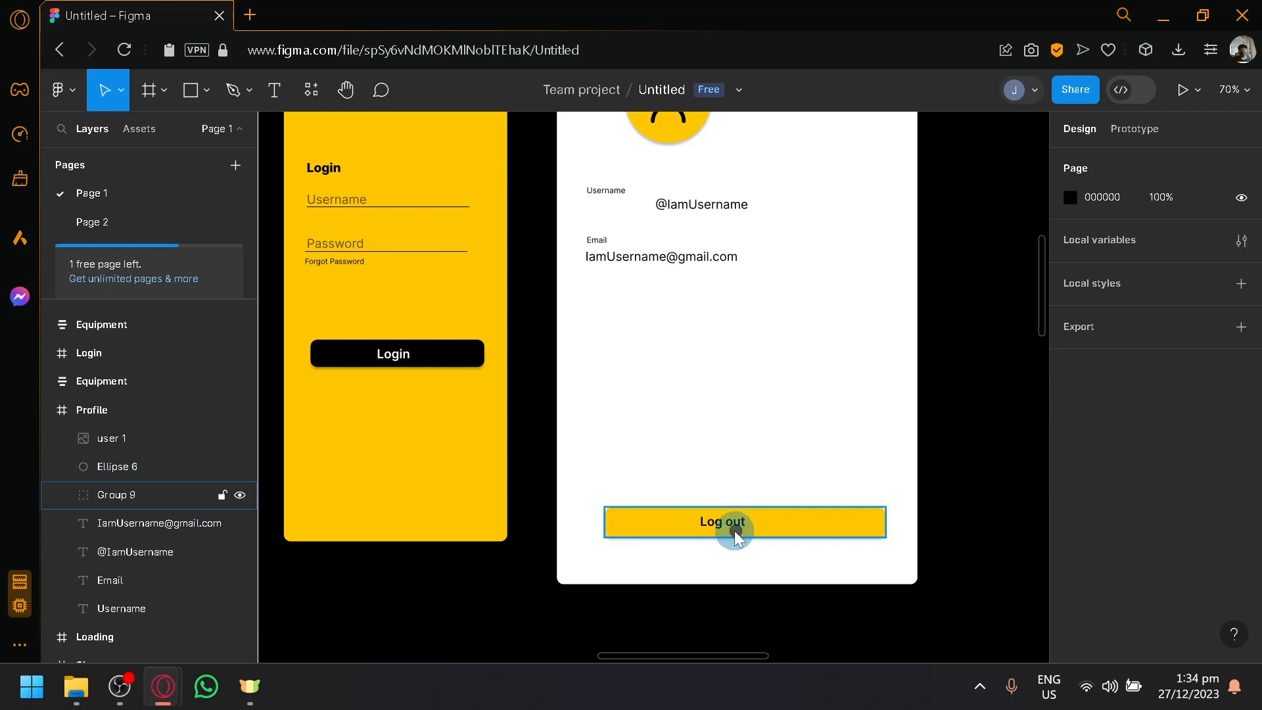
- Reposition the Log out text inside its group so that it sits centered on the yellow button
double_click(773, 523)
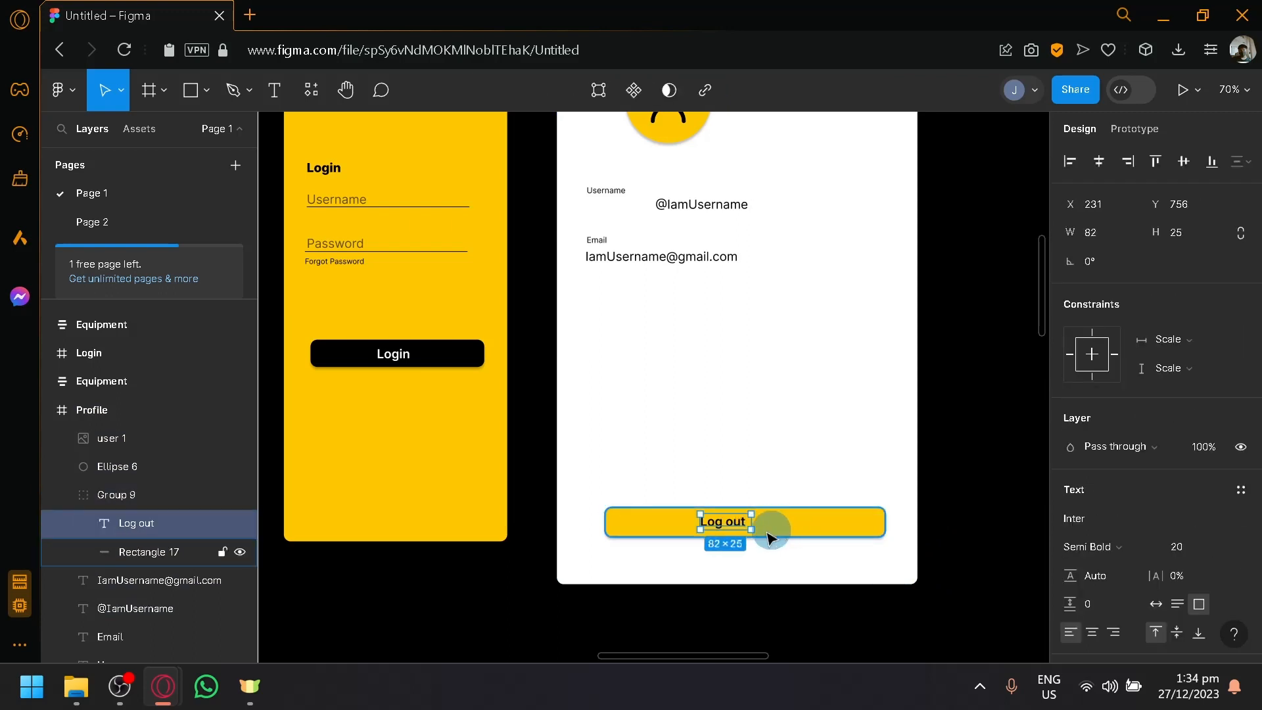
left_click_drag(738, 526, 765, 531)
key("Escape")
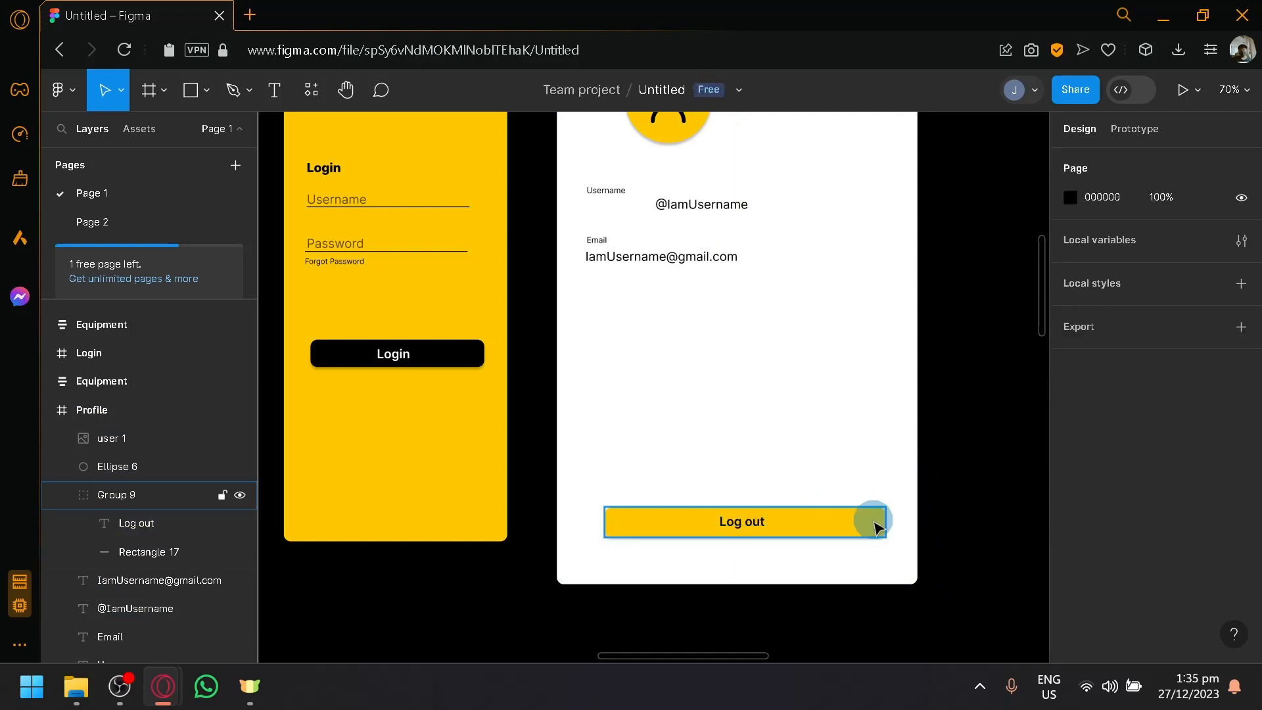
- Shrink the Profile frame from its lower-right corner, making it much narrower and slightly shorter, to test how the button scales down
left_click(884, 531)
scroll(886, 526, "up", 3)
left_click(580, 257)
scroll(743, 421, "down", 3)
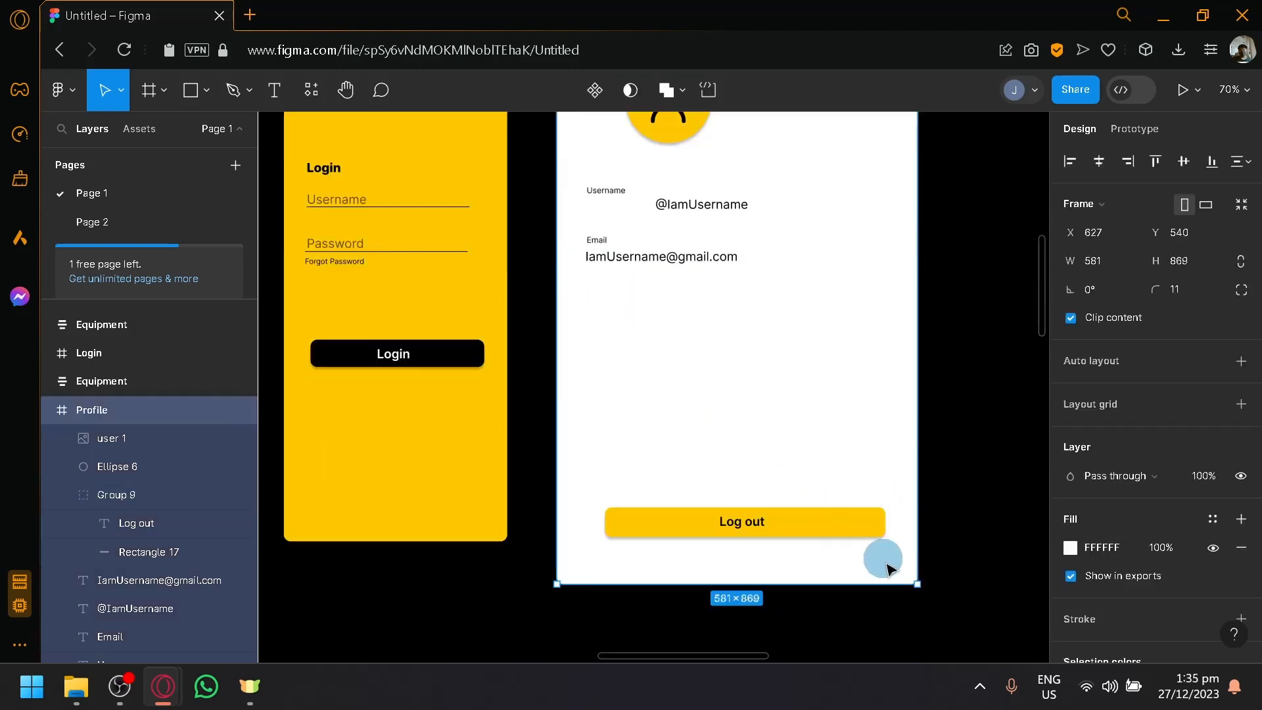
left_click_drag(917, 590, 808, 574)
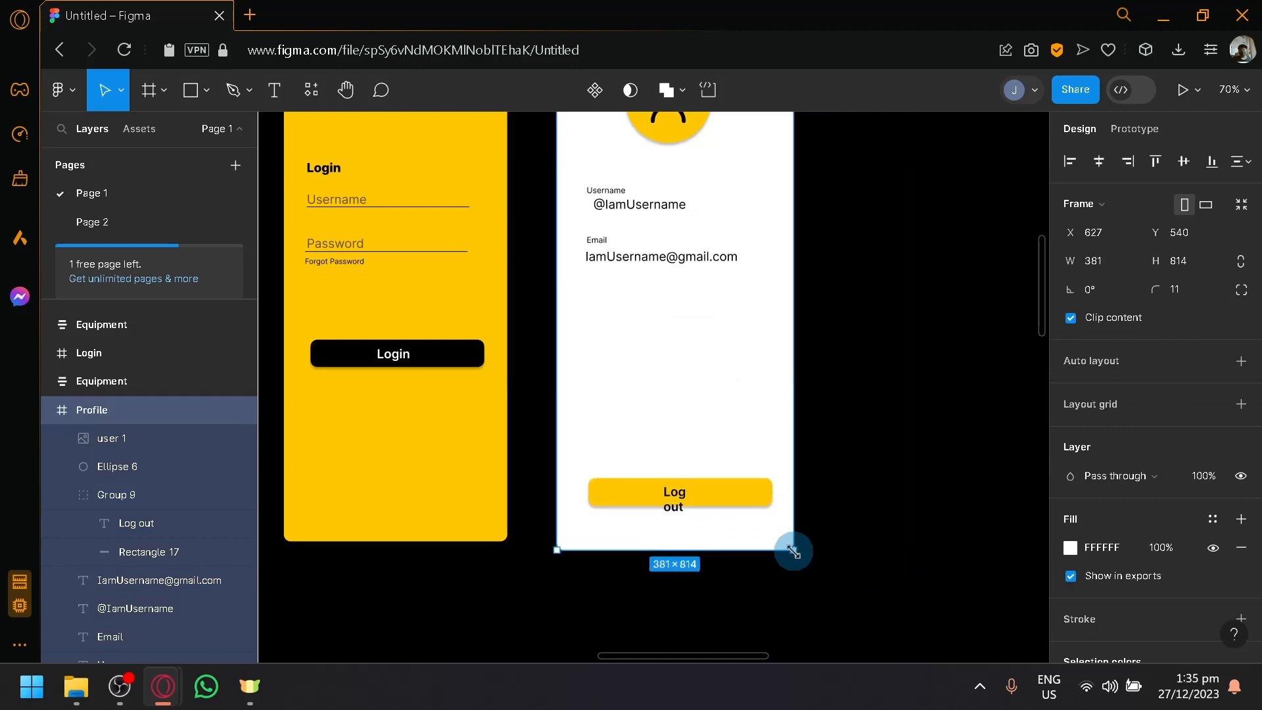
- Widen the Log out text box so the label fits on one line, and center it on the yellow button
left_click(683, 519)
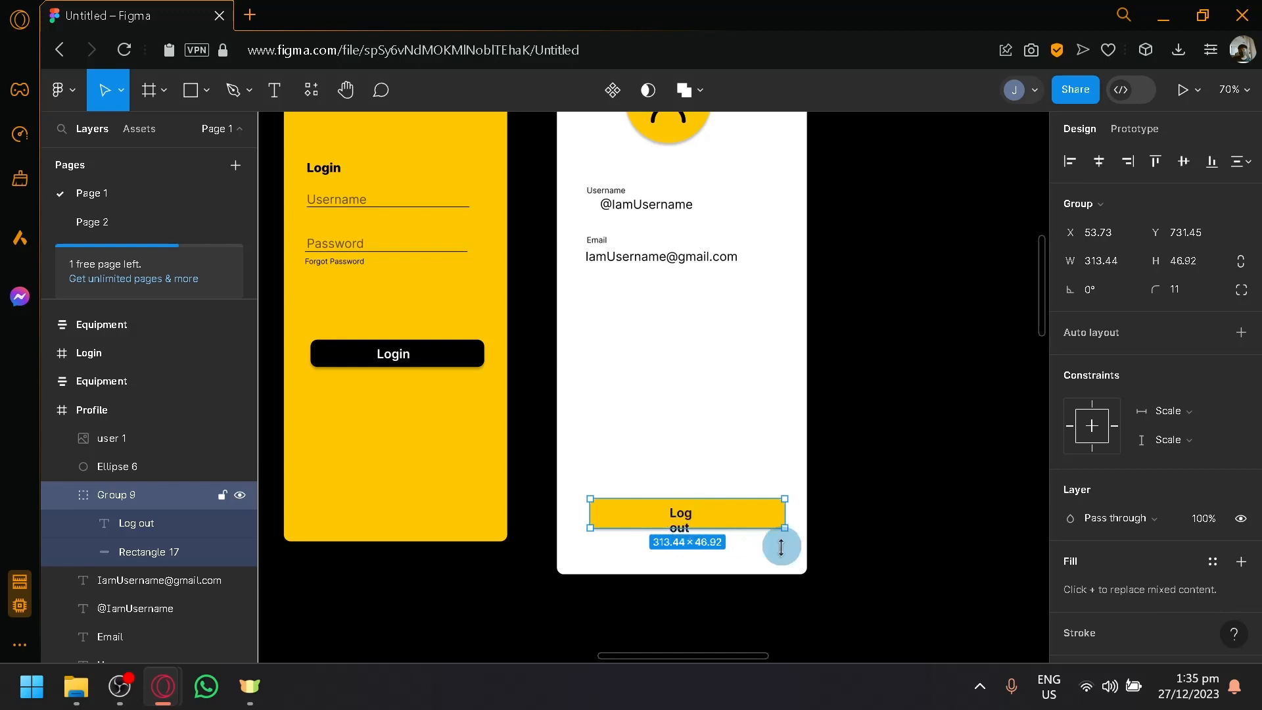
left_click(834, 564)
scroll(750, 555, "up", 5)
left_click(729, 494)
left_click(730, 494)
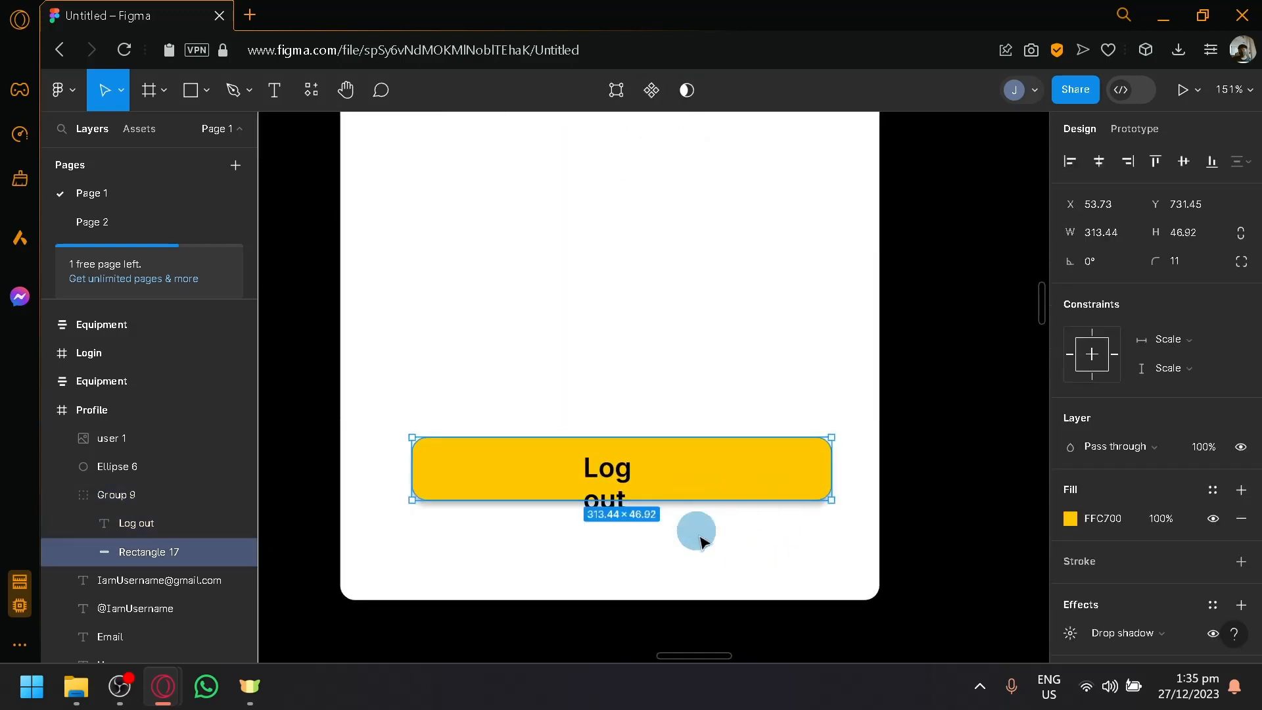
left_click(700, 540)
left_click(604, 471)
left_click(654, 474)
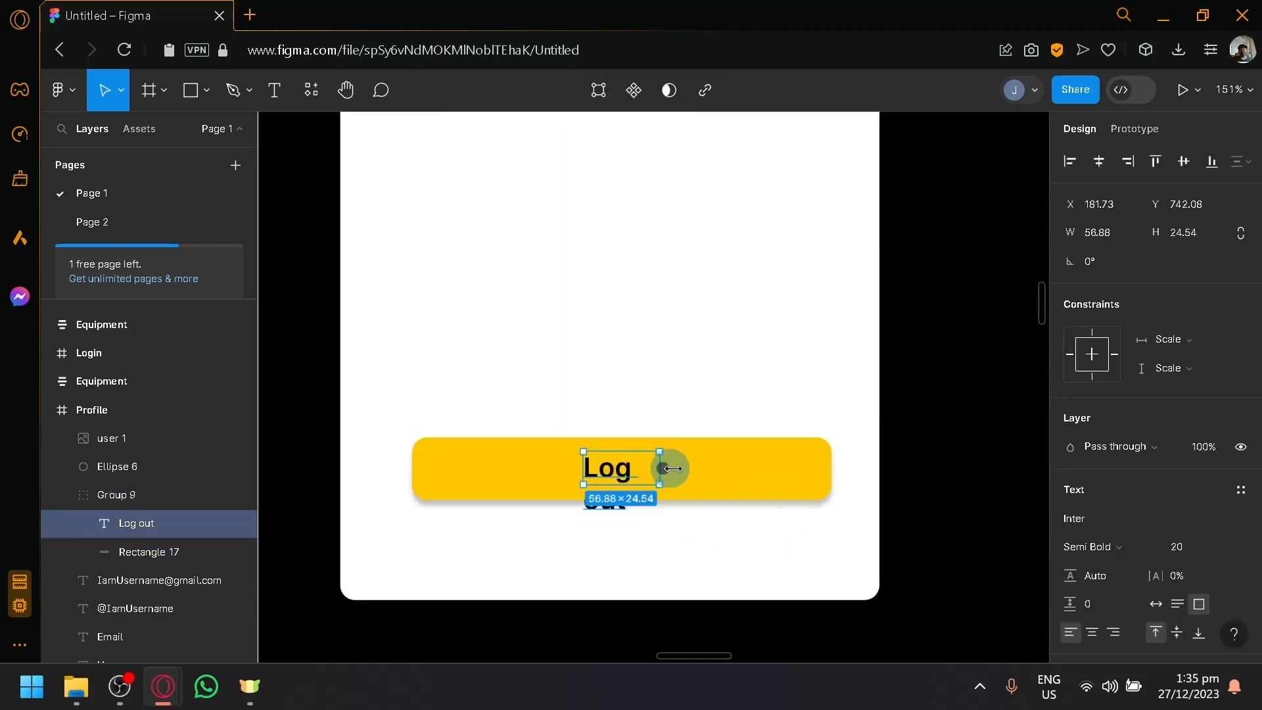
left_click_drag(669, 468, 617, 473)
left_click(648, 527)
- Return to Frame 4 and examine the red rectangle and the Constraints reference image below it
scroll(662, 524, "down", 3)
scroll(677, 529, "down", 2)
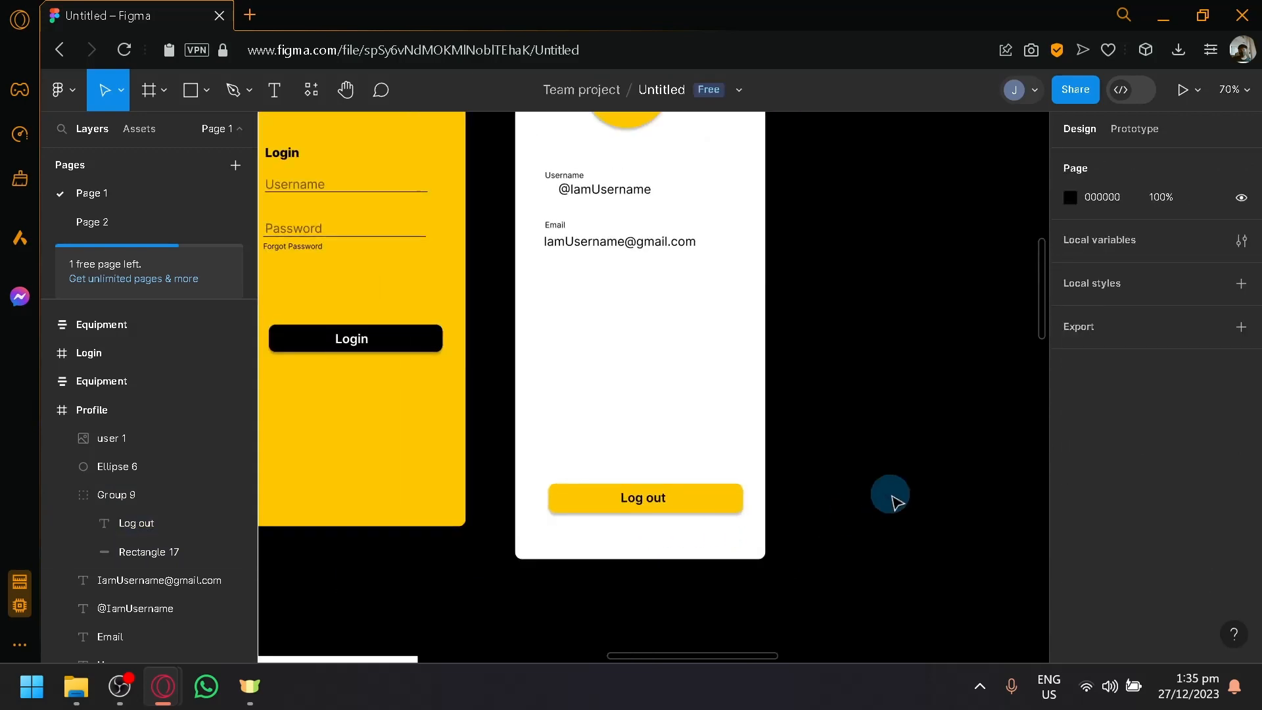
scroll(892, 495, "down", 3)
scroll(900, 533, "down", 4)
scroll(573, 309, "down", 4)
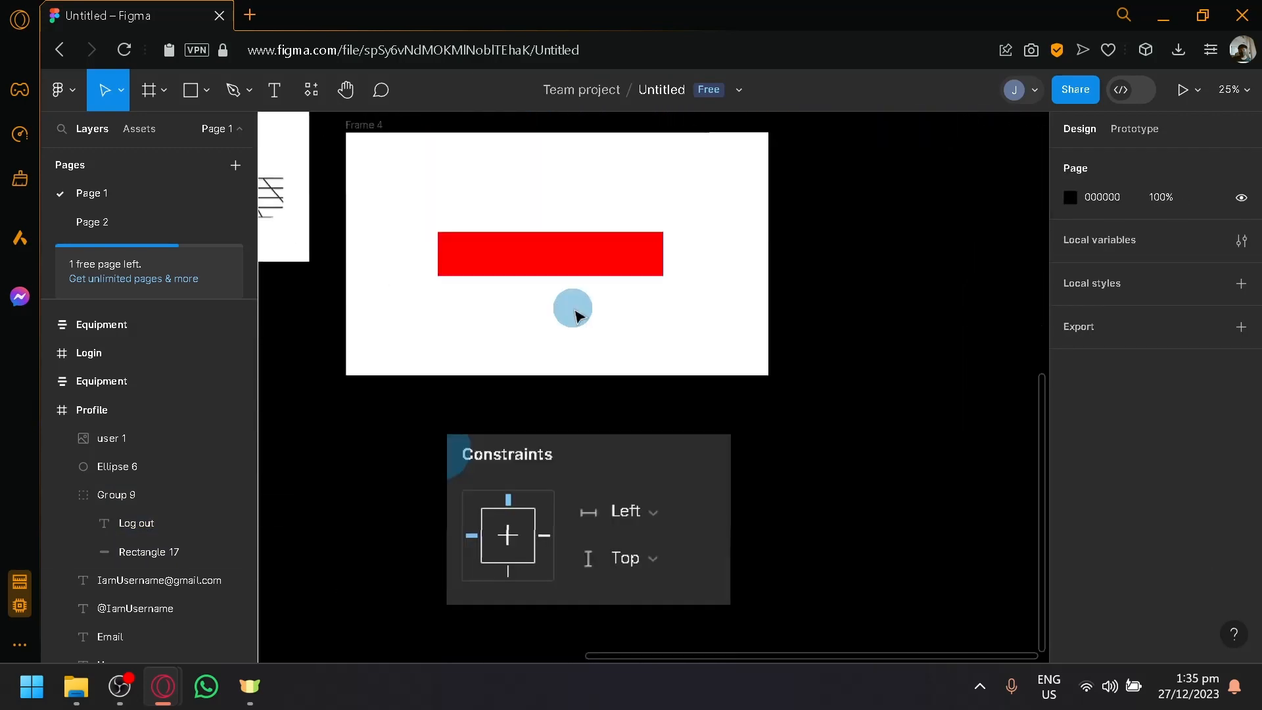
left_click(595, 488)
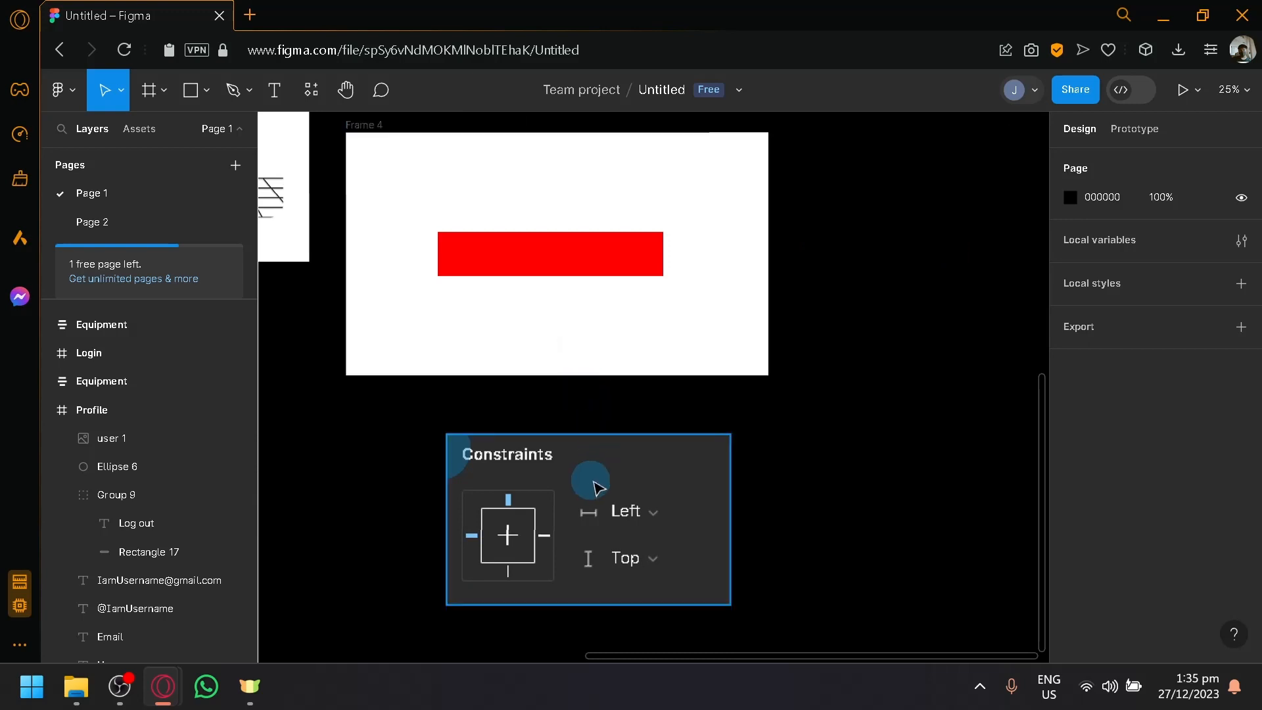
left_click(599, 407)
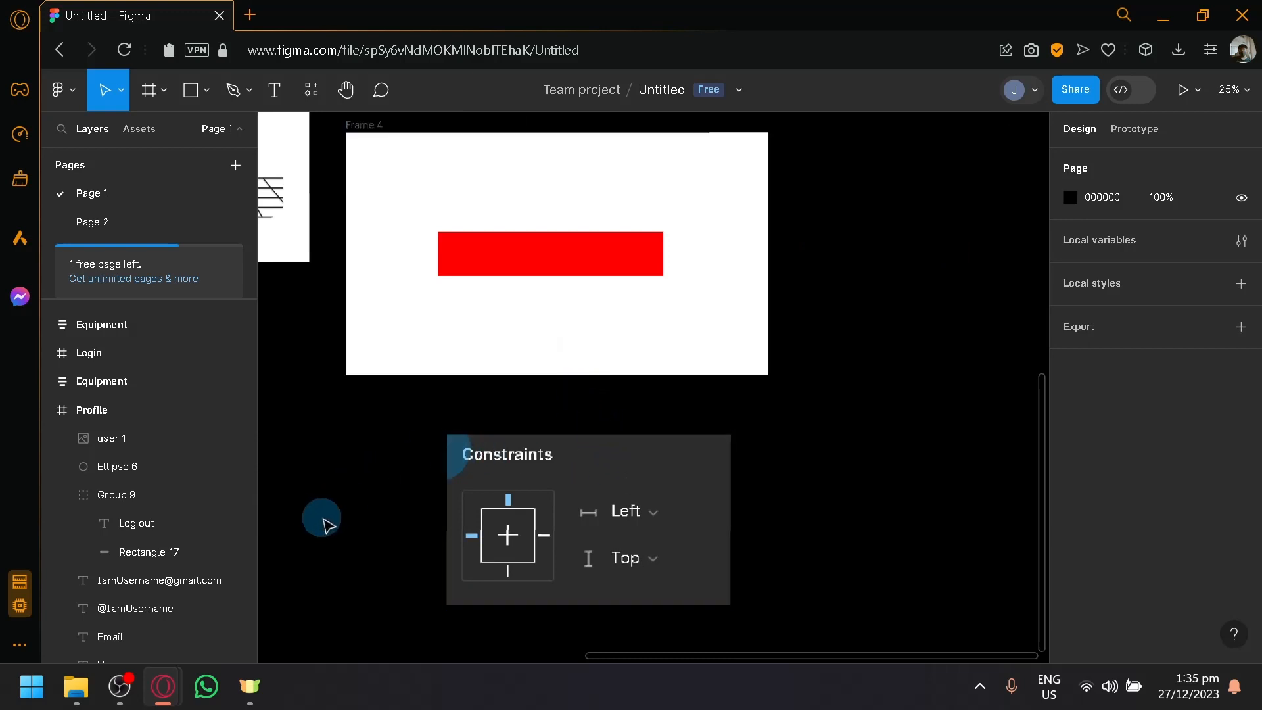